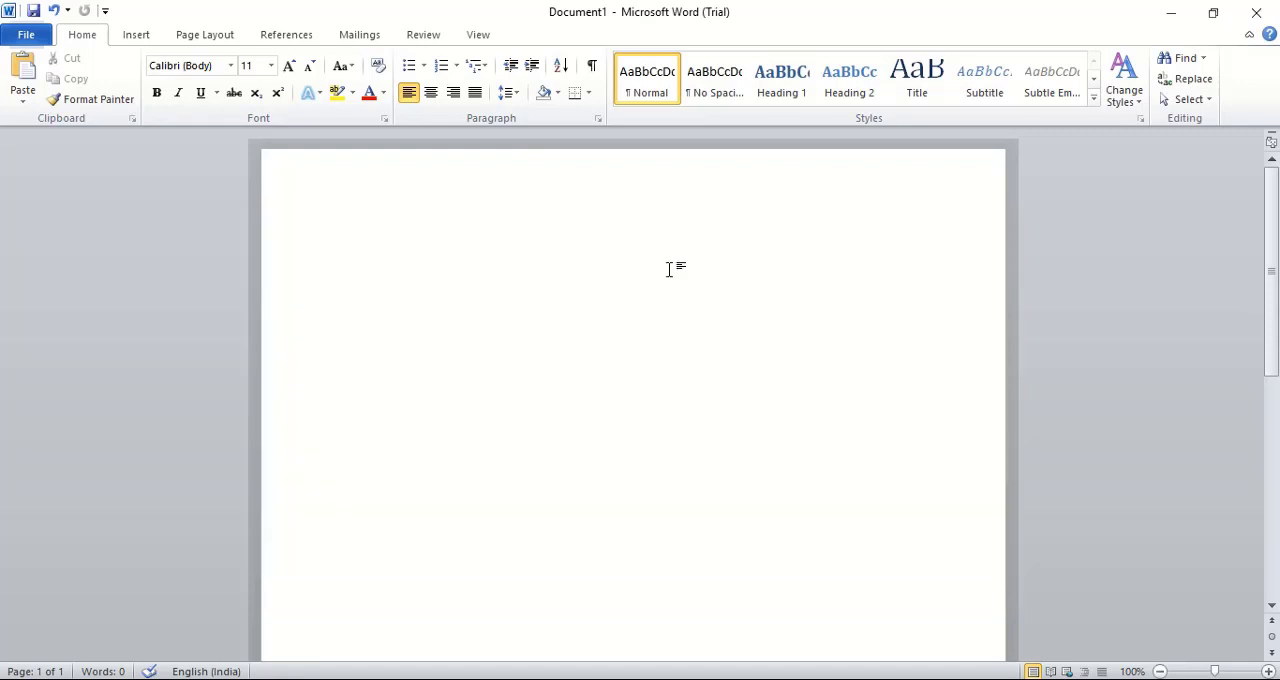
Insert a rectangle 1" by 1" in the upper part of the blank page
{"action": "left_click", "coordinate": [136, 35]}
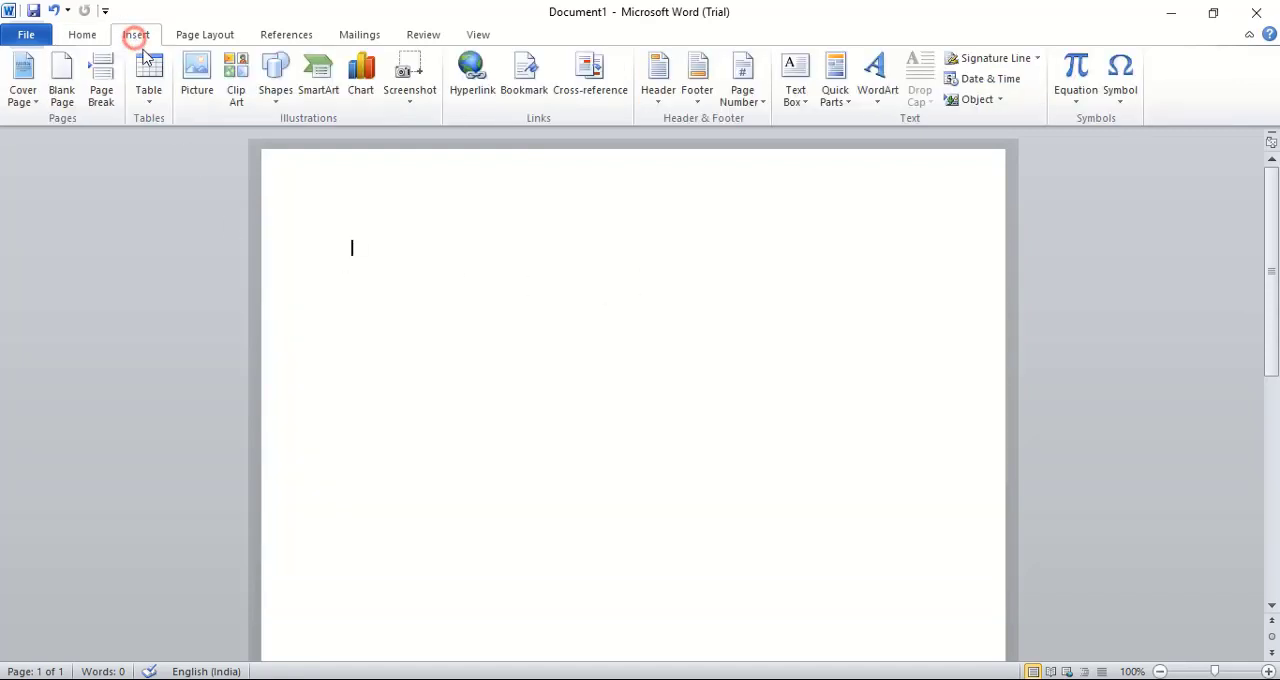
{"action": "left_click", "coordinate": [275, 78]}
{"action": "left_click", "coordinate": [364, 140]}
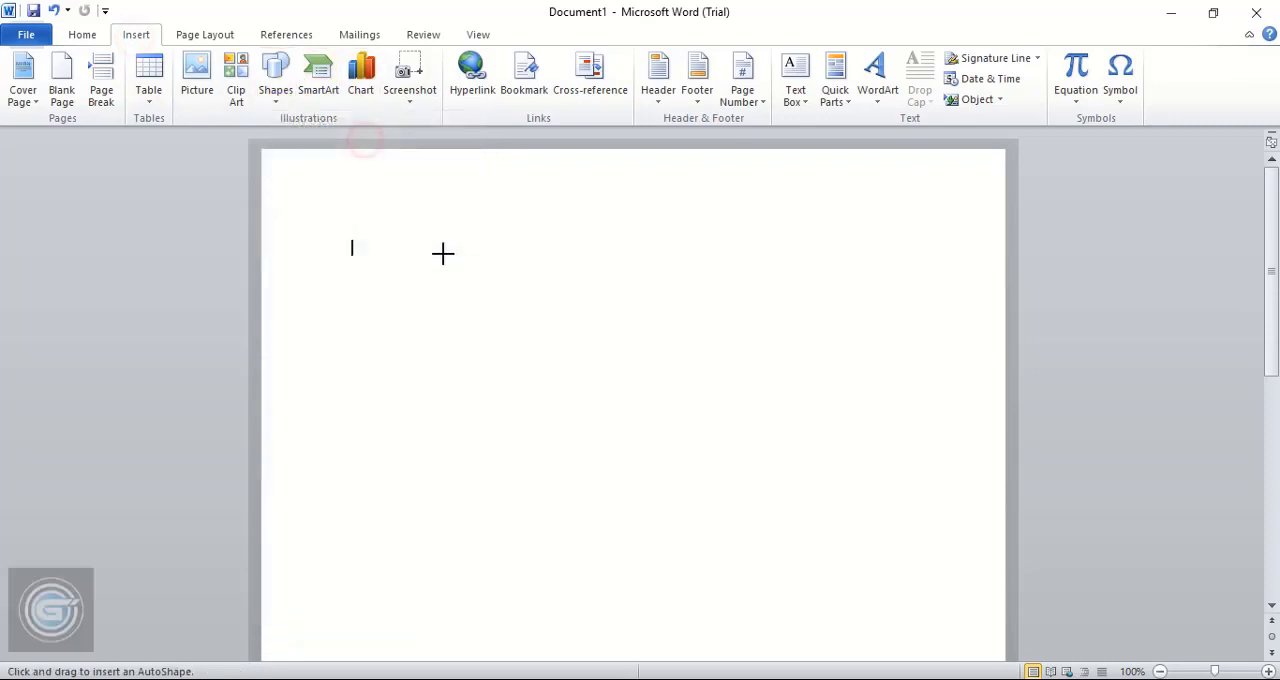
{"action": "left_click", "coordinate": [397, 387]}
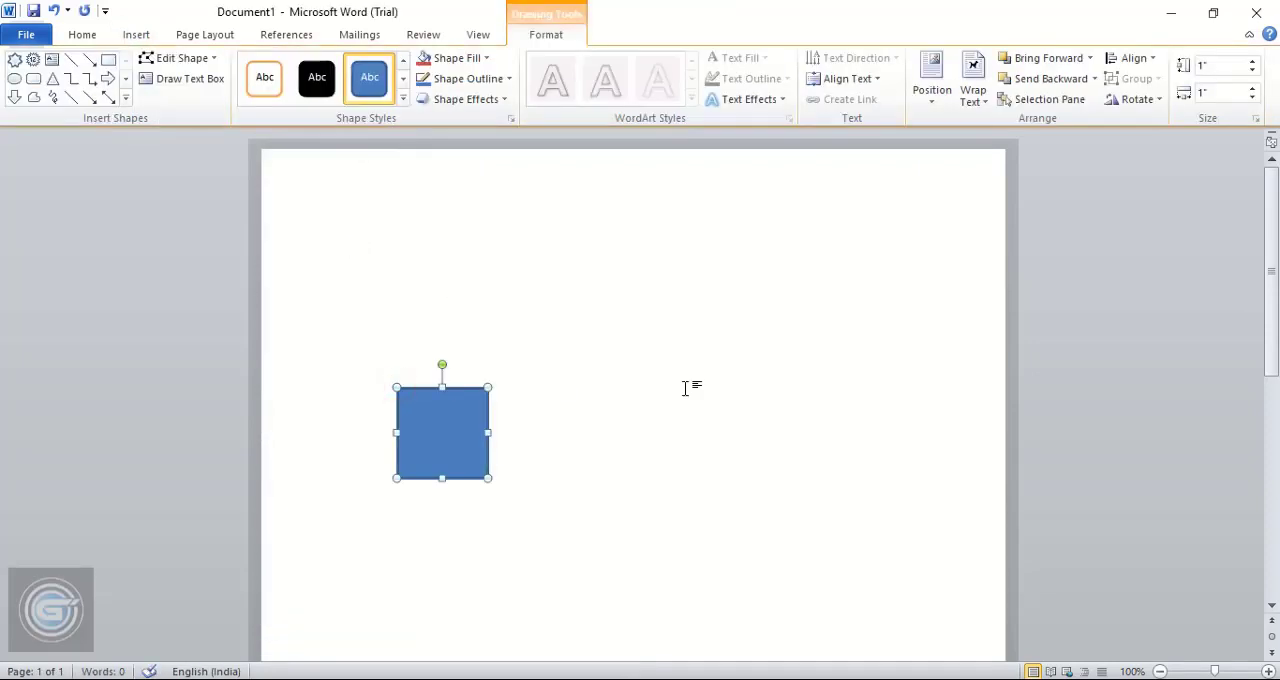
Set the rectangle's height to 8.5" and its width to 11"
{"action": "left_click", "coordinate": [1214, 65]}
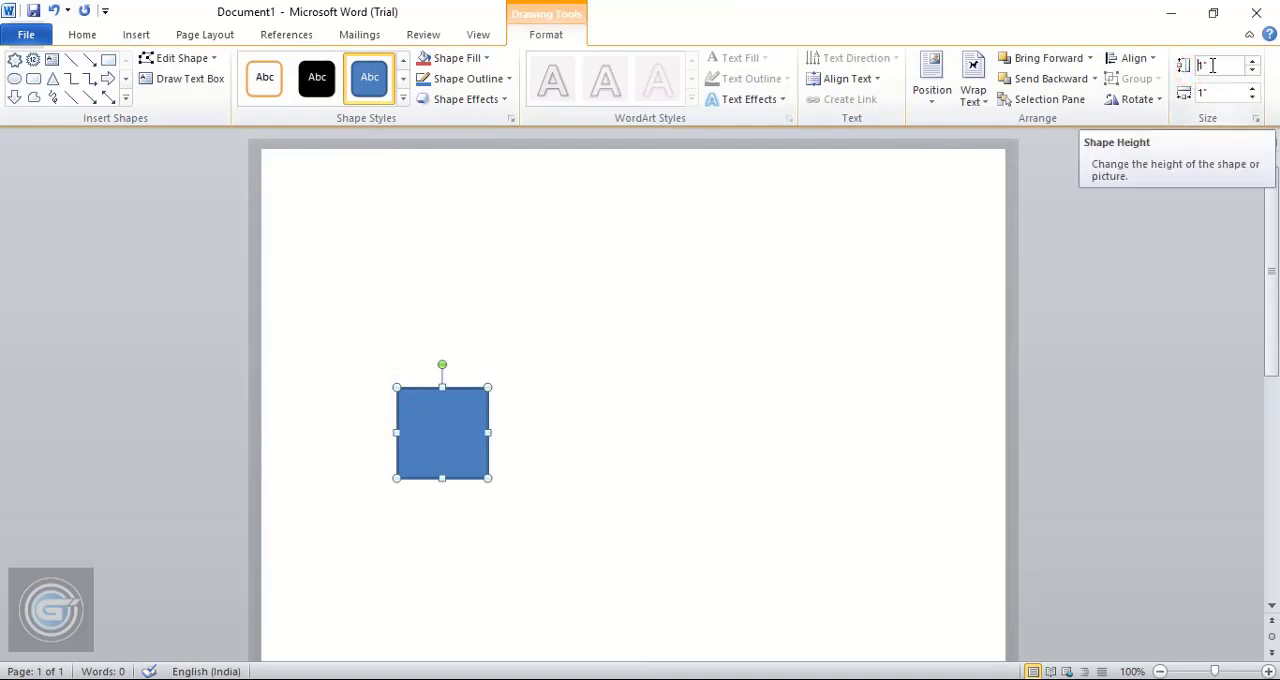
{"action": "left_click_drag", "start_coordinate": [1213, 65], "coordinate": [1196, 65]}
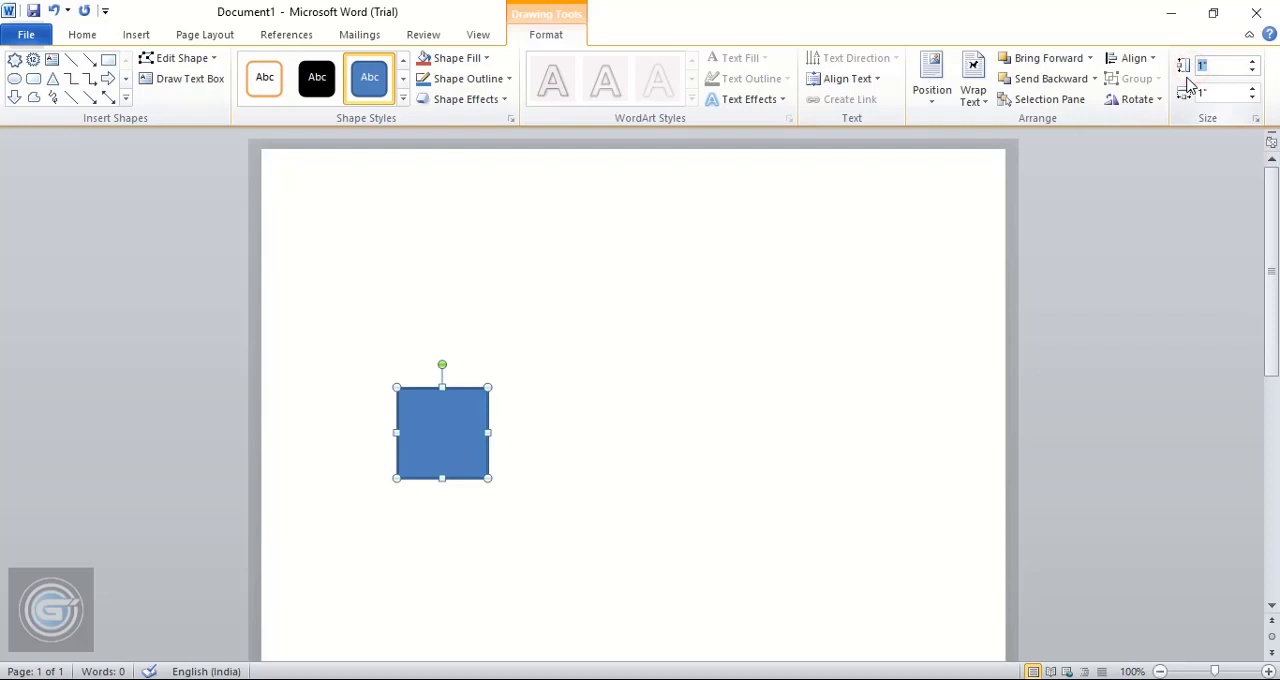
{"action": "type", "text": "8.5"}
{"action": "left_click", "coordinate": [1208, 93]}
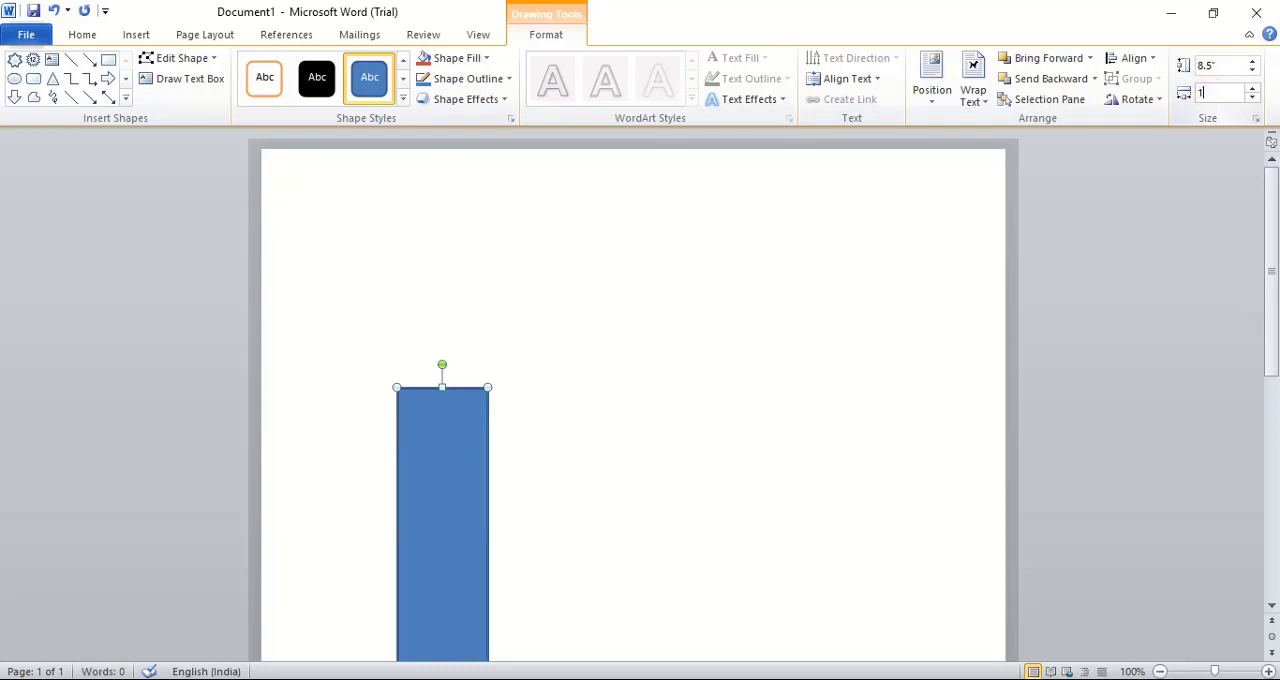
{"action": "type", "text": "11"}
{"action": "key", "text": "Return"}
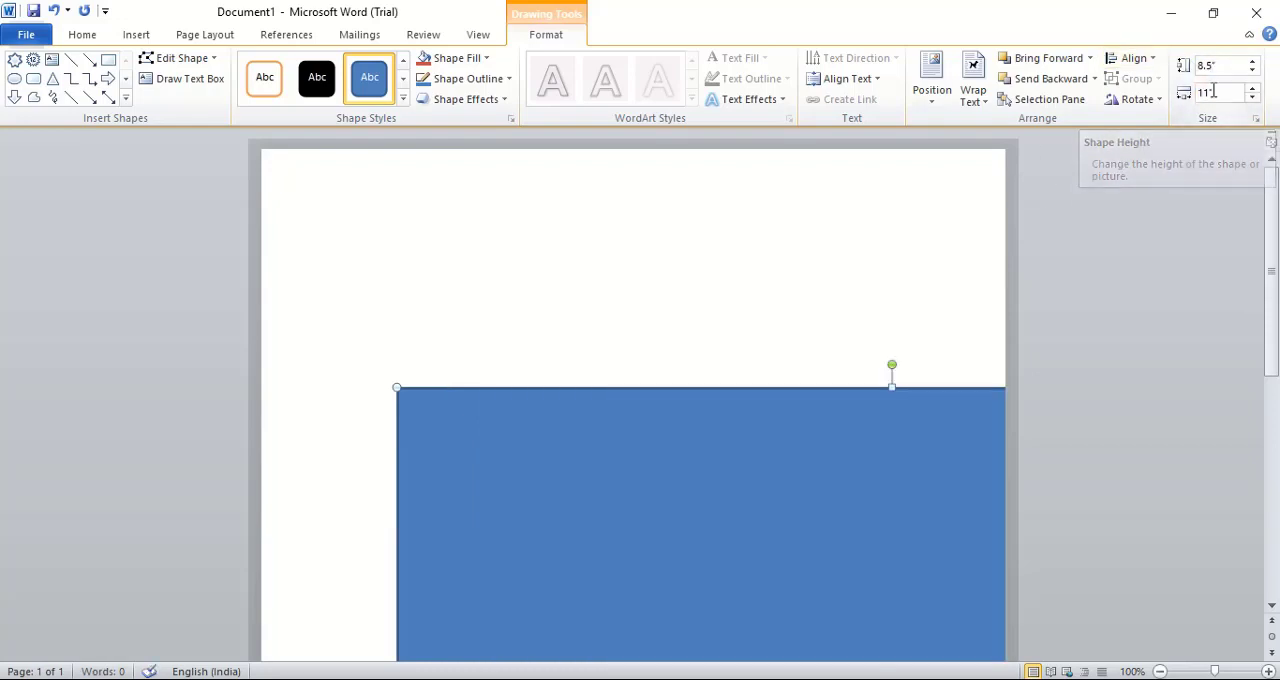
{"action": "scroll", "coordinate": [738, 335], "scroll_direction": "down", "scroll_amount": 2}
{"action": "scroll", "coordinate": [751, 334], "scroll_direction": "down", "scroll_amount": 10}
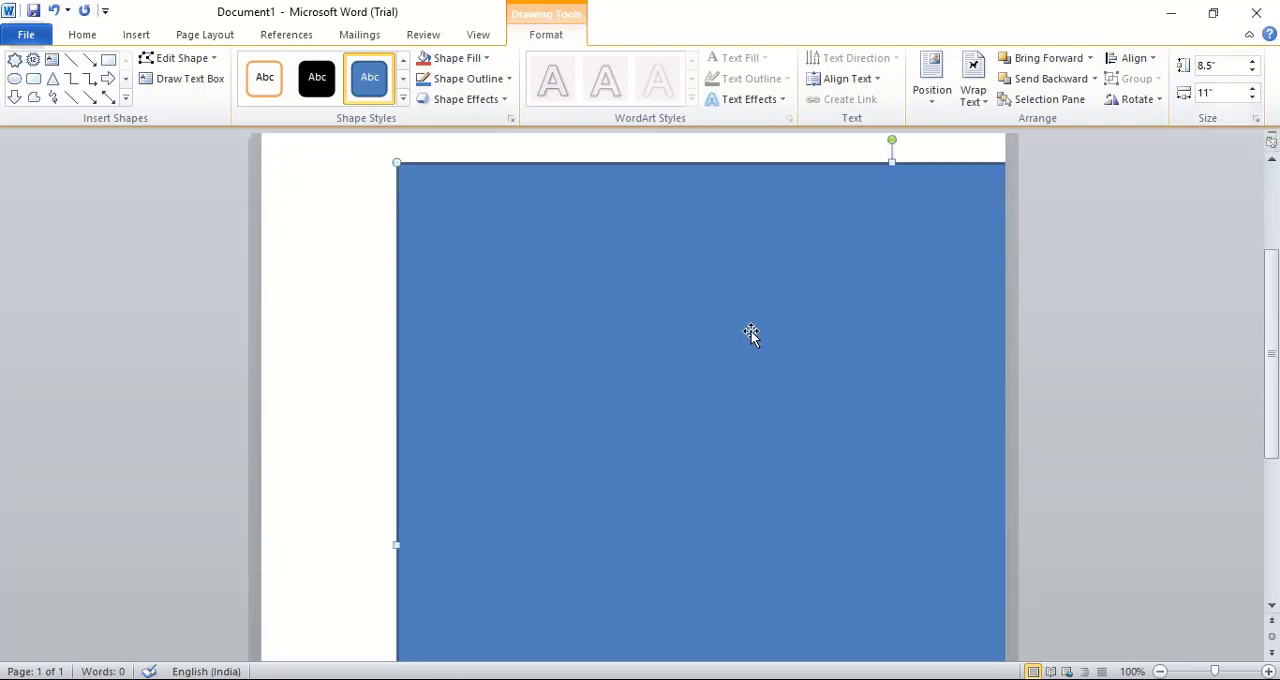
{"action": "scroll", "coordinate": [708, 423], "scroll_direction": "up", "scroll_amount": 2}
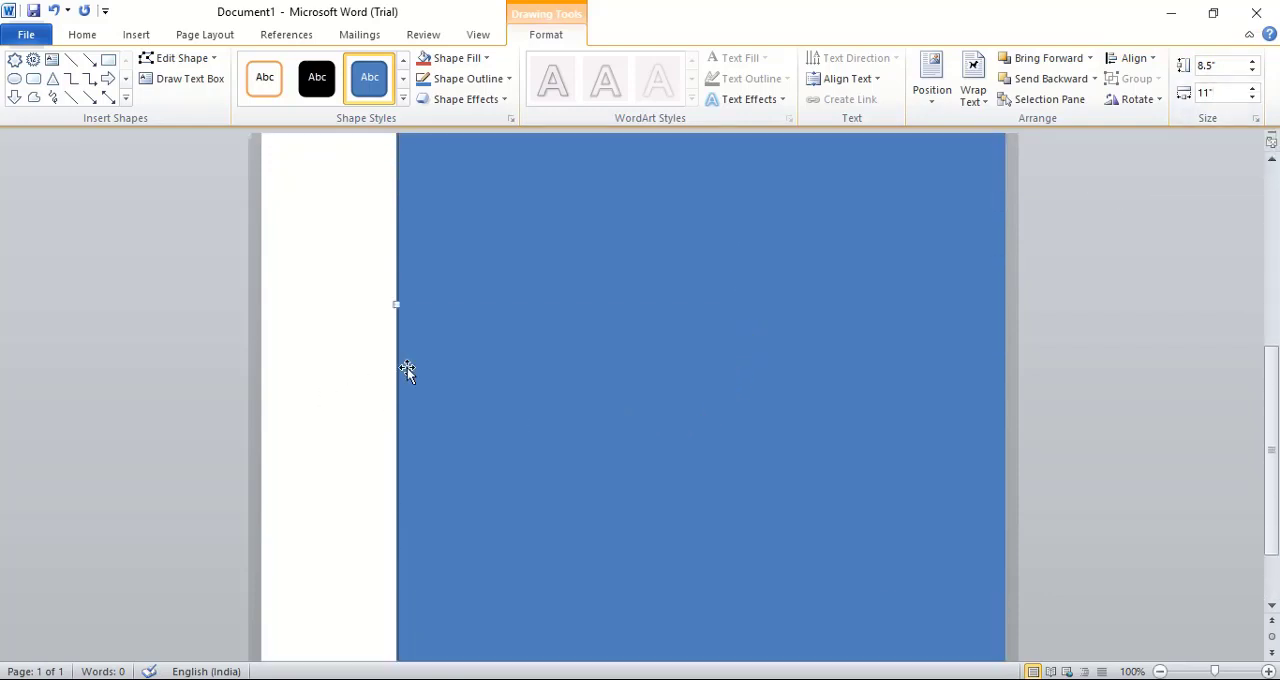
{"action": "scroll", "coordinate": [766, 400], "scroll_direction": "up", "scroll_amount": 10}
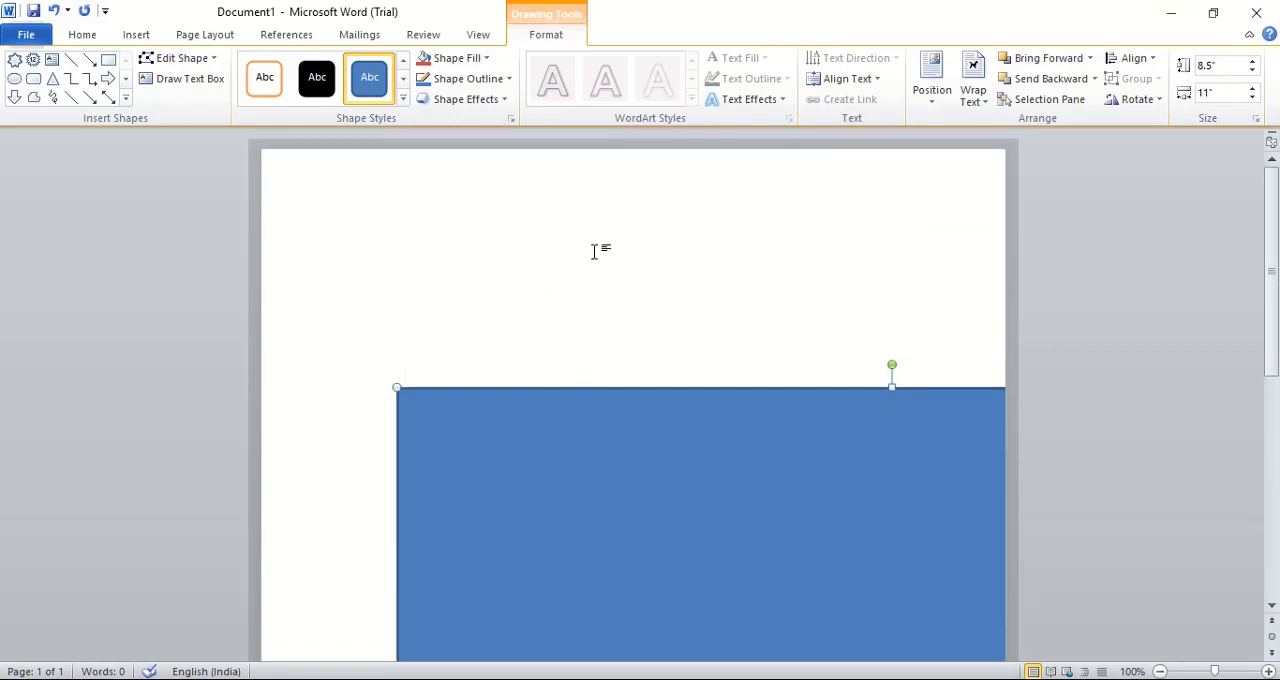
Resize the rectangle to a height of 4.25" and a width of 5.5"
{"action": "left_click", "coordinate": [1218, 65]}
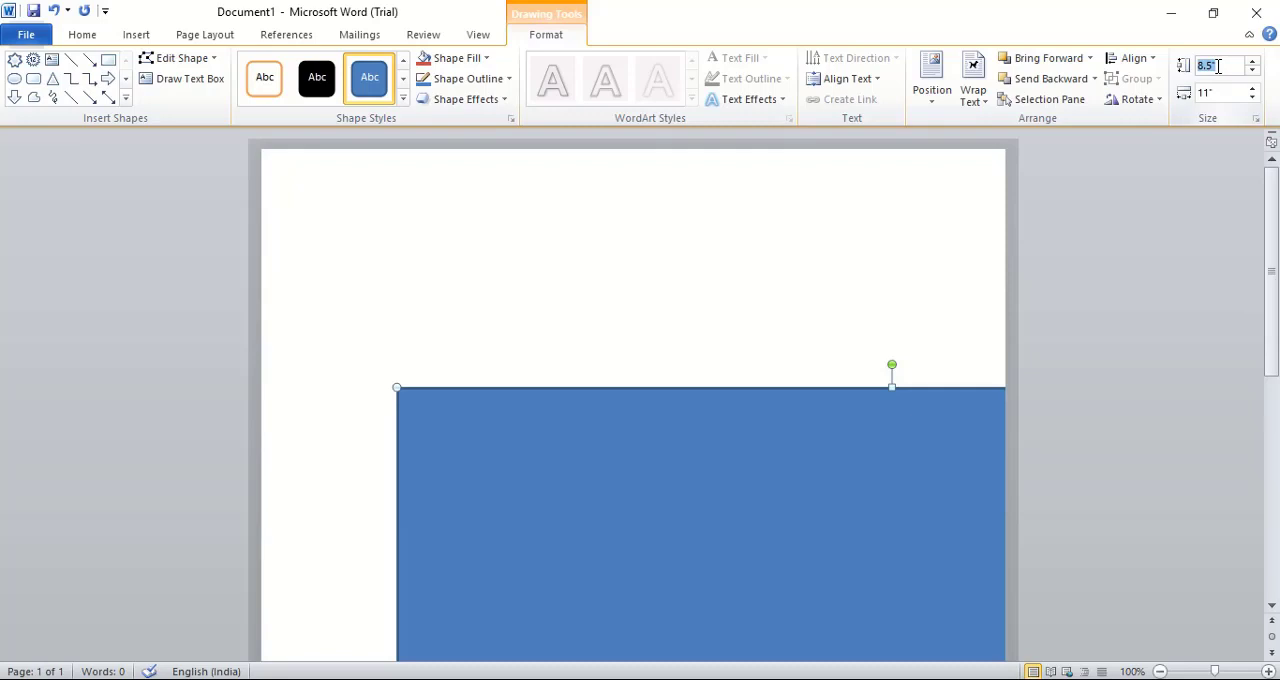
{"action": "type", "text": "4"}
{"action": "left_click", "coordinate": [1215, 91]}
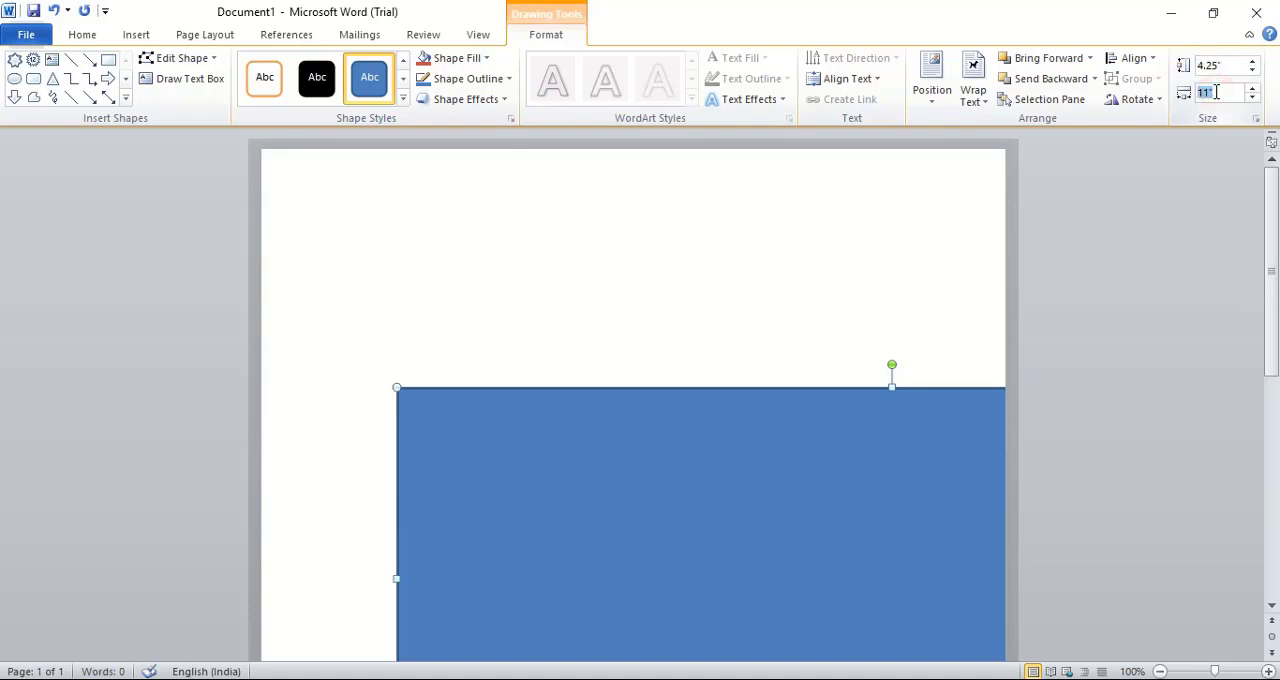
{"action": "type", "text": "5.5"}
{"action": "key", "text": "Return"}
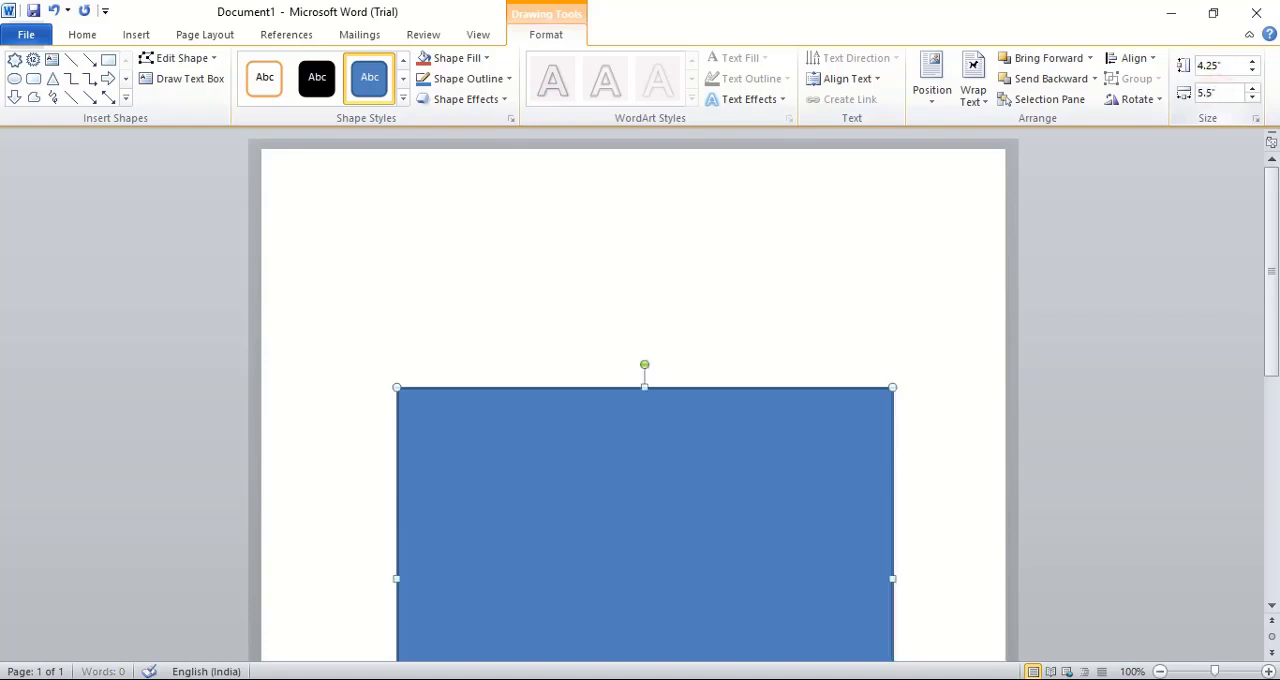
{"action": "left_click", "coordinate": [701, 215]}
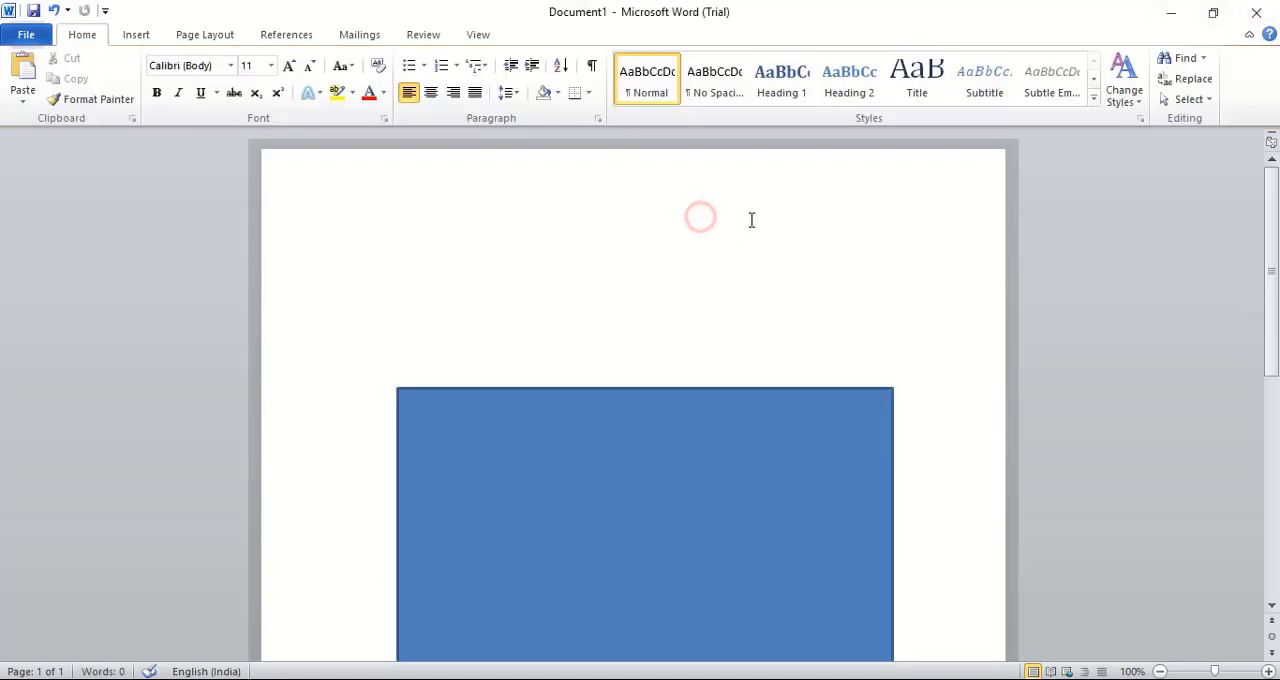
Set the blue rectangle's text wrapping to In Front of Text
{"action": "scroll", "coordinate": [594, 346], "scroll_direction": "down", "scroll_amount": 3}
{"action": "left_click", "coordinate": [580, 296]}
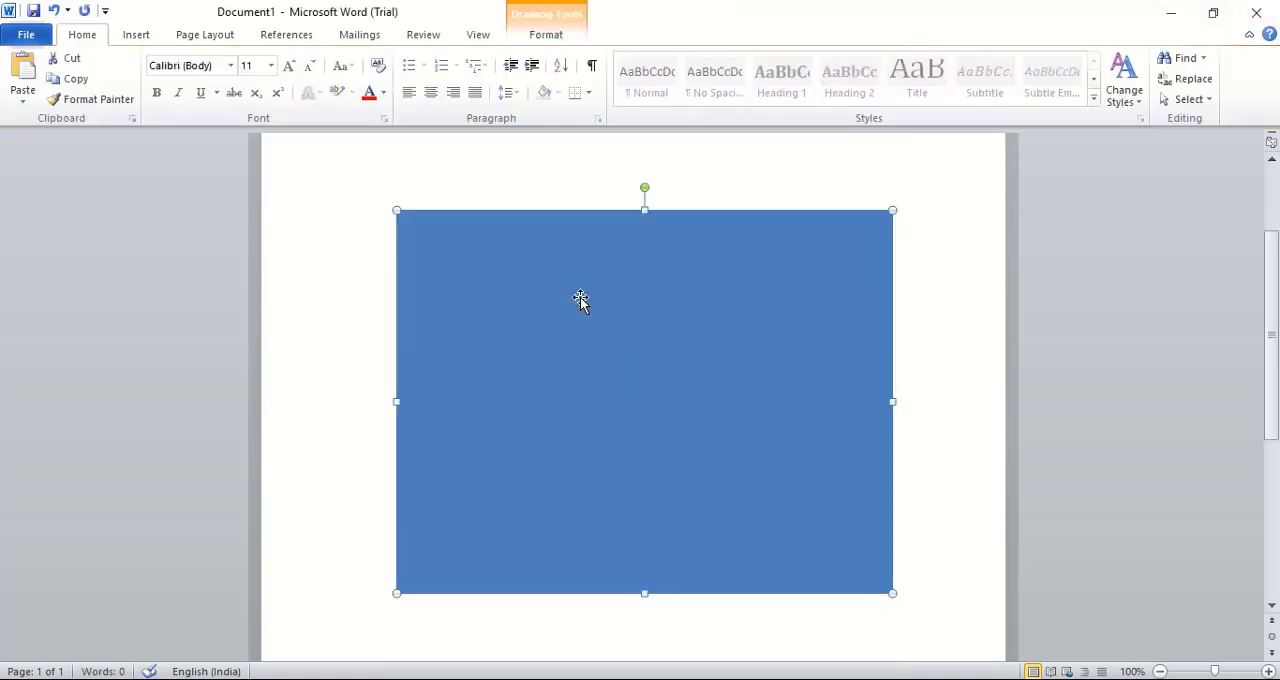
{"action": "right_click", "coordinate": [580, 298]}
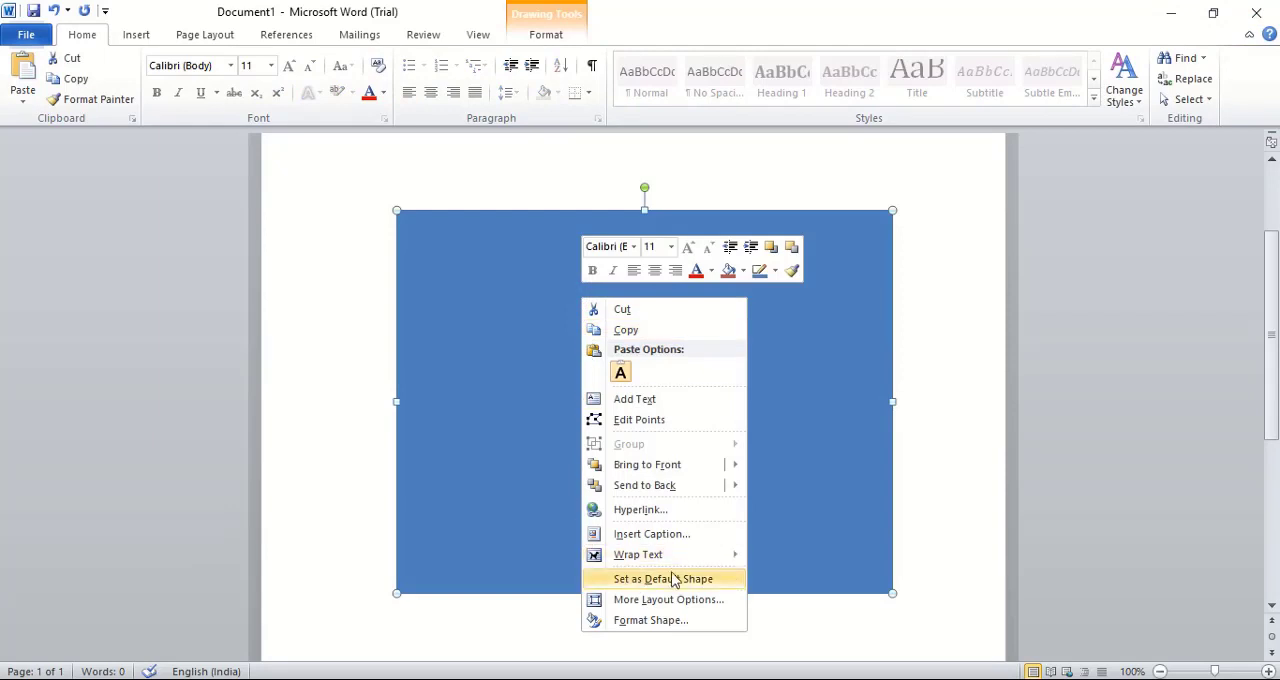
{"action": "mouse_move", "coordinate": [681, 566]}
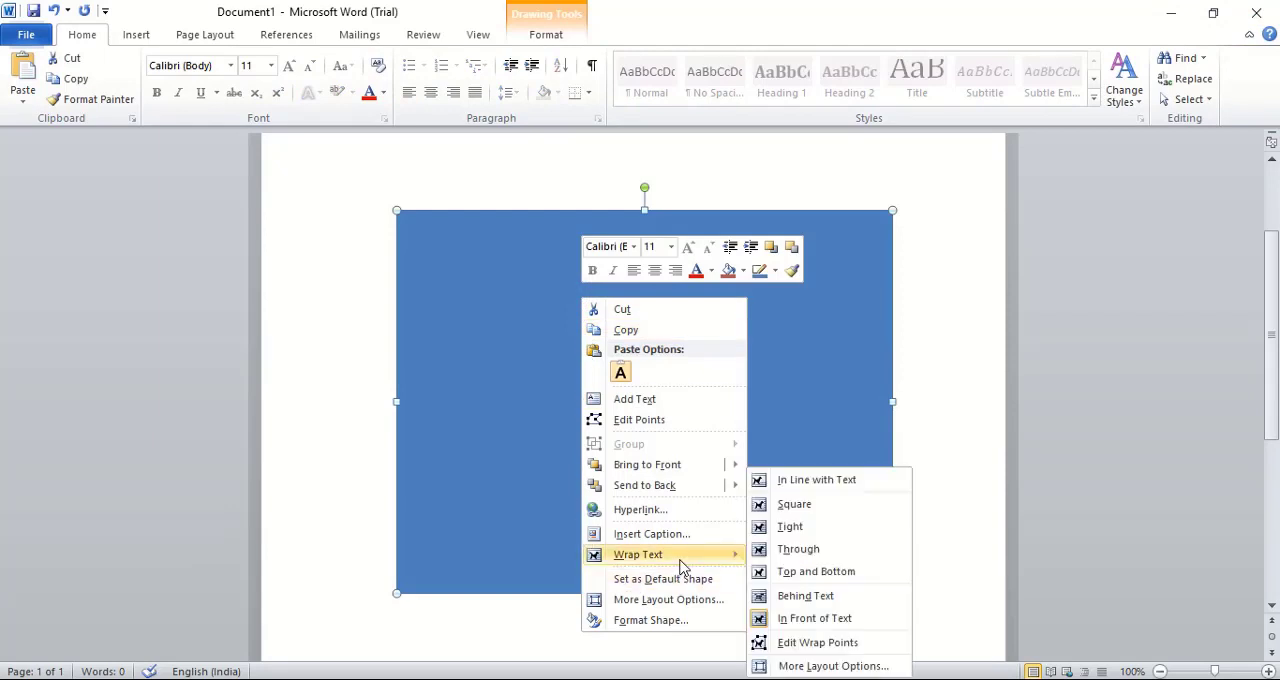
{"action": "left_click", "coordinate": [825, 598]}
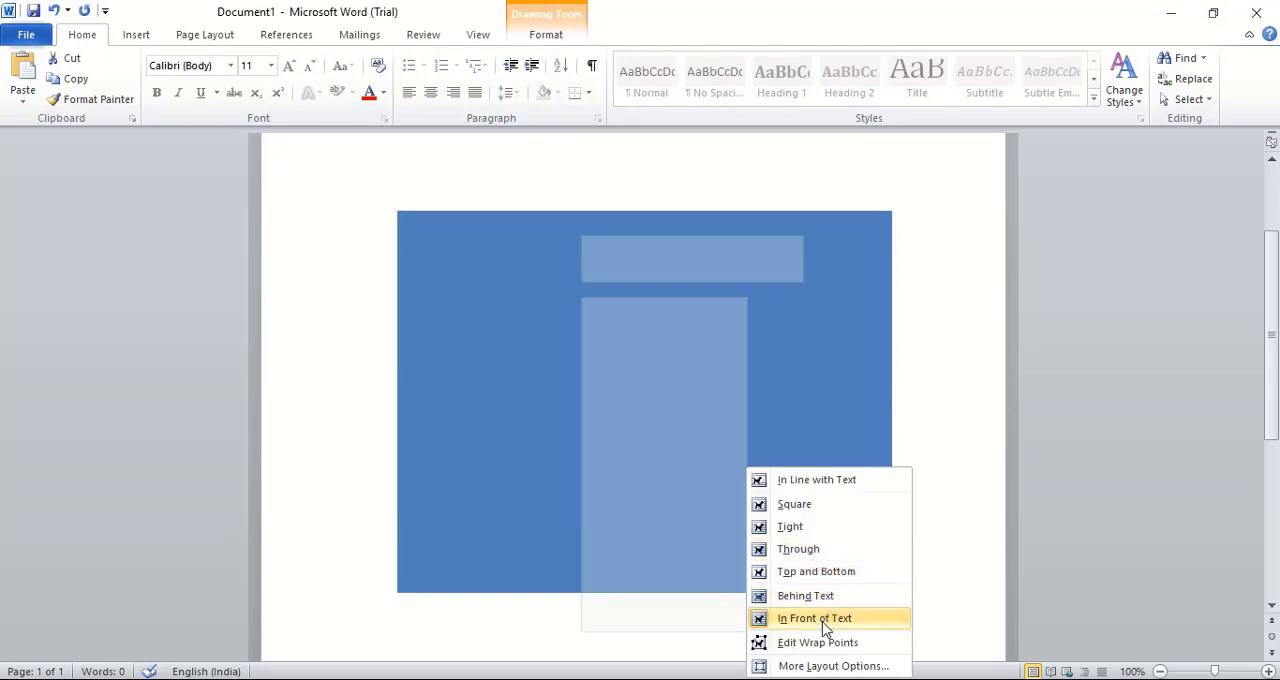
{"action": "left_click", "coordinate": [838, 620]}
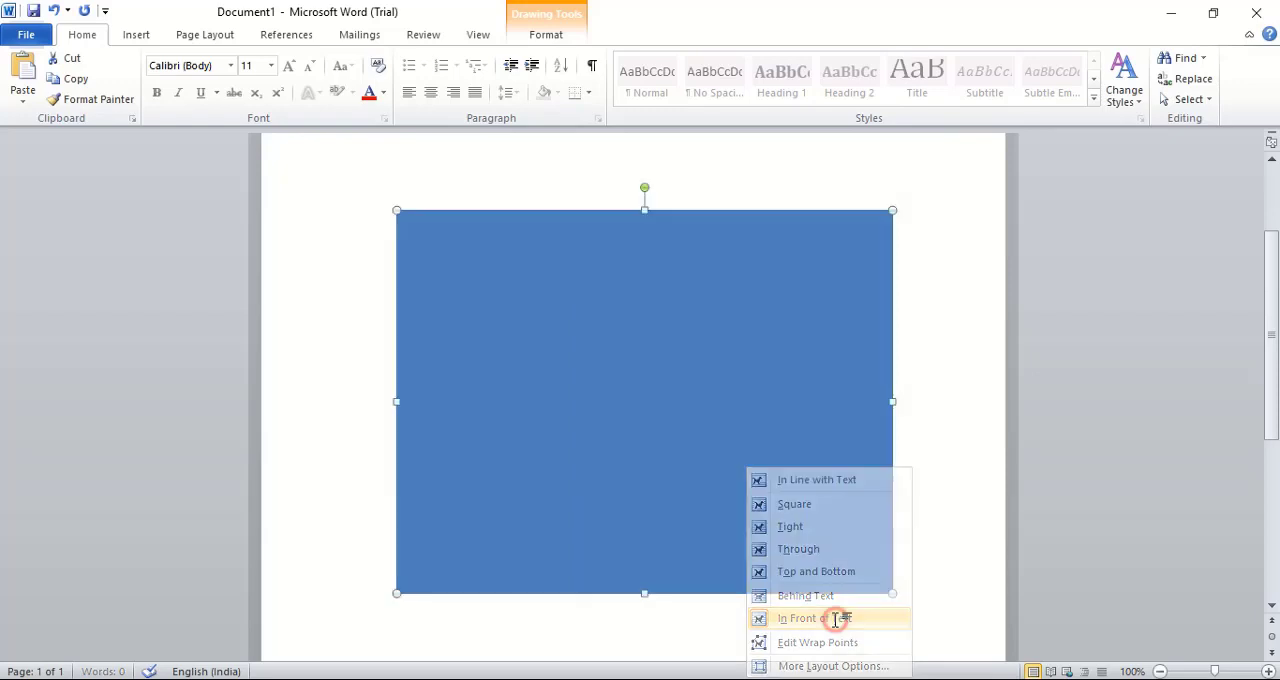
{"action": "left_click", "coordinate": [946, 367]}
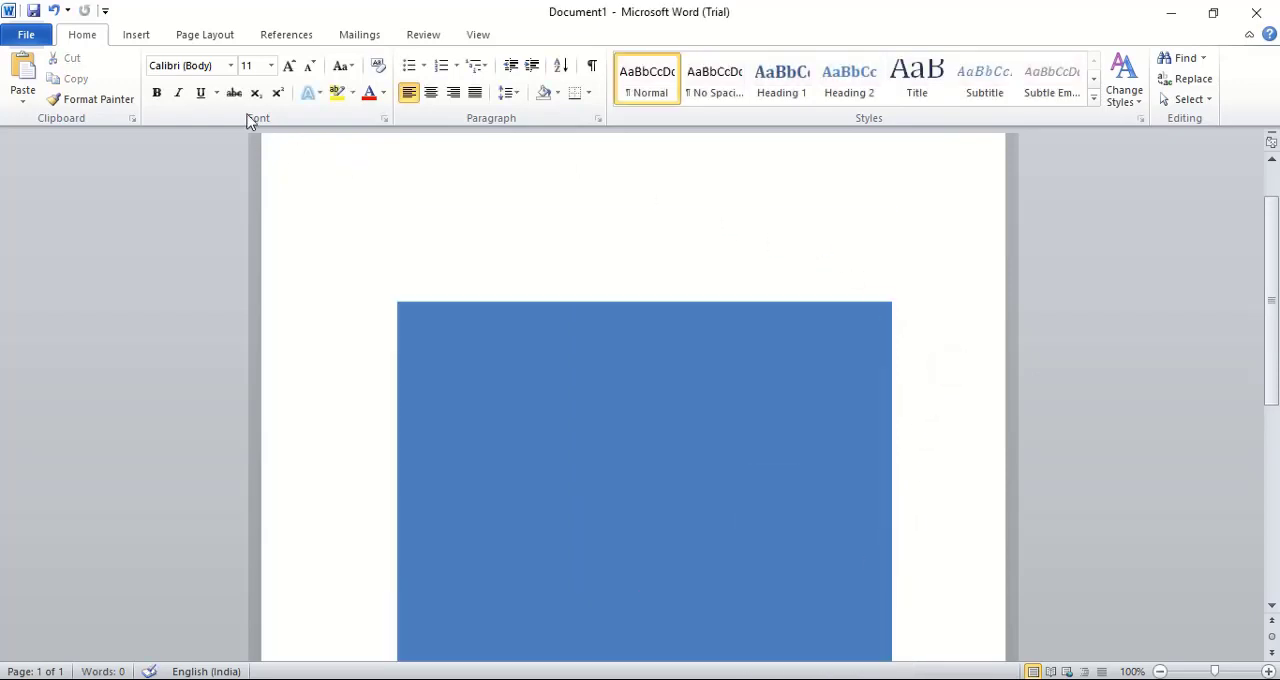
Draw a second rectangle about 8.17" wide and 8.09" high from the page's upper-left corner, covering the blue one
{"action": "left_click", "coordinate": [136, 36]}
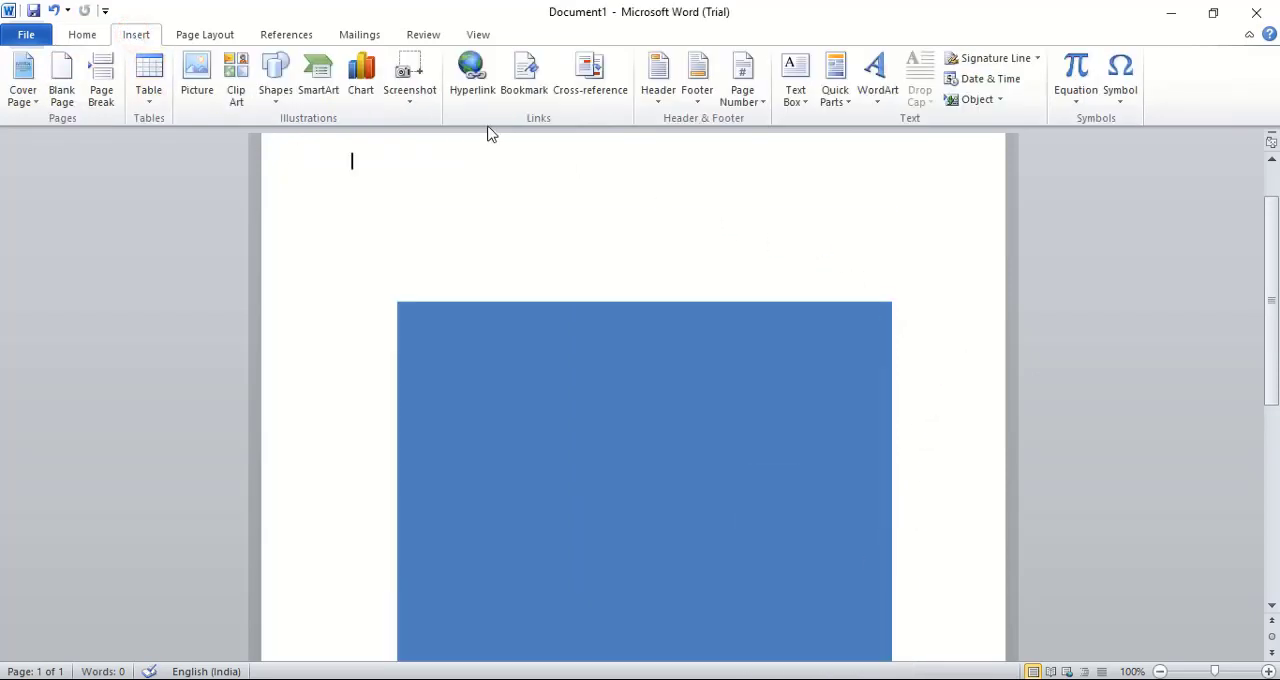
{"action": "left_click", "coordinate": [273, 78]}
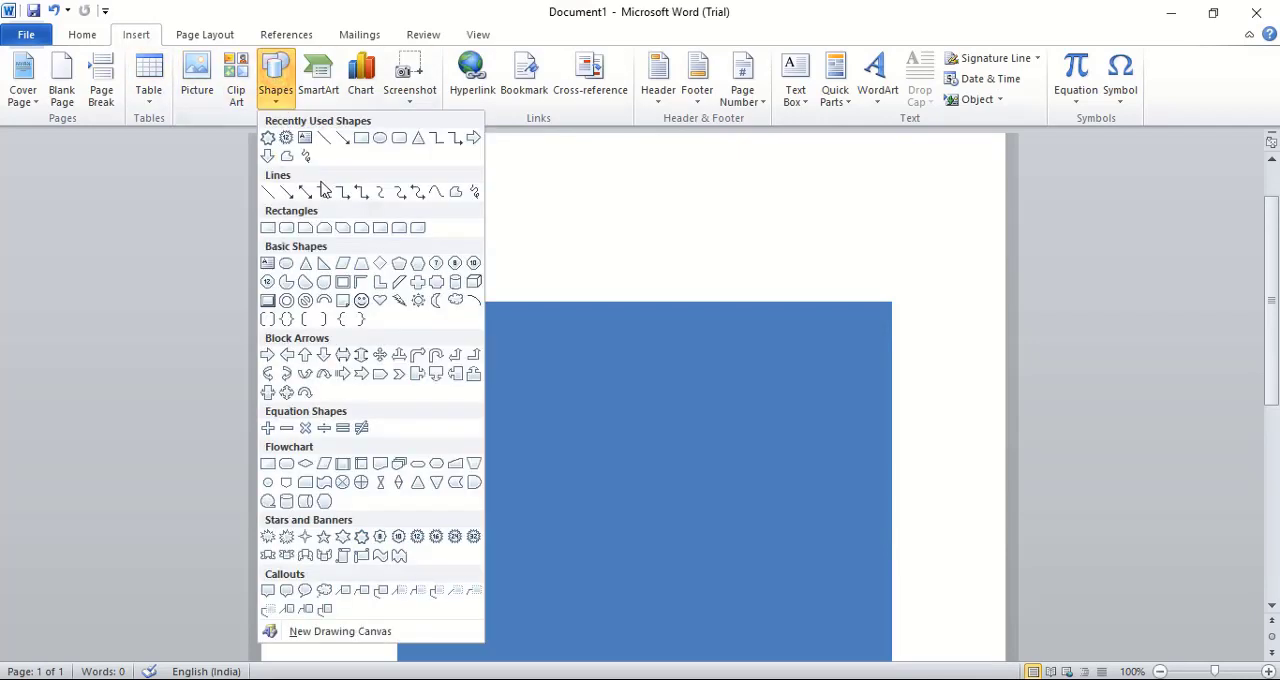
{"action": "left_click", "coordinate": [361, 141]}
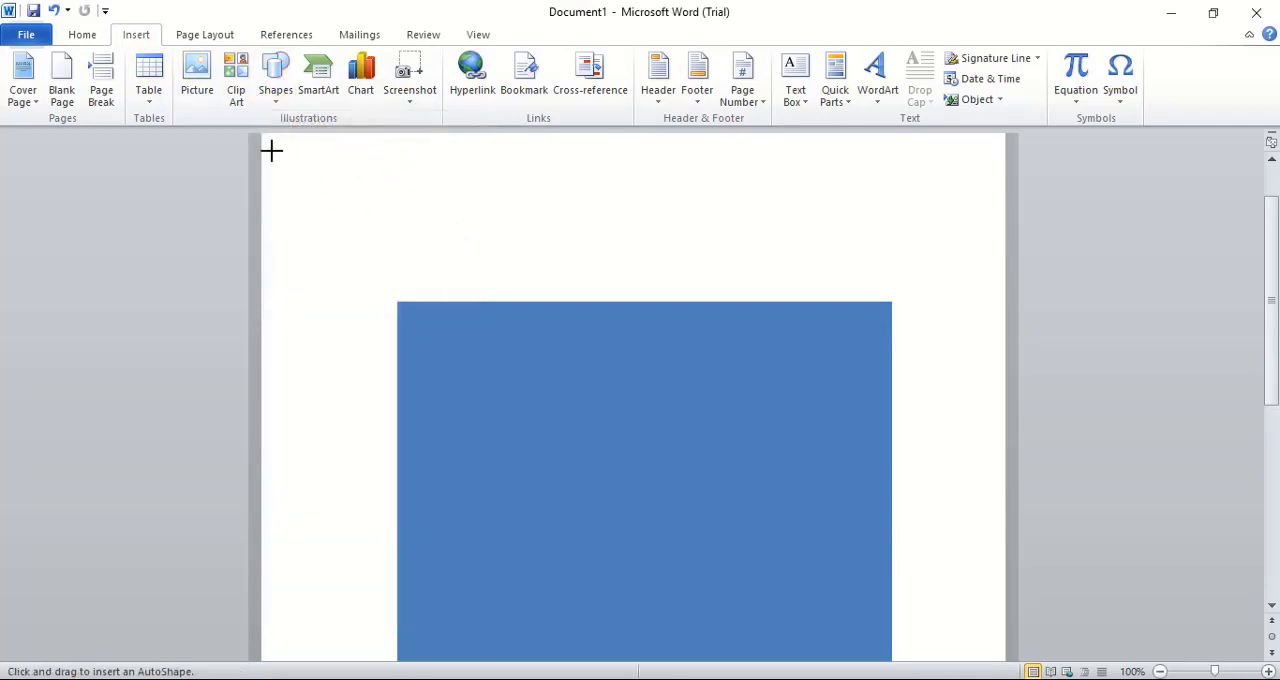
{"action": "scroll", "coordinate": [271, 149], "scroll_direction": "up", "scroll_amount": 2}
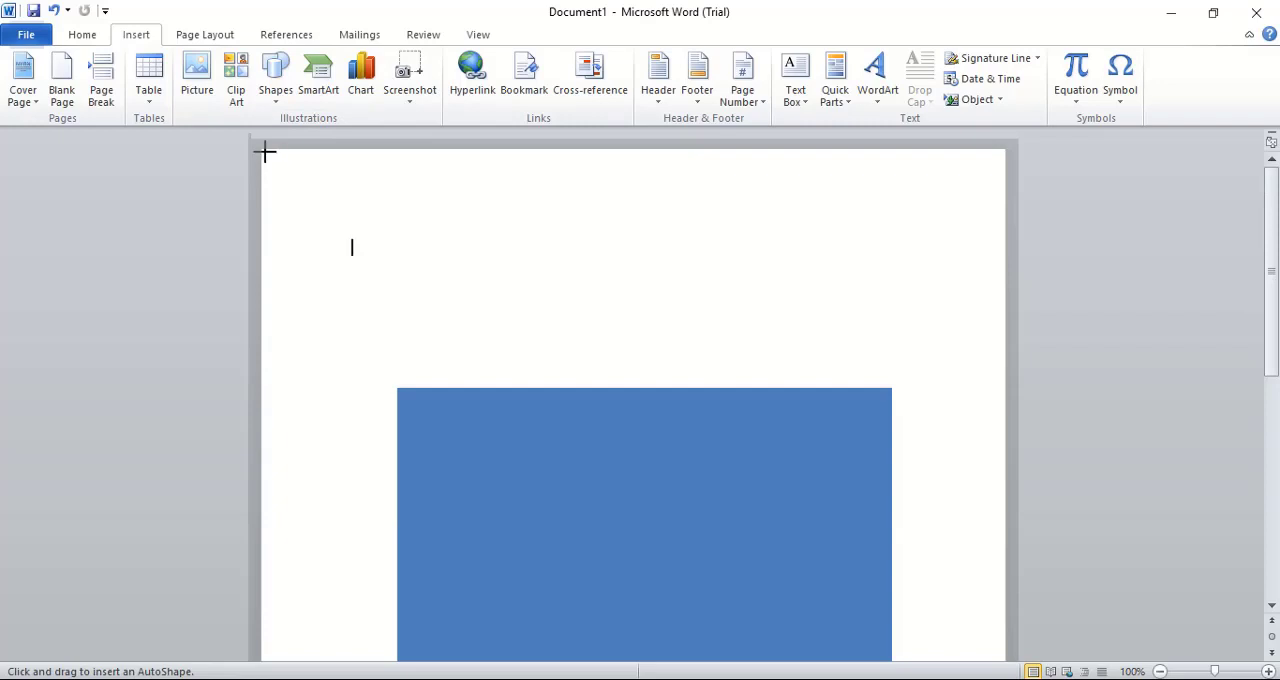
{"action": "mouse_move", "coordinate": [263, 149]}
{"action": "left_mouse_down"}
{"action": "mouse_move", "coordinate": [746, 474]}
{"action": "mouse_move", "coordinate": [998, 676]}
{"action": "mouse_move", "coordinate": [997, 636]}
{"action": "left_mouse_up"}
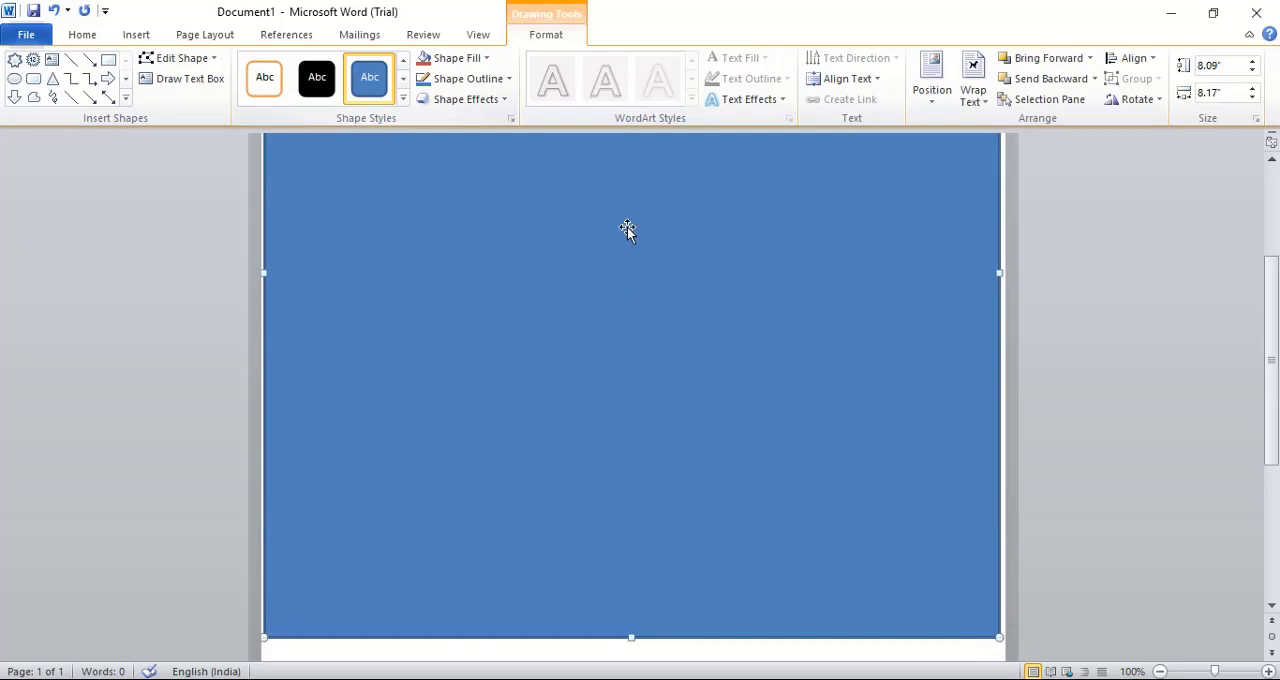
Format the large rectangle with no outline and a solid fill of White, Background 1, Darker 50%
{"action": "right_click", "coordinate": [903, 279]}
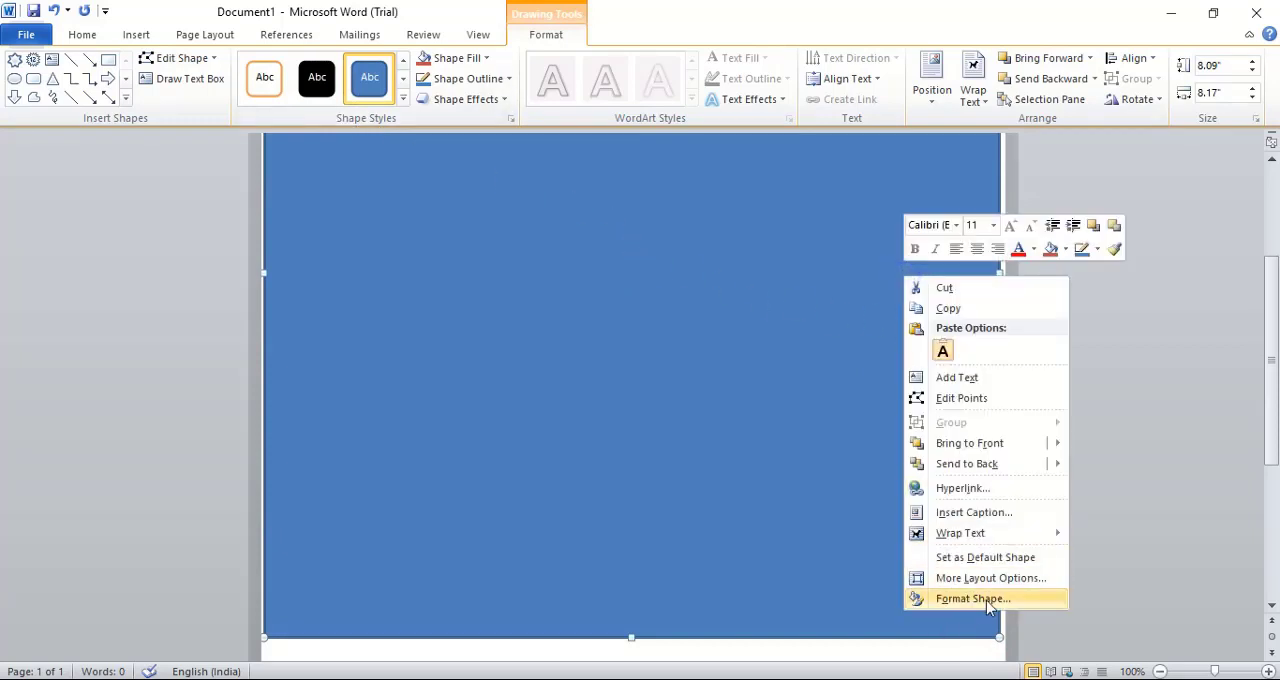
{"action": "left_click", "coordinate": [984, 599]}
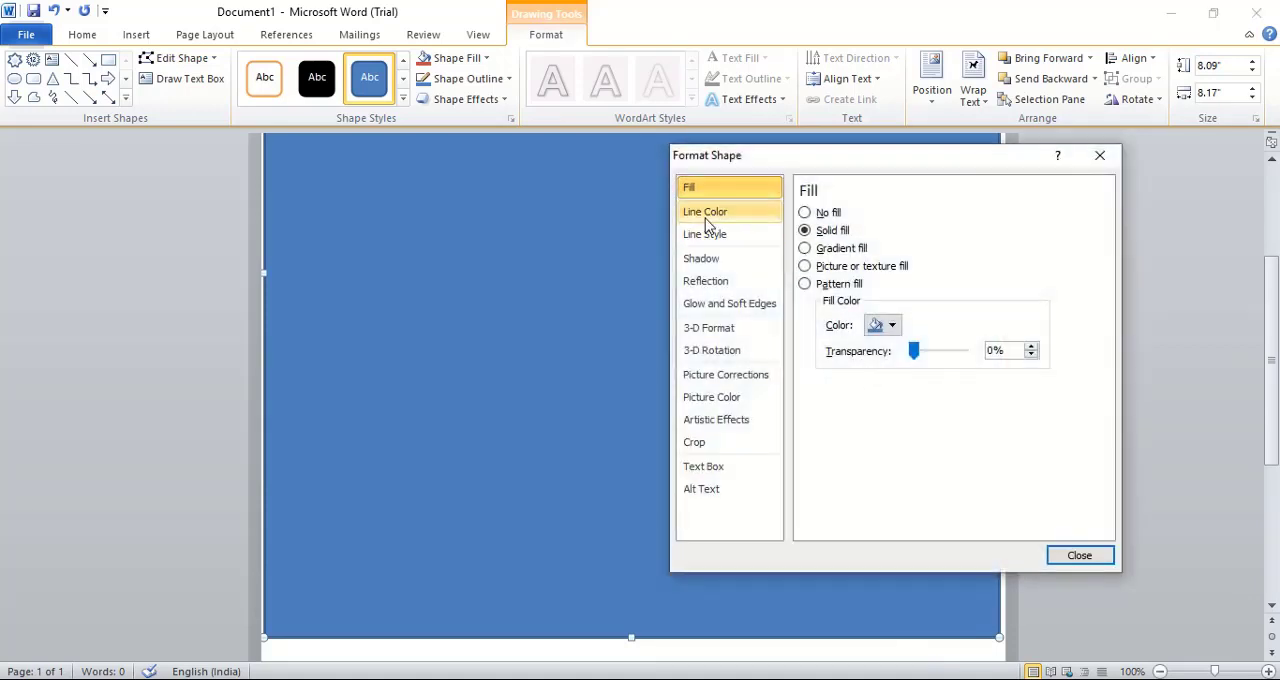
{"action": "left_click", "coordinate": [706, 213]}
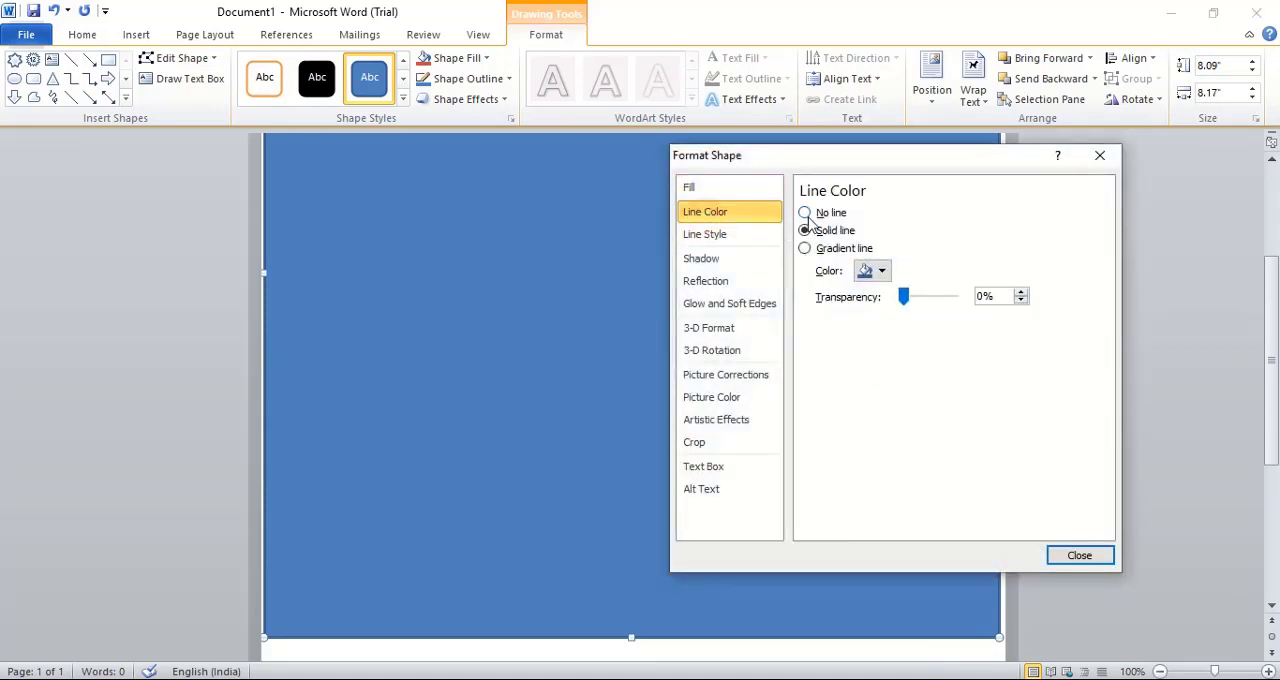
{"action": "left_click", "coordinate": [805, 212]}
{"action": "left_click", "coordinate": [715, 188]}
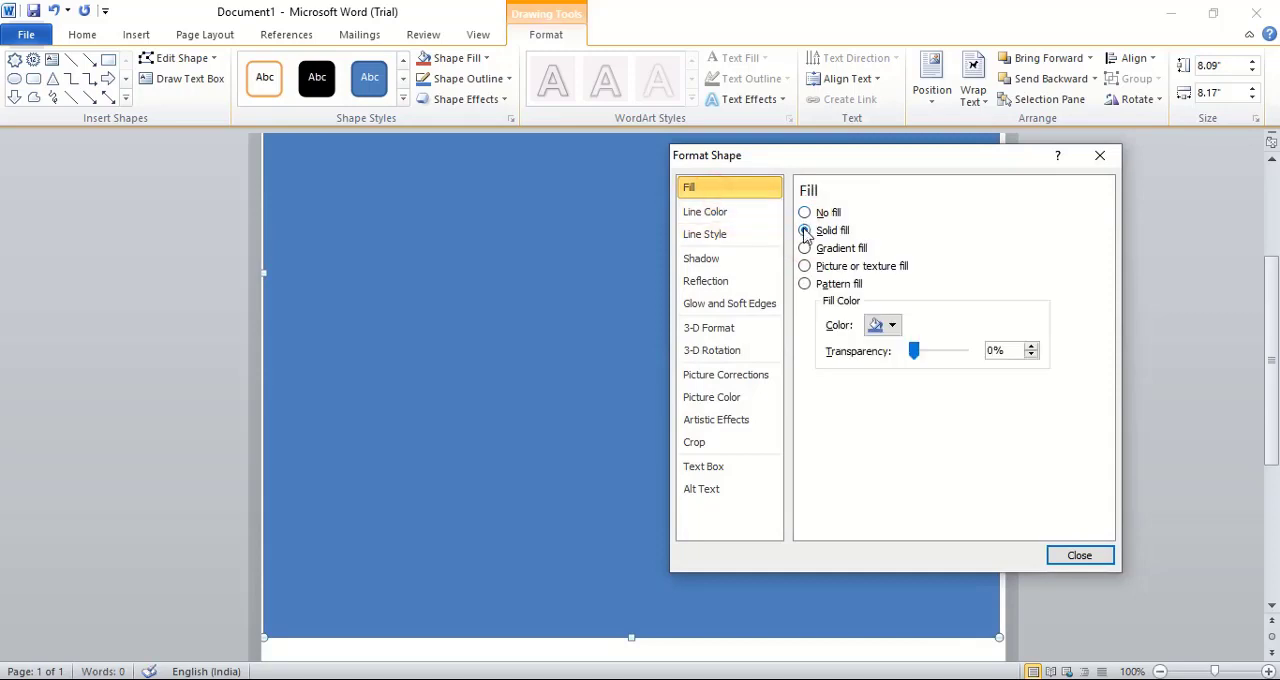
{"action": "left_click", "coordinate": [893, 327]}
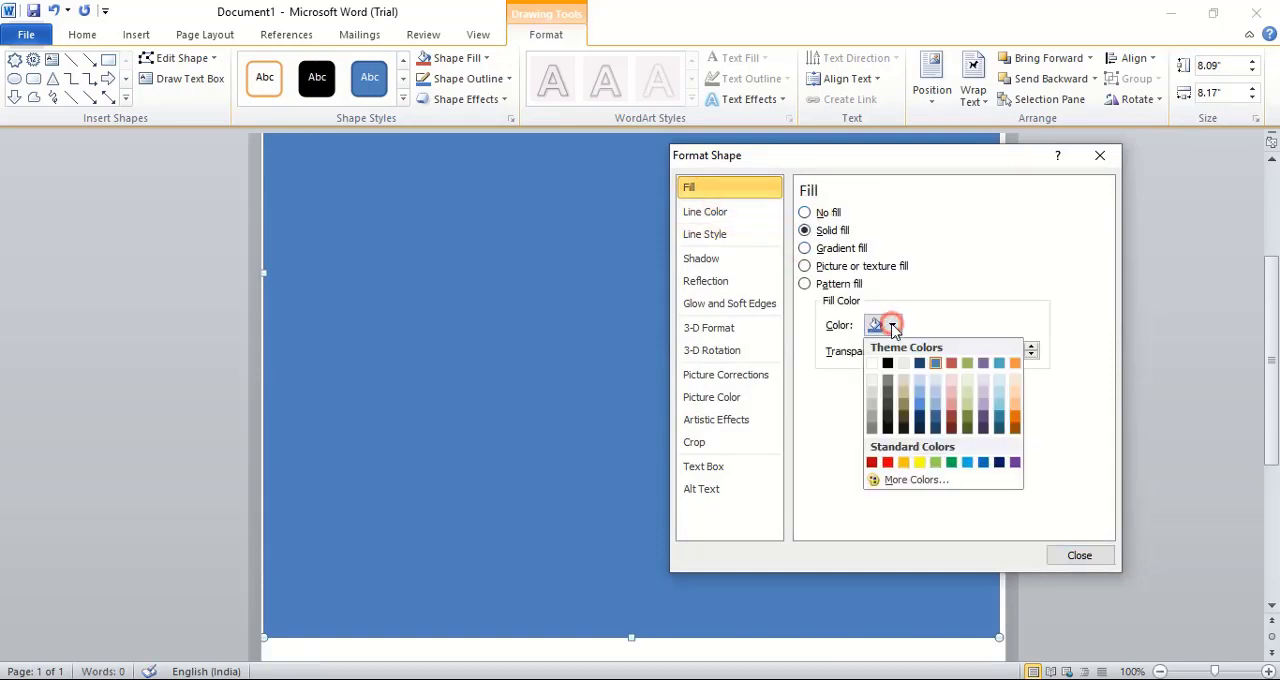
{"action": "left_click", "coordinate": [872, 432]}
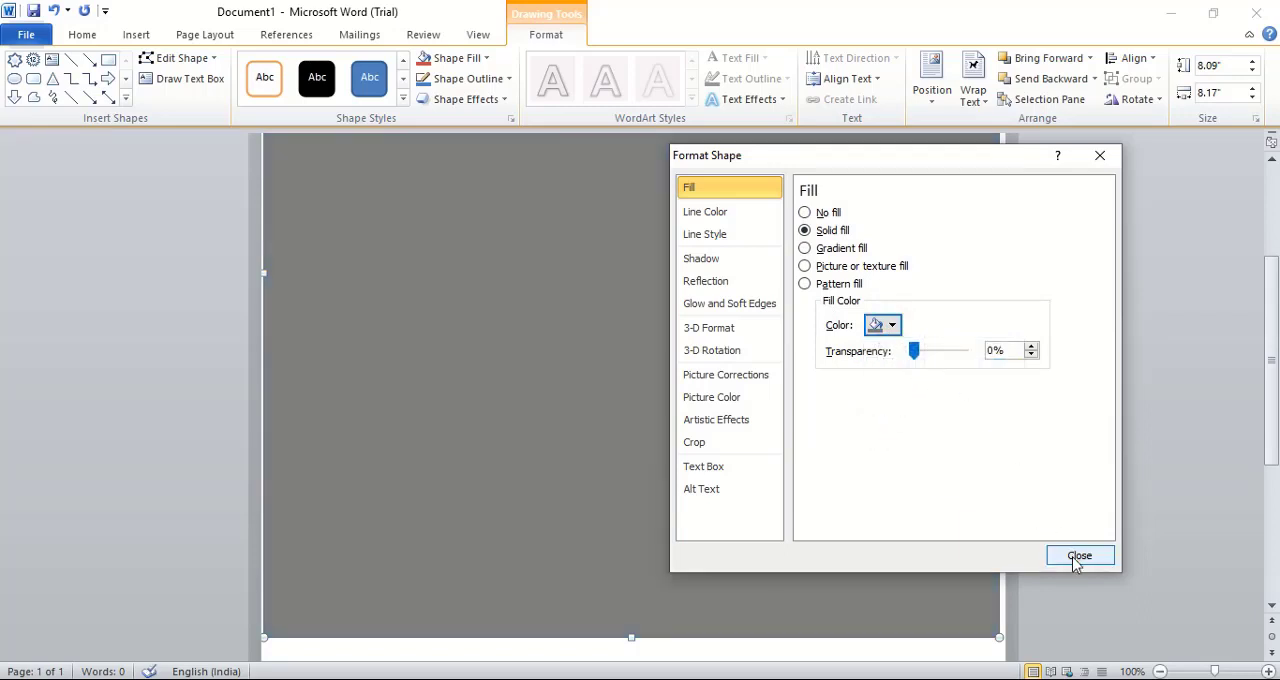
{"action": "left_click", "coordinate": [1076, 560]}
Send the large gray rectangle to the back, behind the blue rectangle
{"action": "scroll", "coordinate": [848, 365], "scroll_direction": "up", "scroll_amount": 5}
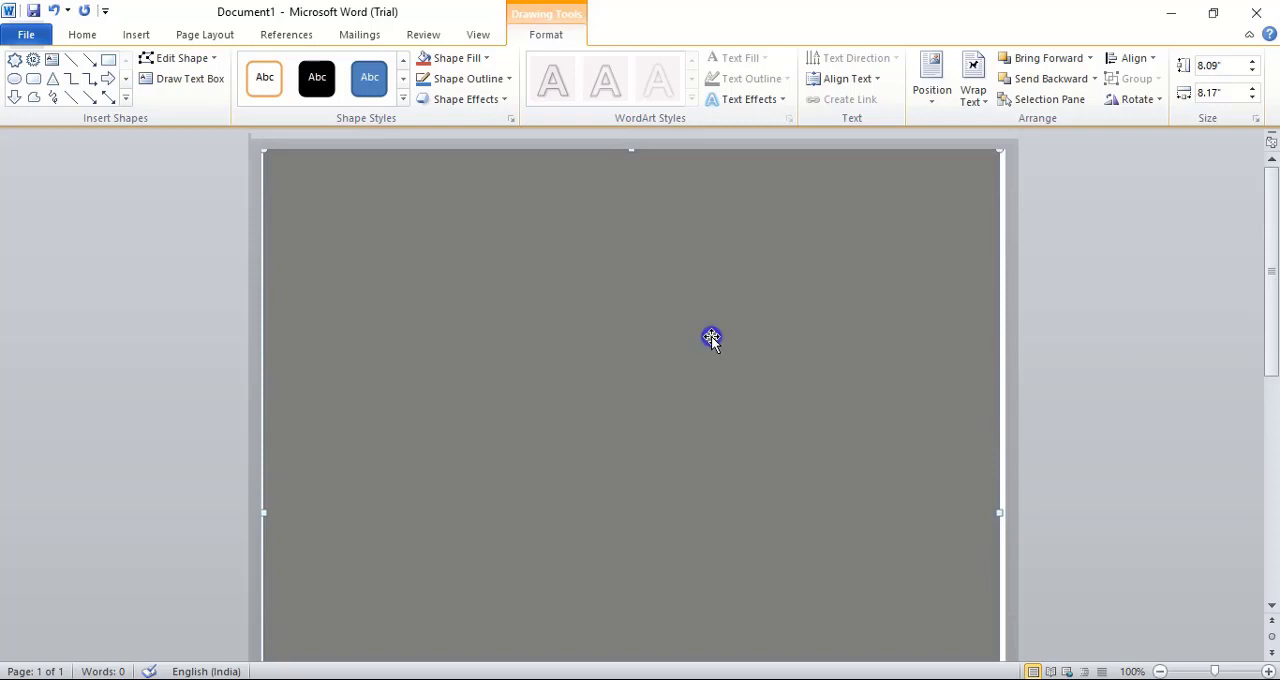
{"action": "right_click", "coordinate": [689, 174]}
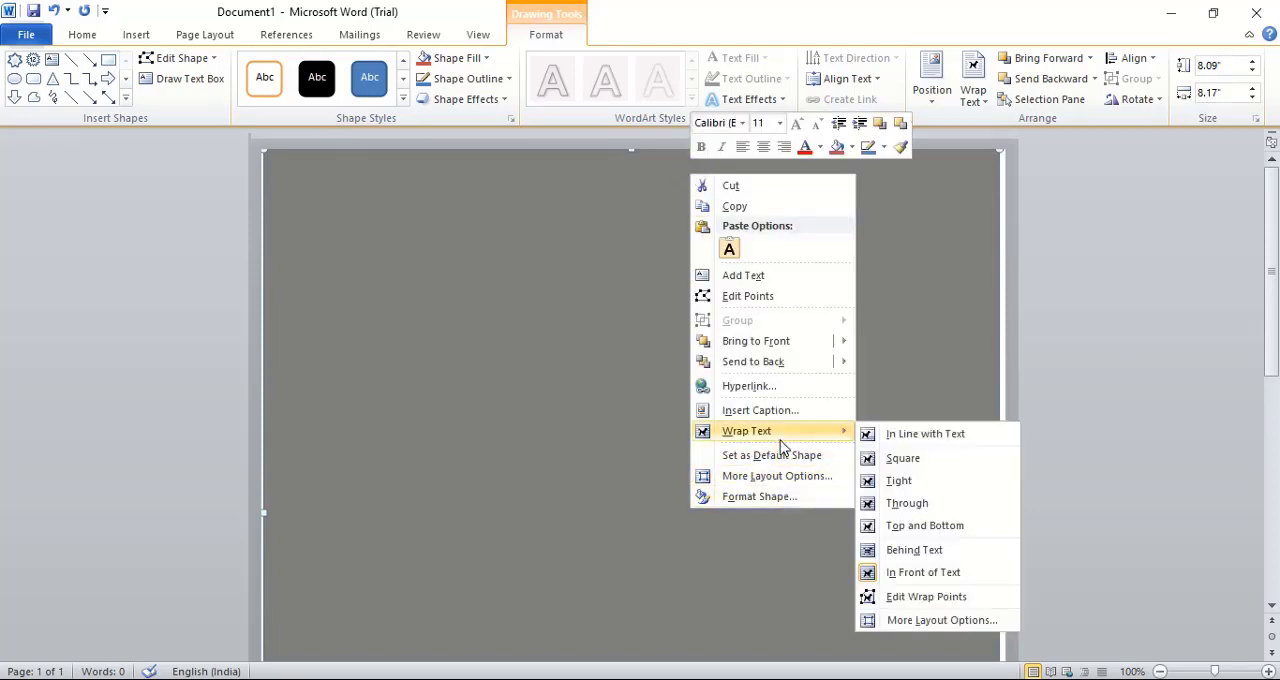
{"action": "mouse_move", "coordinate": [793, 368]}
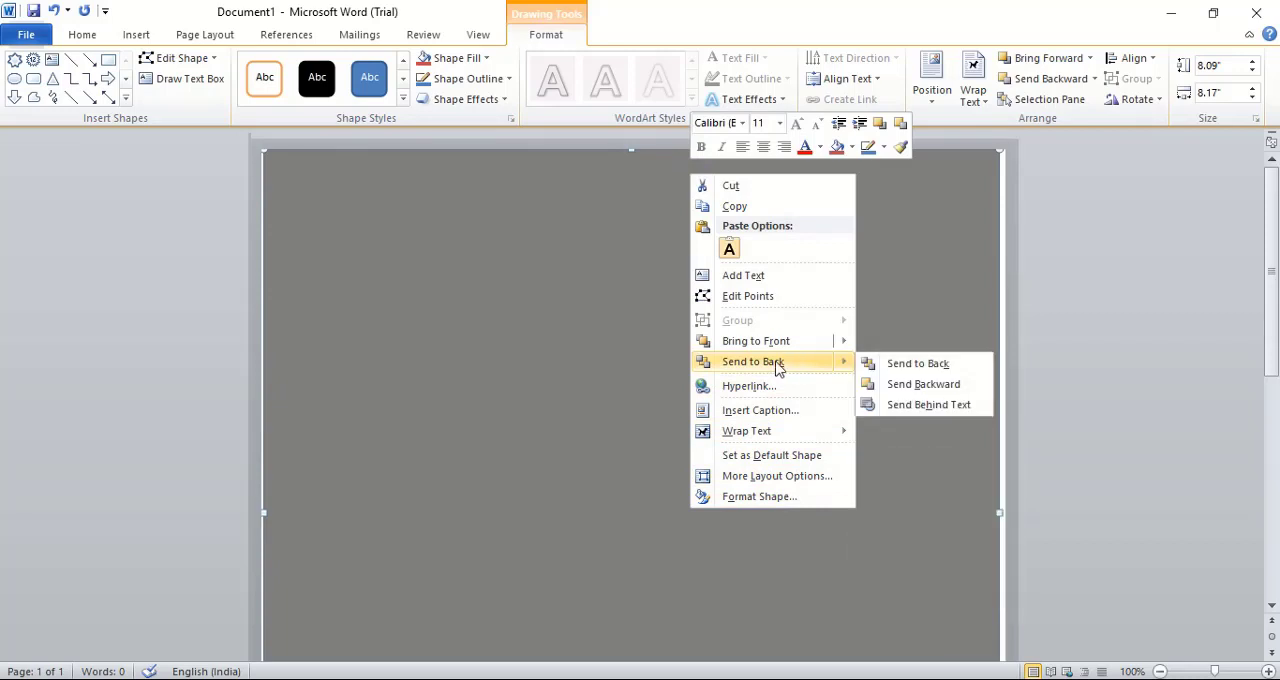
{"action": "left_click", "coordinate": [912, 363]}
{"action": "left_click", "coordinate": [1060, 367]}
{"action": "scroll", "coordinate": [1060, 367], "scroll_direction": "down", "scroll_amount": 5}
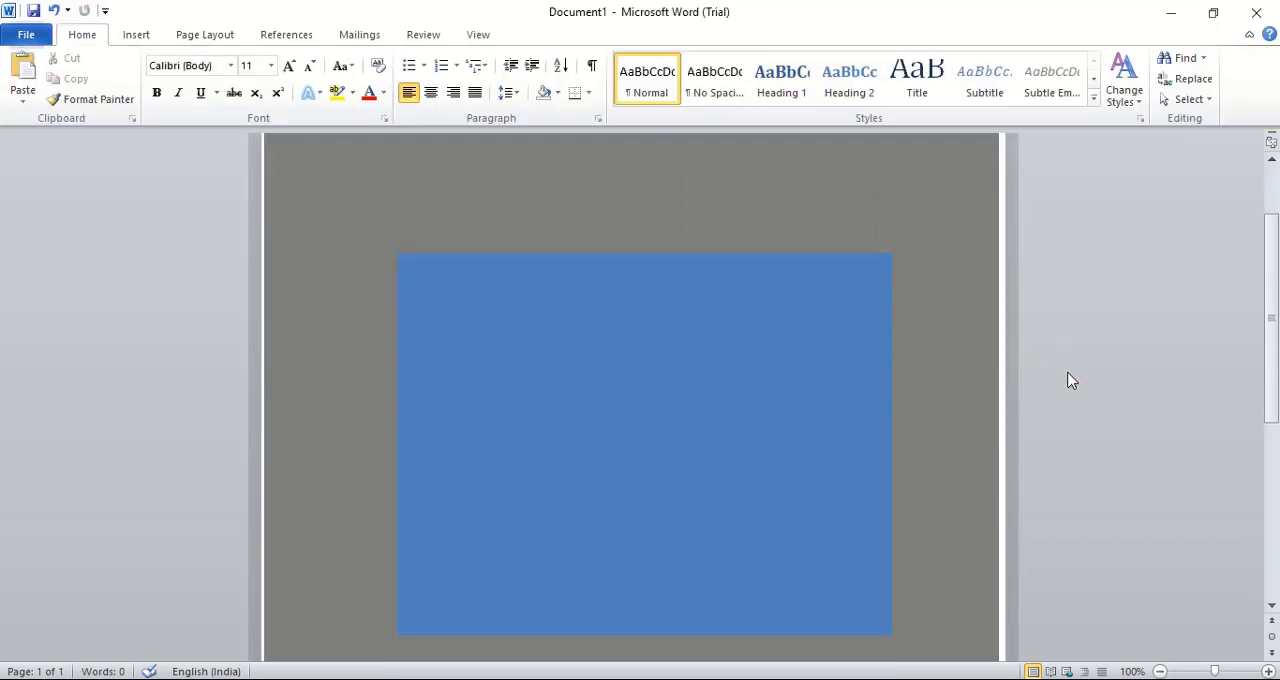
Change the blue rectangle's solid fill to White, Background 1
{"action": "left_click", "coordinate": [628, 333]}
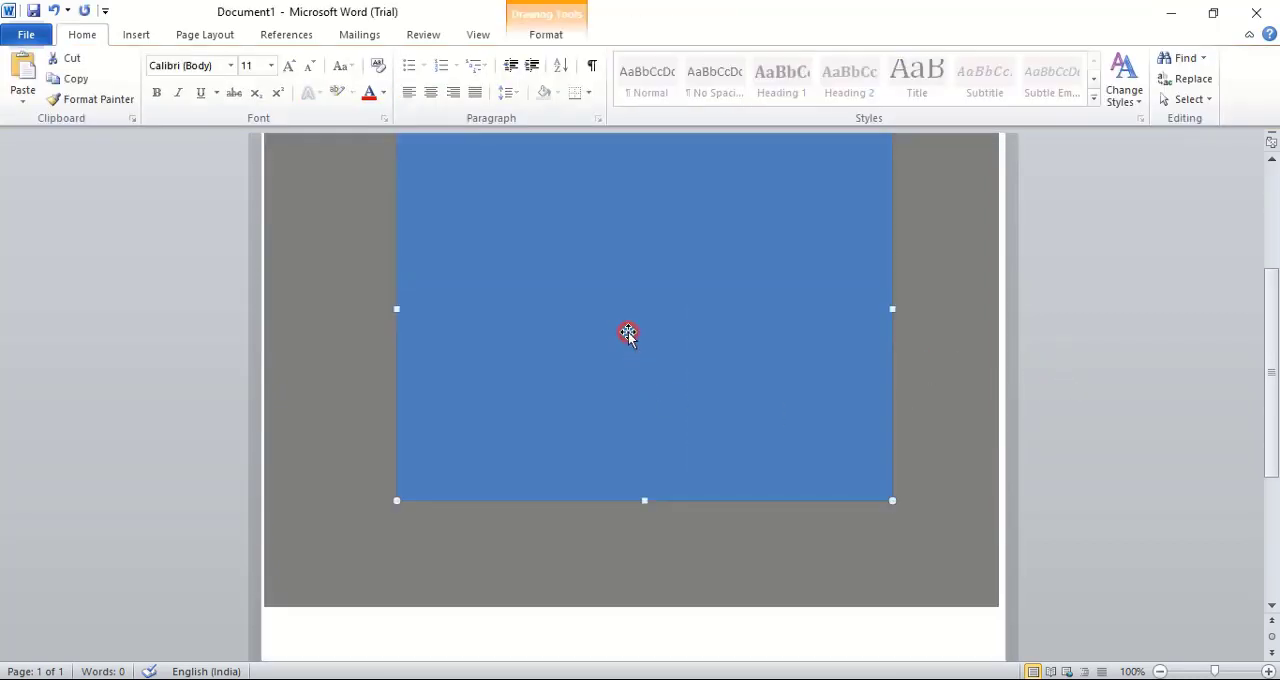
{"action": "right_click", "coordinate": [700, 287]}
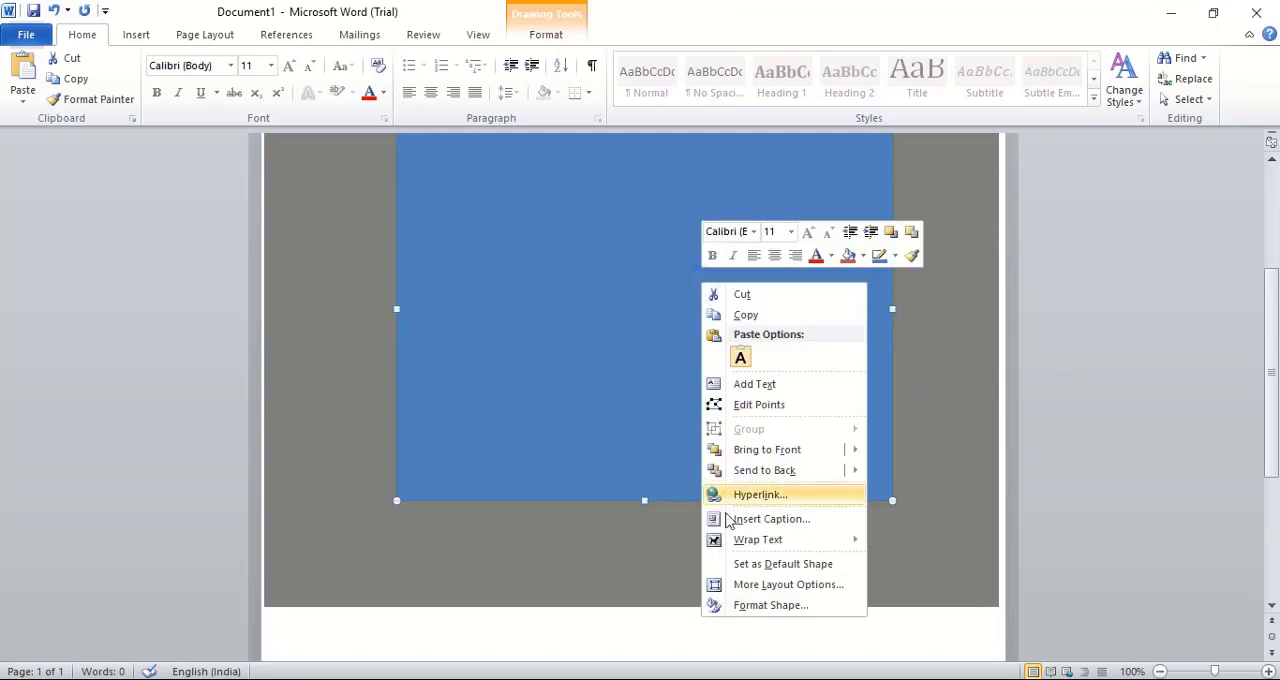
{"action": "left_click", "coordinate": [765, 605]}
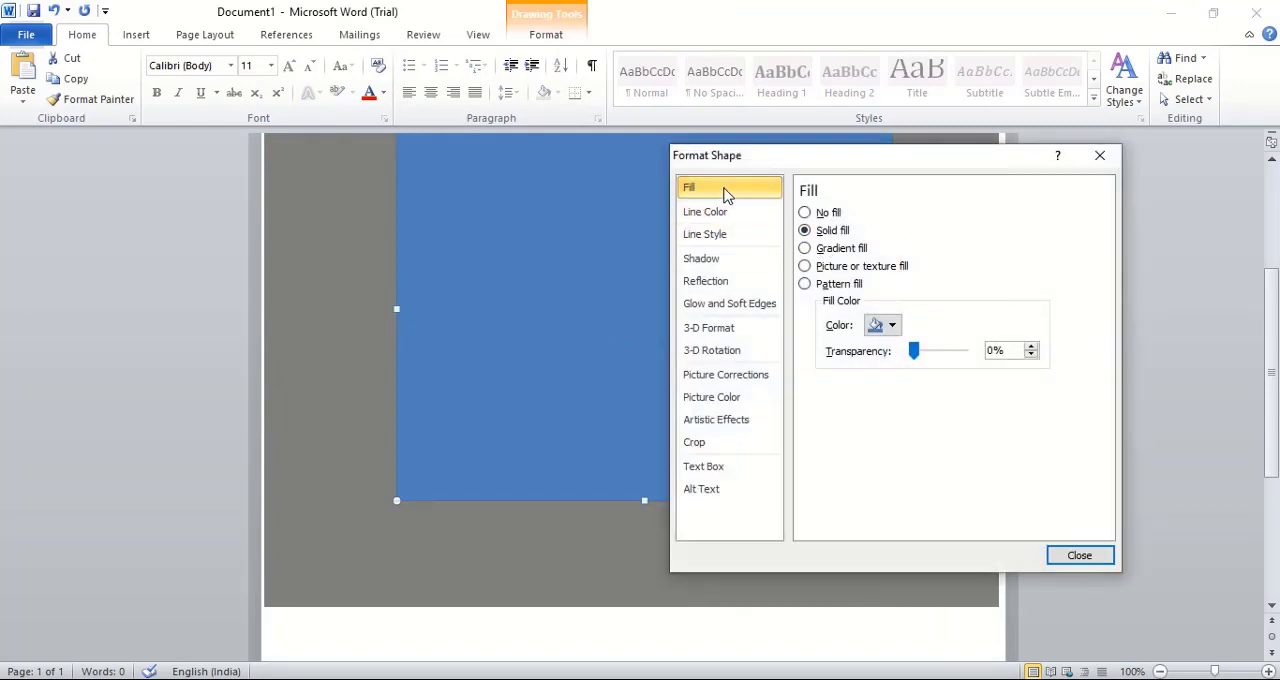
{"action": "left_click", "coordinate": [882, 325]}
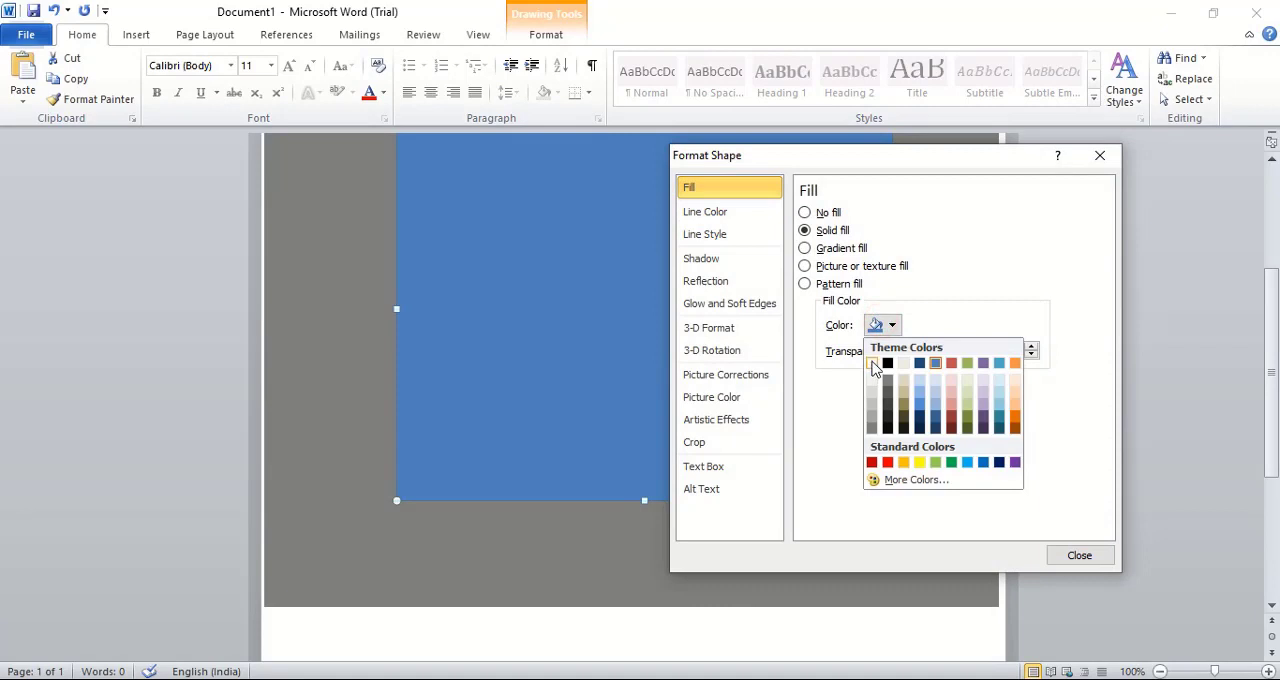
{"action": "left_click", "coordinate": [871, 363]}
{"action": "left_click", "coordinate": [1079, 552]}
{"action": "left_click", "coordinate": [526, 314]}
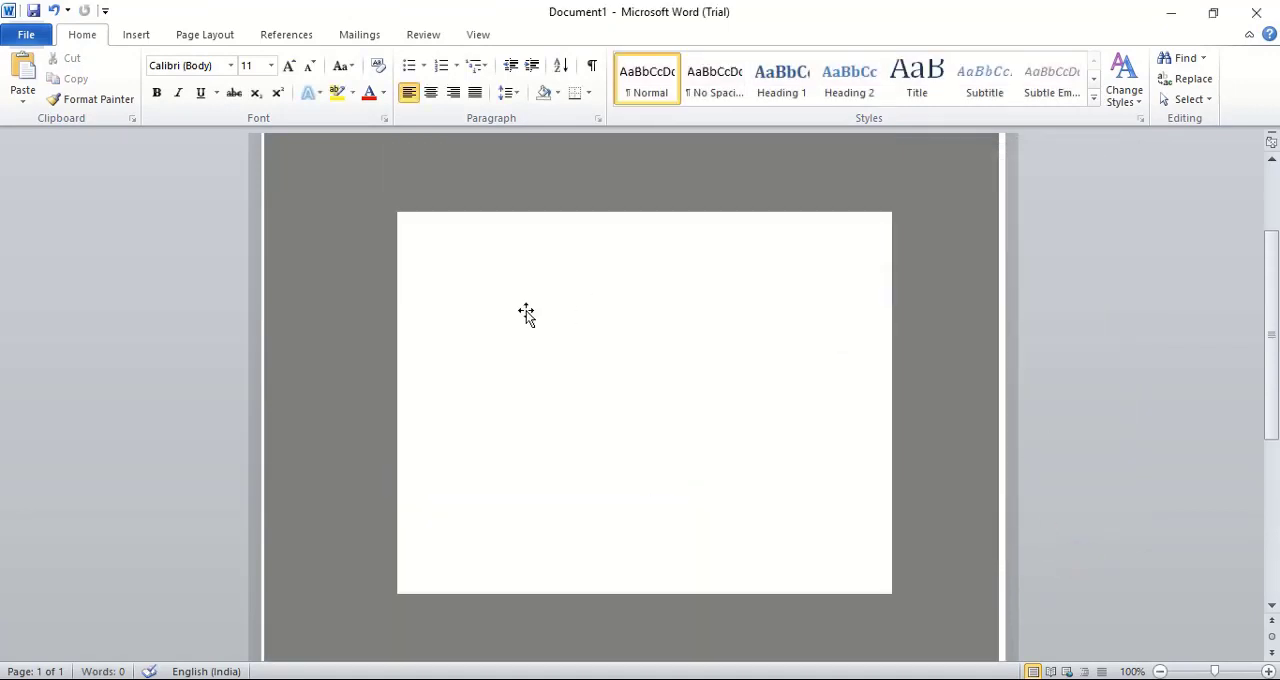
Draw a closed freeform flap about 5.52" wide and 1.48" high across the white rectangle's upper edge, pointing down at the centre
{"action": "left_click", "coordinate": [136, 34]}
{"action": "left_click", "coordinate": [280, 88]}
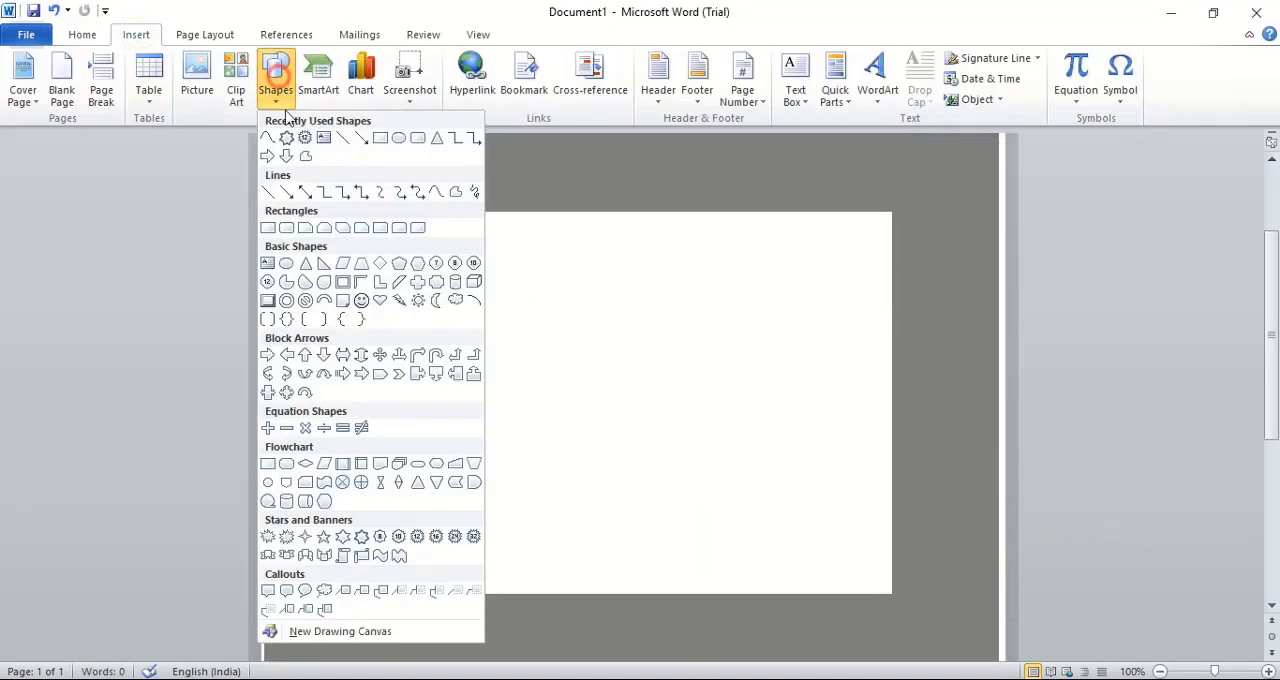
{"action": "left_click", "coordinate": [268, 138]}
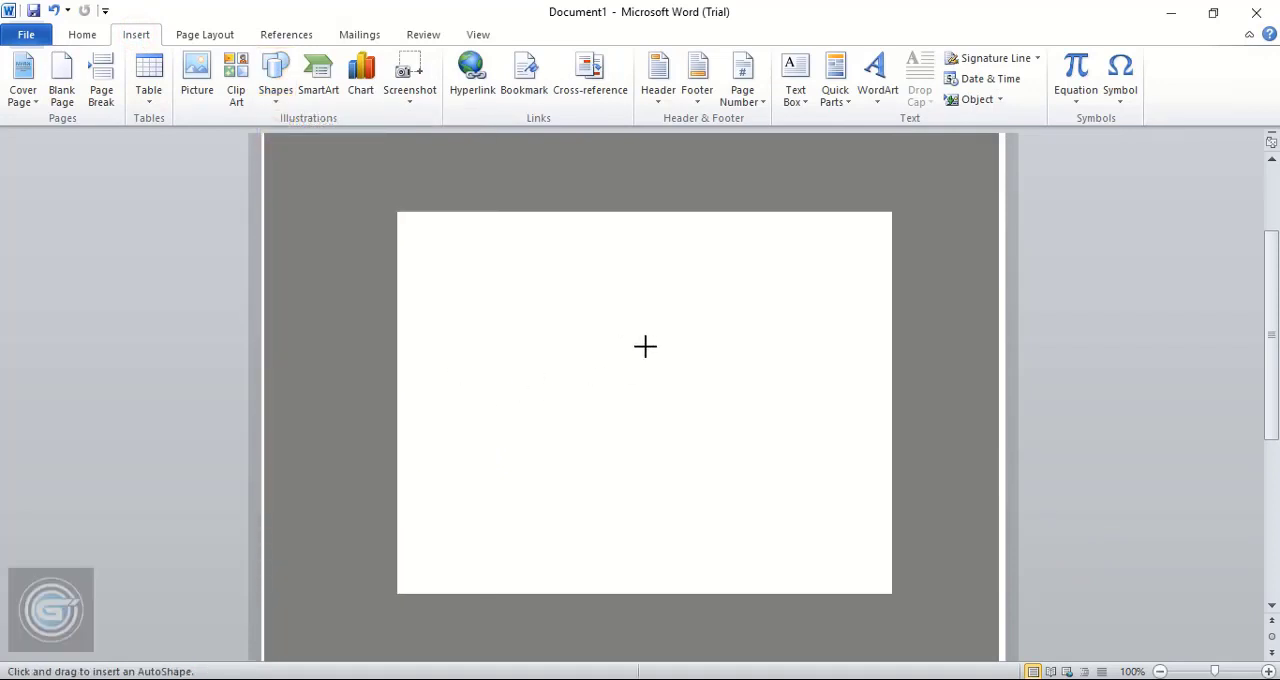
{"action": "left_click_drag", "start_coordinate": [641, 344], "coordinate": [402, 279]}
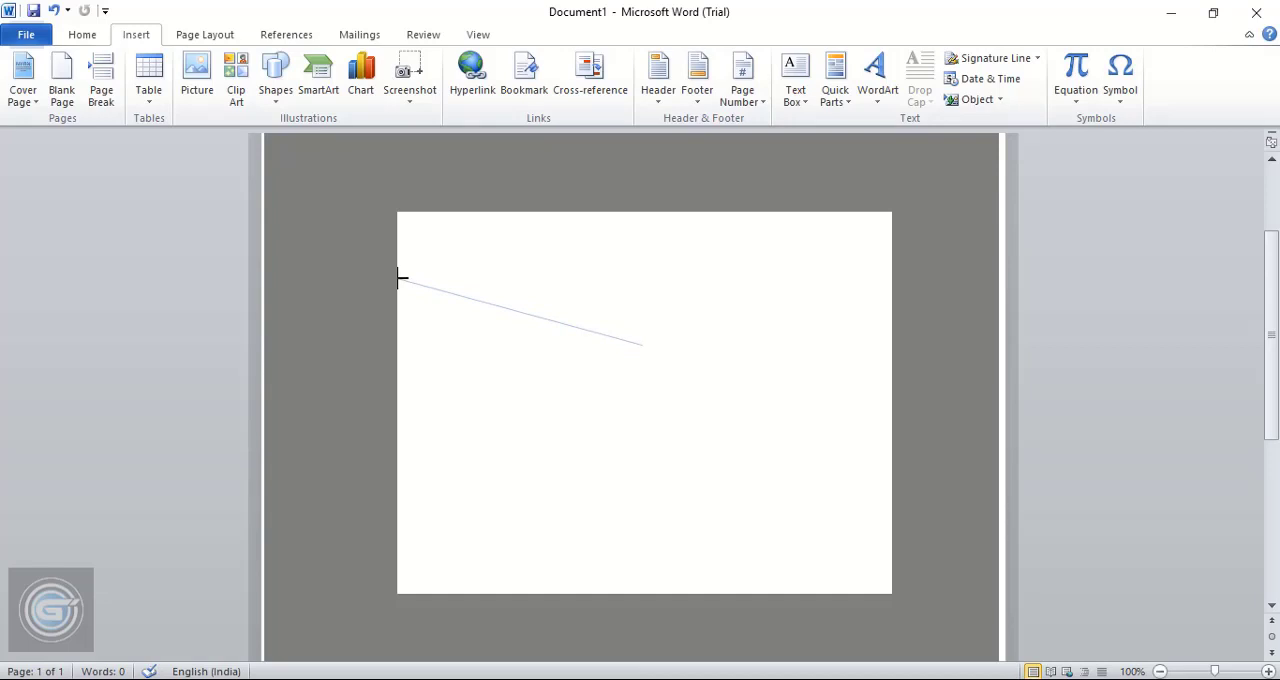
{"action": "left_click_drag", "start_coordinate": [399, 279], "coordinate": [400, 278]}
{"action": "left_click_drag", "start_coordinate": [400, 212], "coordinate": [889, 216]}
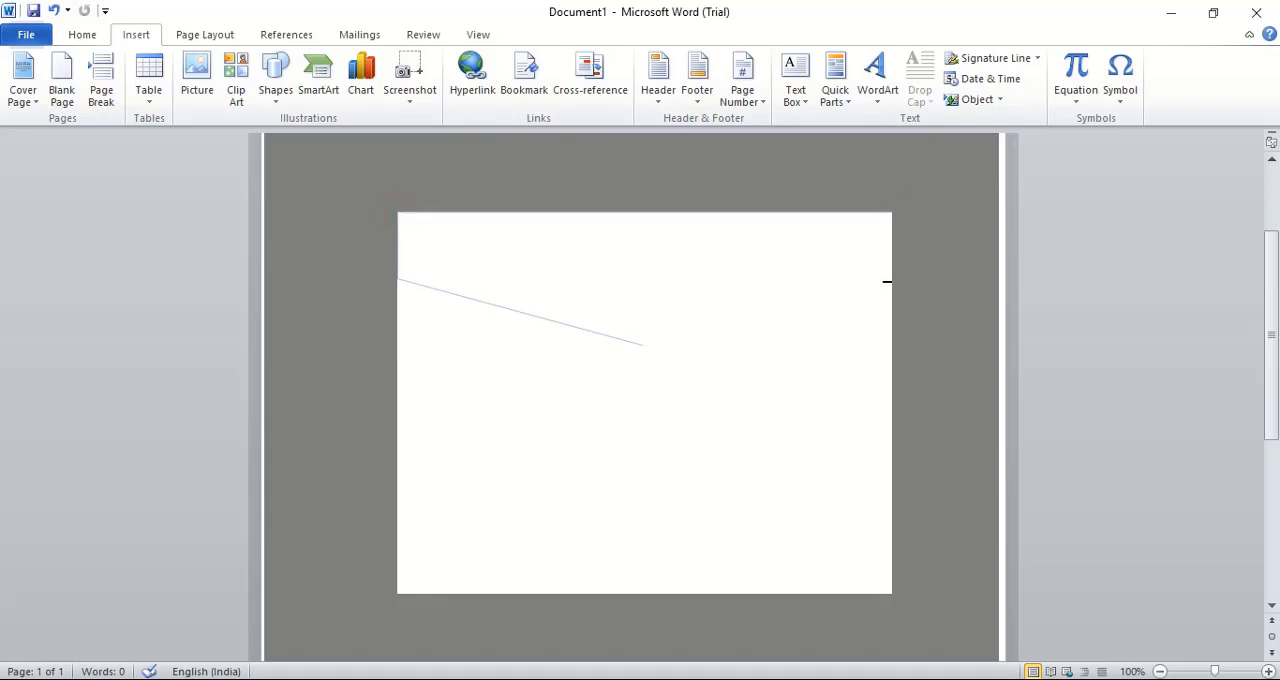
{"action": "left_click_drag", "start_coordinate": [887, 283], "coordinate": [640, 361]}
{"action": "left_click", "coordinate": [640, 344]}
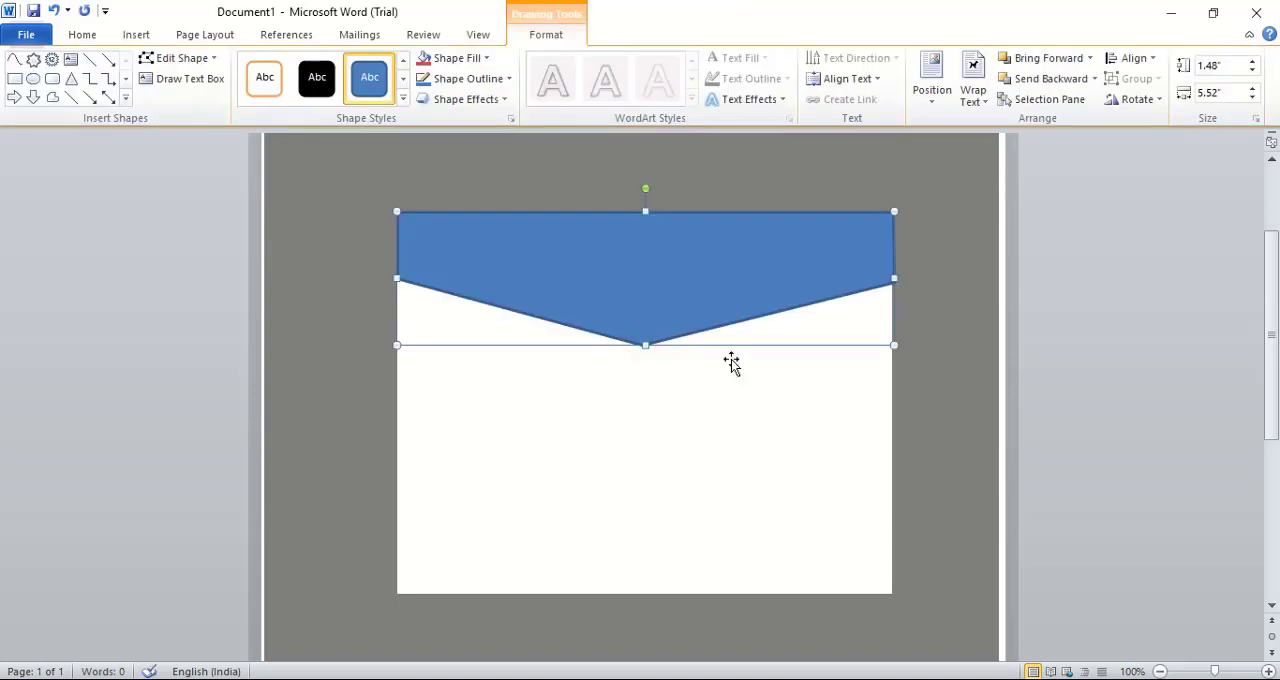
Remove the outline from the blue flap shape
{"action": "right_click", "coordinate": [682, 260]}
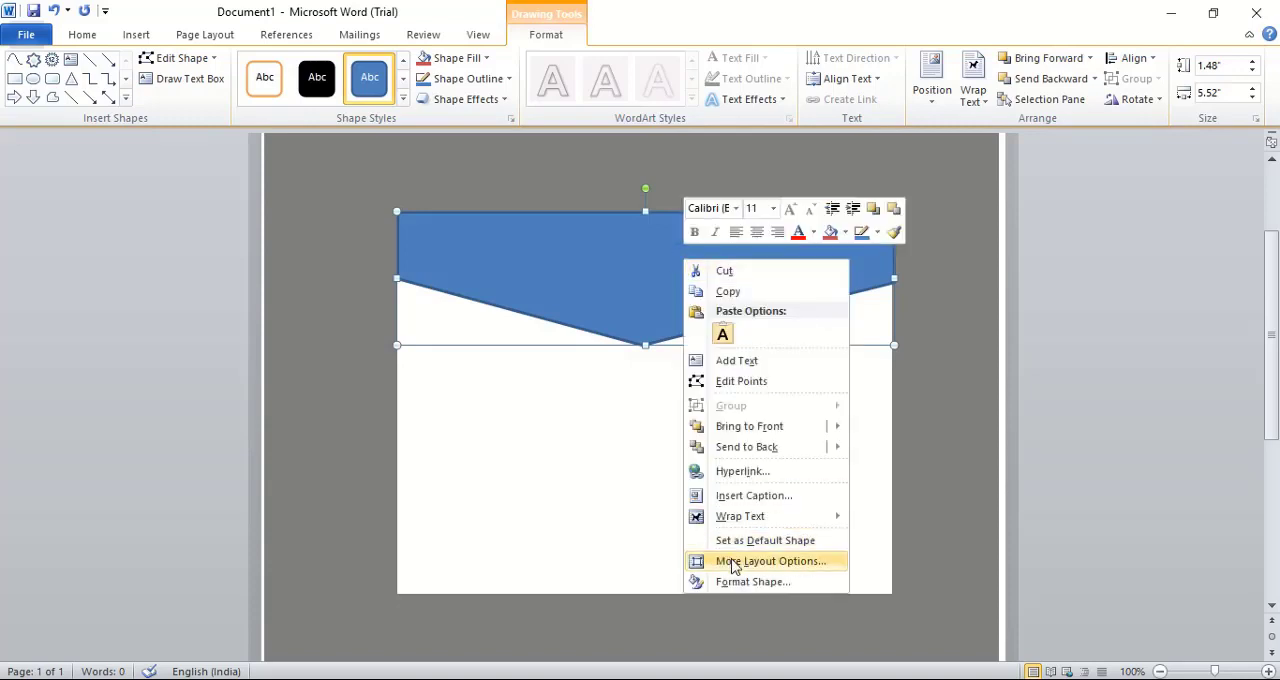
{"action": "left_click", "coordinate": [750, 581]}
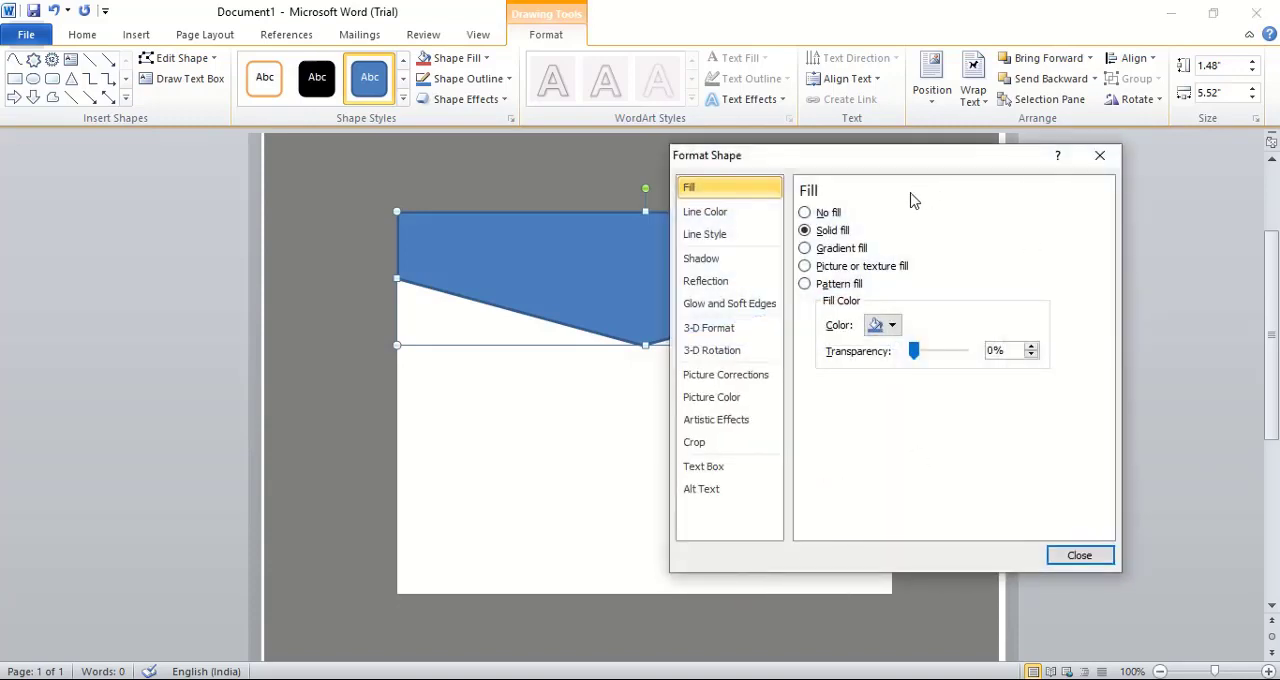
{"action": "left_click", "coordinate": [712, 211]}
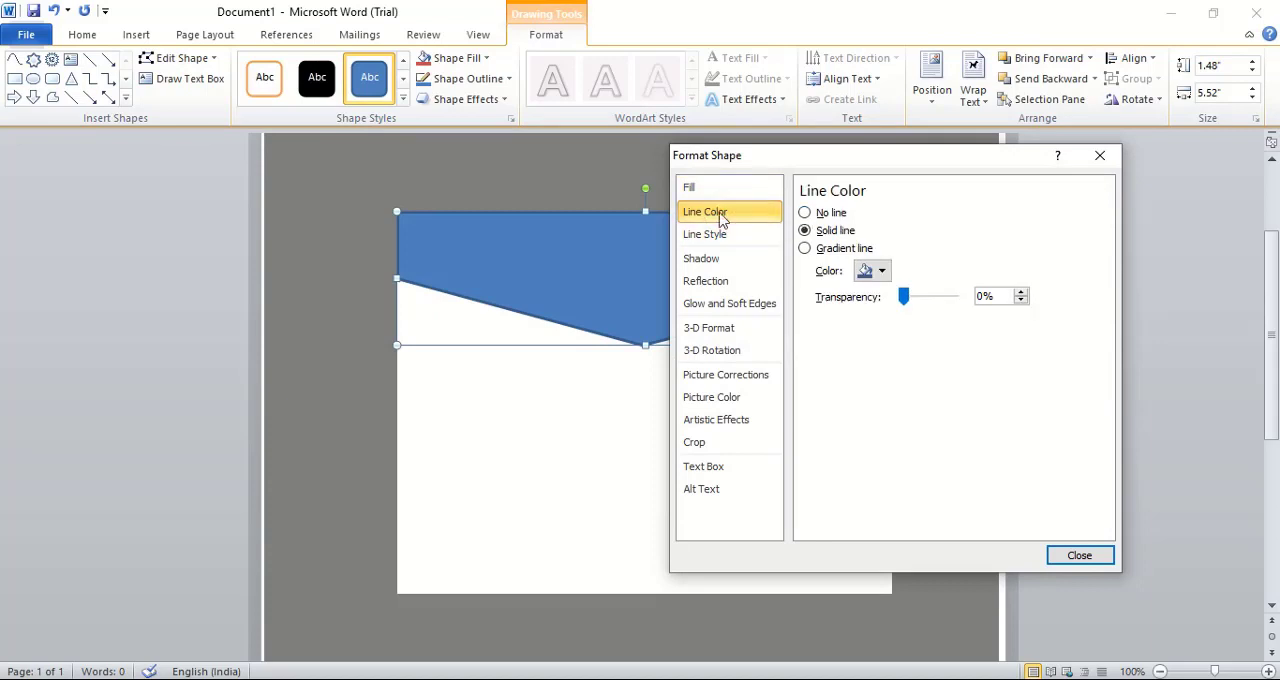
{"action": "left_click", "coordinate": [806, 213]}
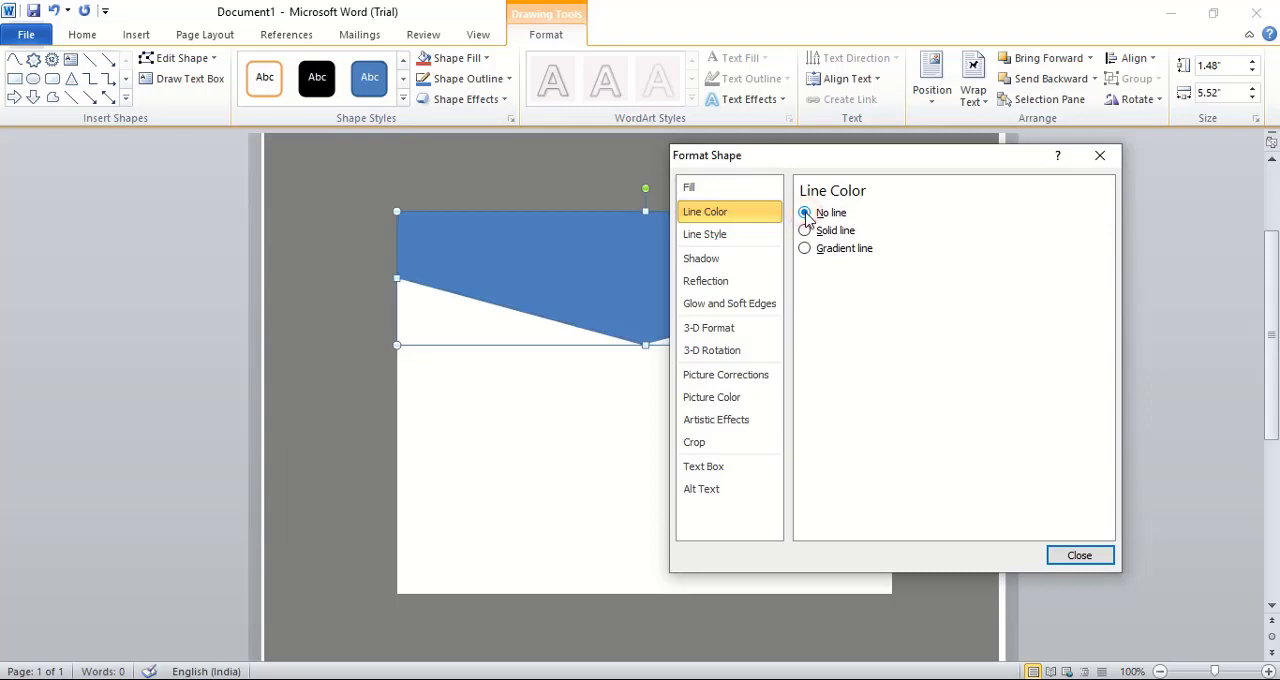
Give the flap a linear gradient fill with the first stop colored Dark Blue, Text 2
{"action": "left_click", "coordinate": [702, 187]}
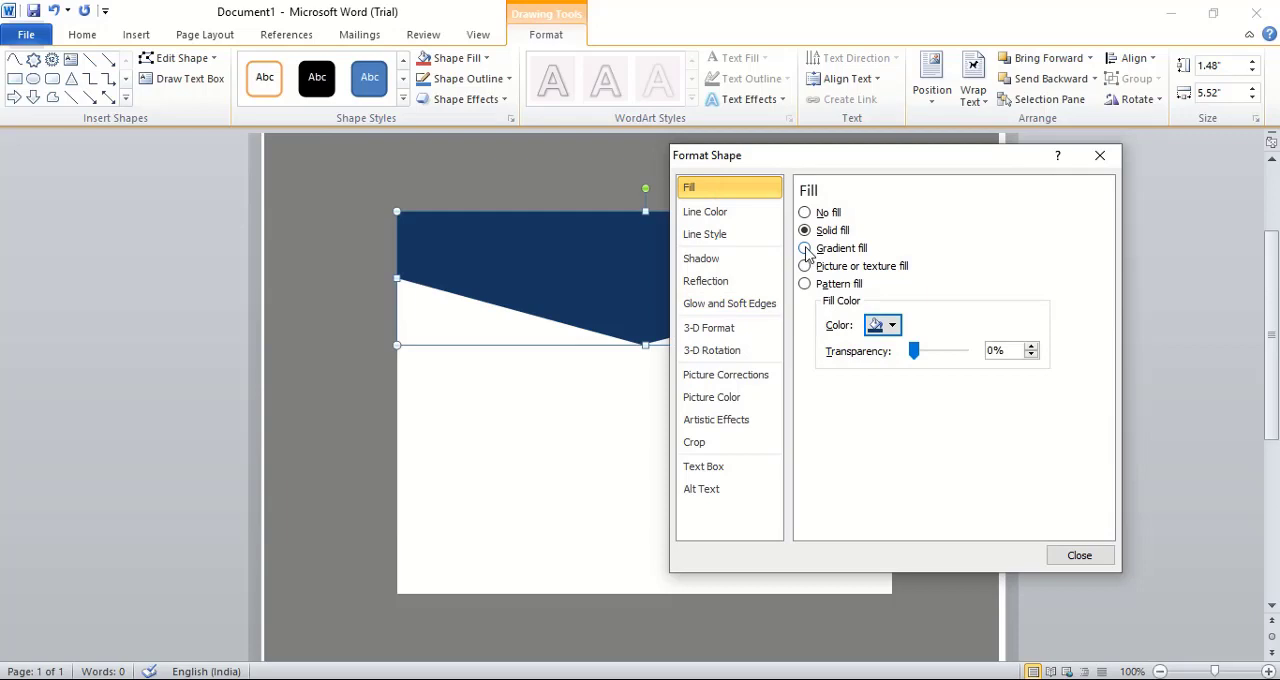
{"action": "left_click", "coordinate": [805, 249]}
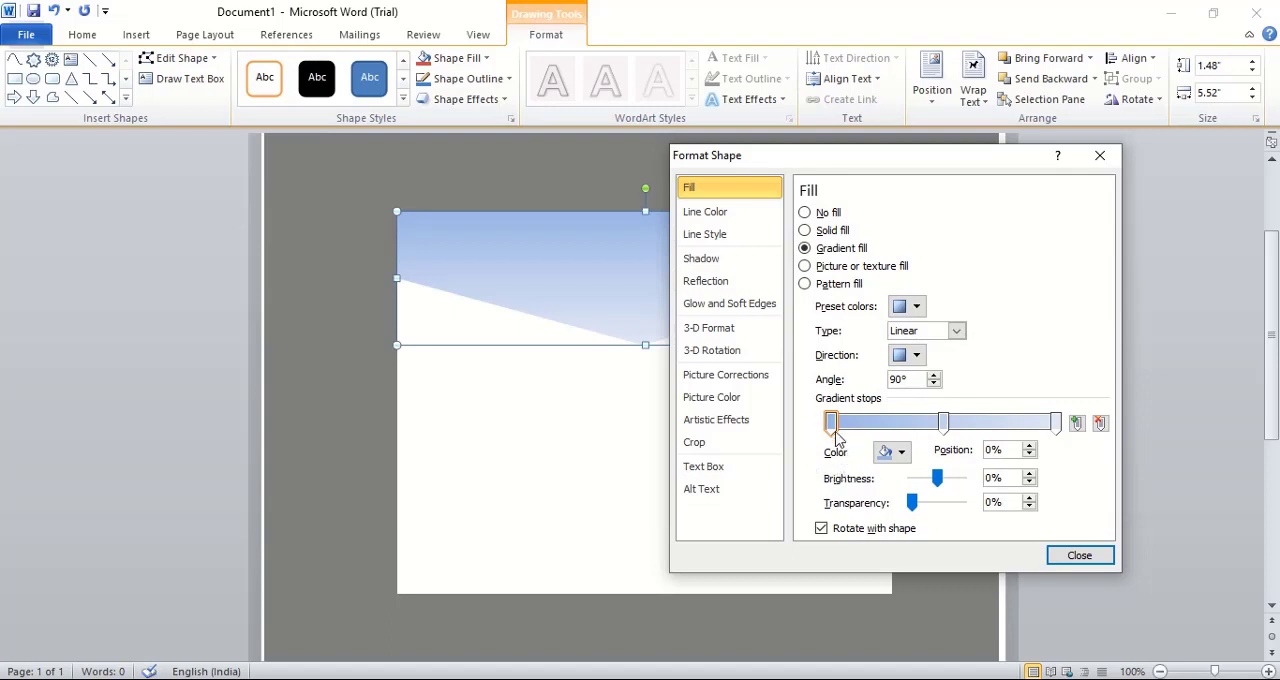
{"action": "left_click", "coordinate": [900, 453]}
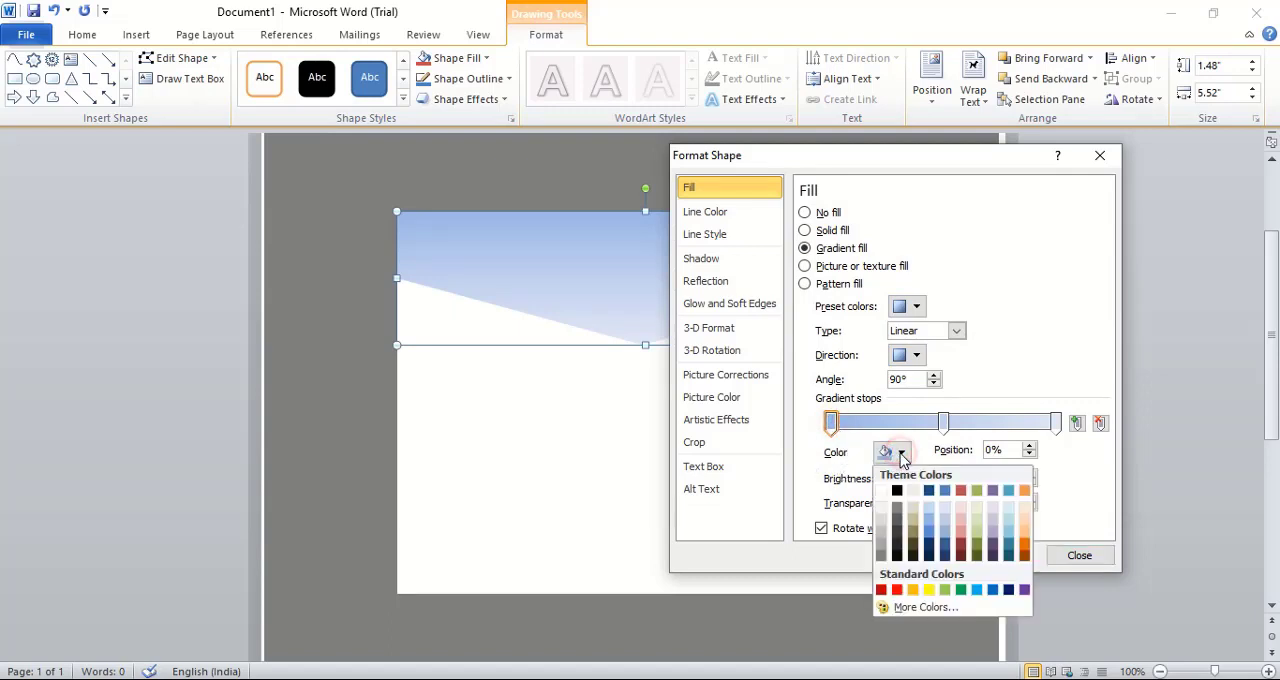
{"action": "left_click", "coordinate": [931, 493]}
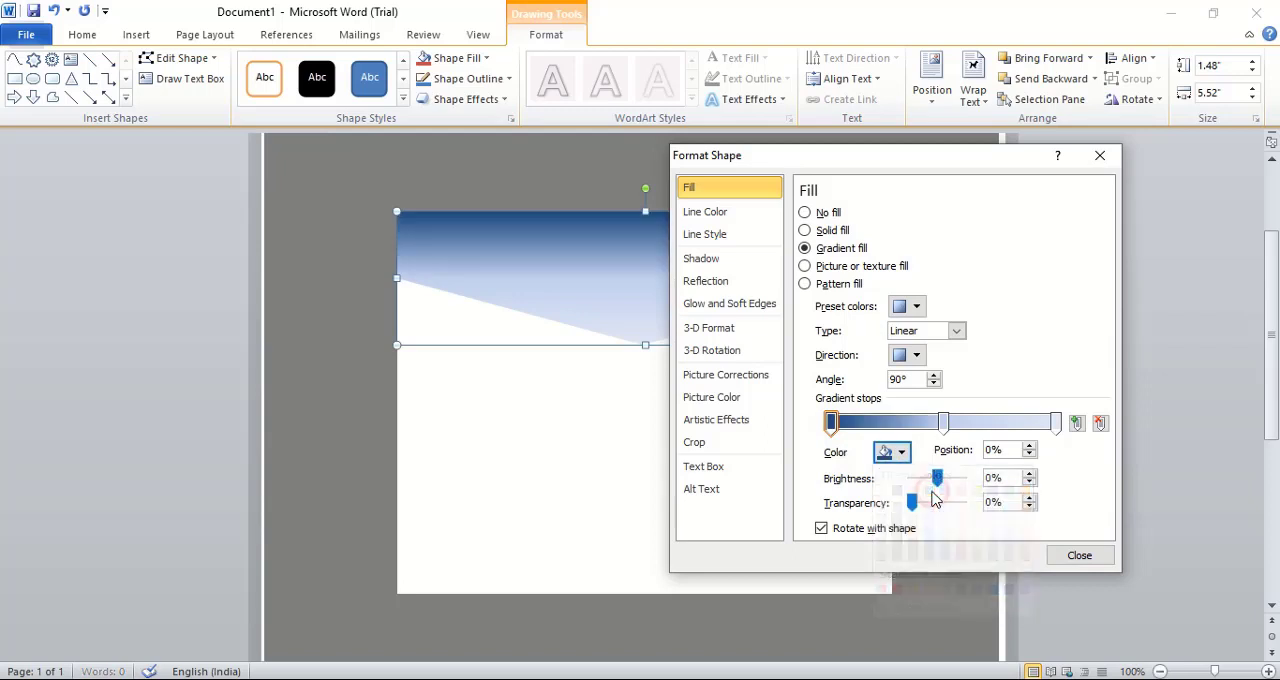
Color the flap gradient's end stop Dark Blue, Text 2, Darker 25% and its middle stop Dark Blue, Text 2, Darker 50%
{"action": "left_click", "coordinate": [1056, 423]}
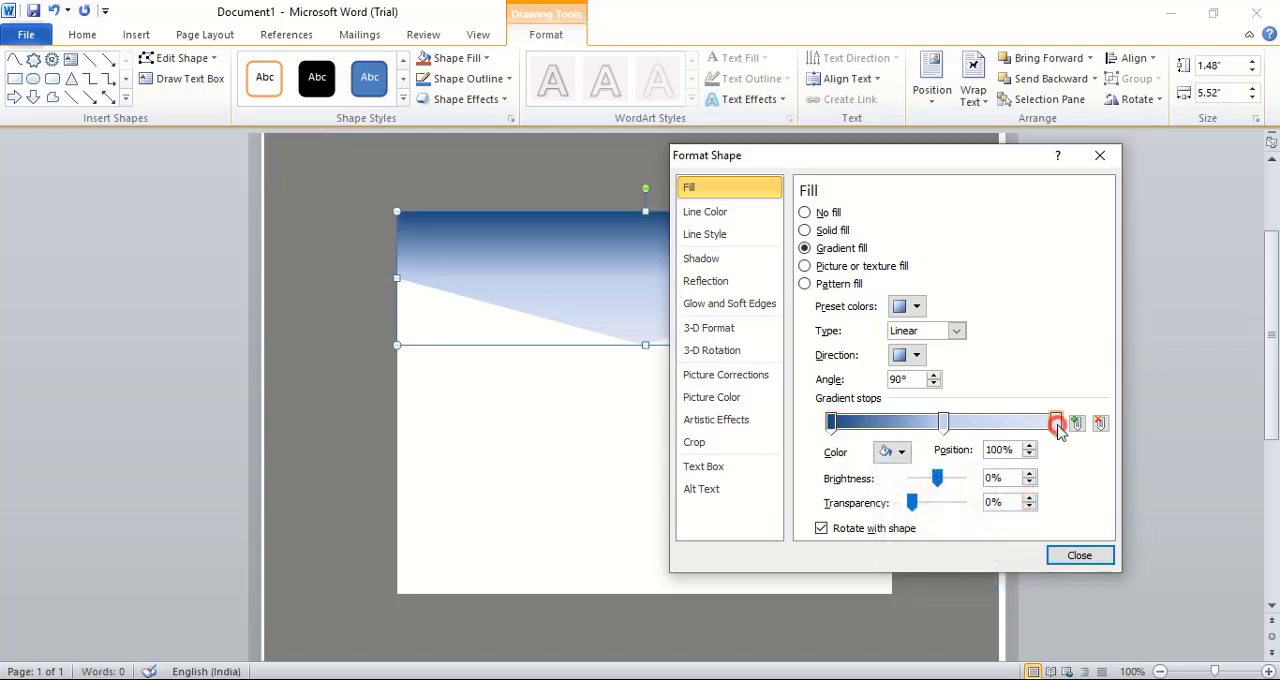
{"action": "left_click", "coordinate": [903, 453]}
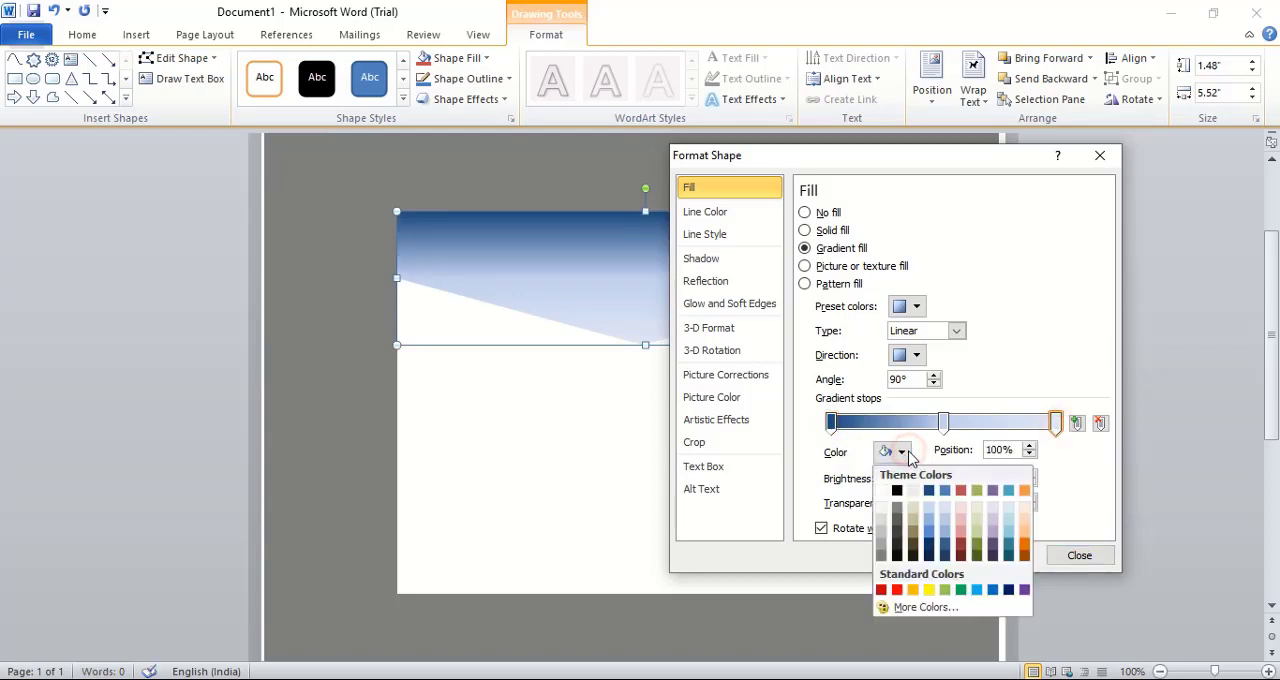
{"action": "left_click", "coordinate": [929, 544]}
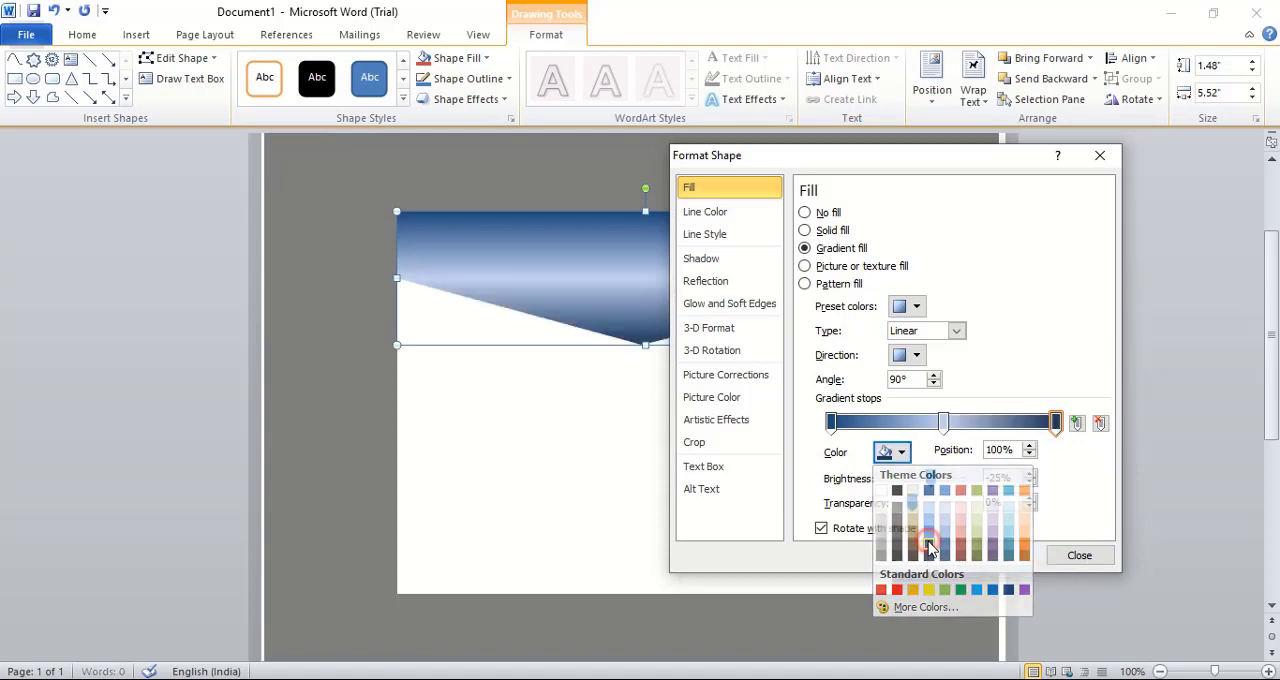
{"action": "left_click", "coordinate": [943, 422]}
{"action": "left_click", "coordinate": [903, 453]}
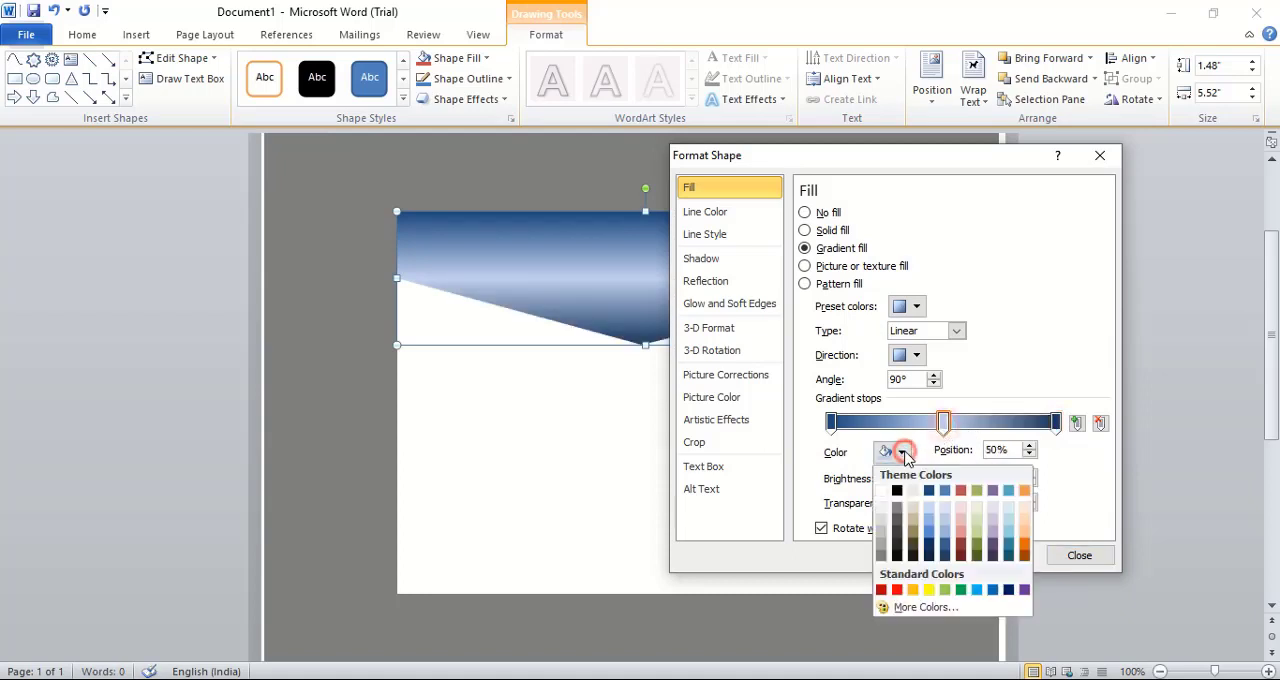
{"action": "left_click", "coordinate": [929, 556]}
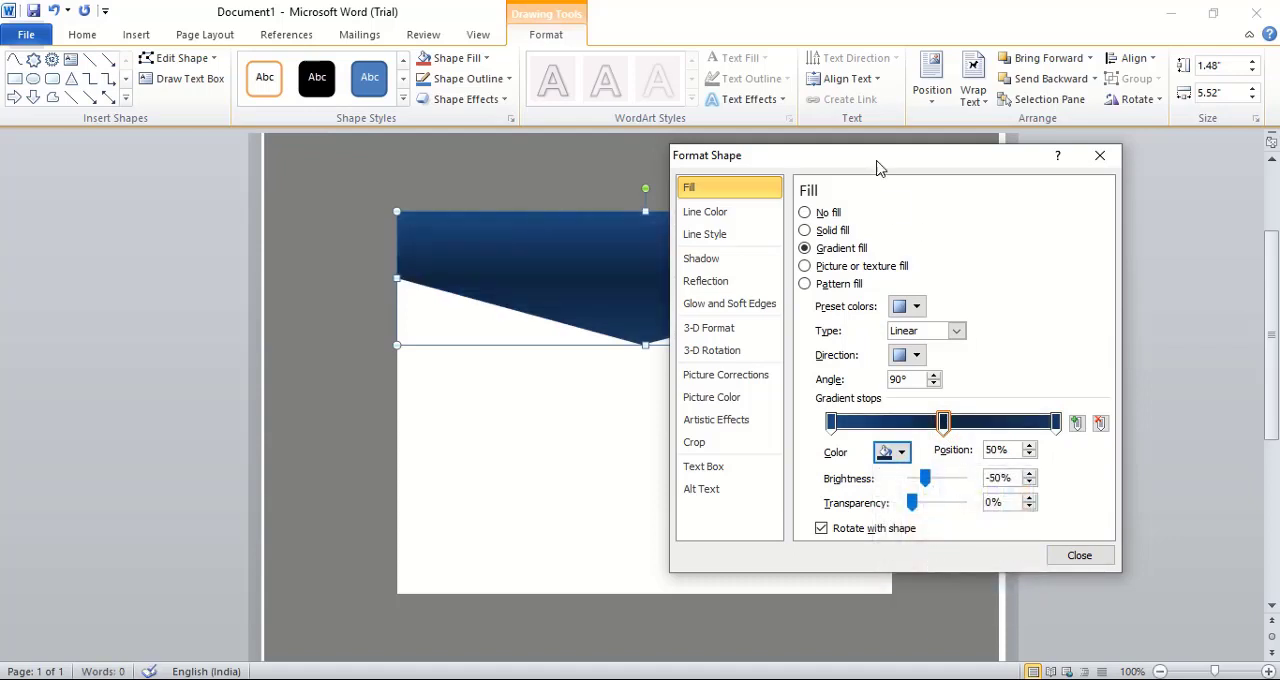
Reposition the flap's gradient stops, putting the Darker 50% stop at the start and the plain Dark Blue stop at 45%
{"action": "left_click_drag", "start_coordinate": [874, 155], "coordinate": [1054, 198]}
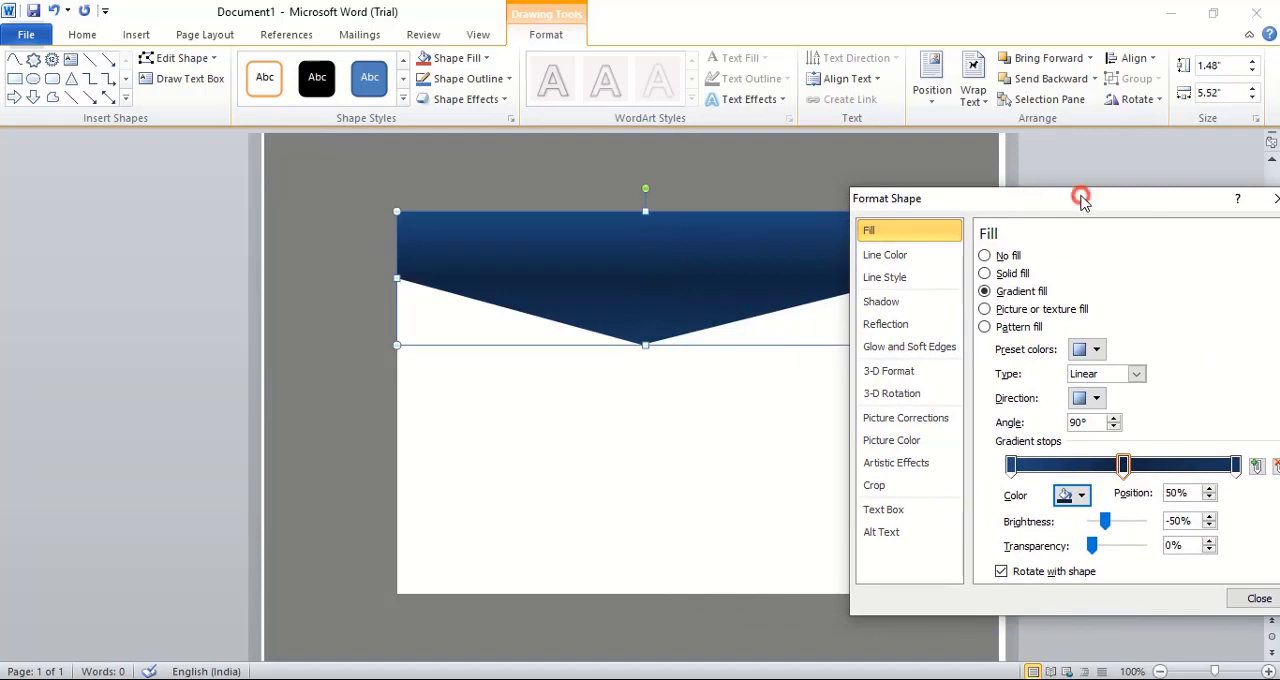
{"action": "left_click_drag", "start_coordinate": [1080, 199], "coordinate": [1020, 199]}
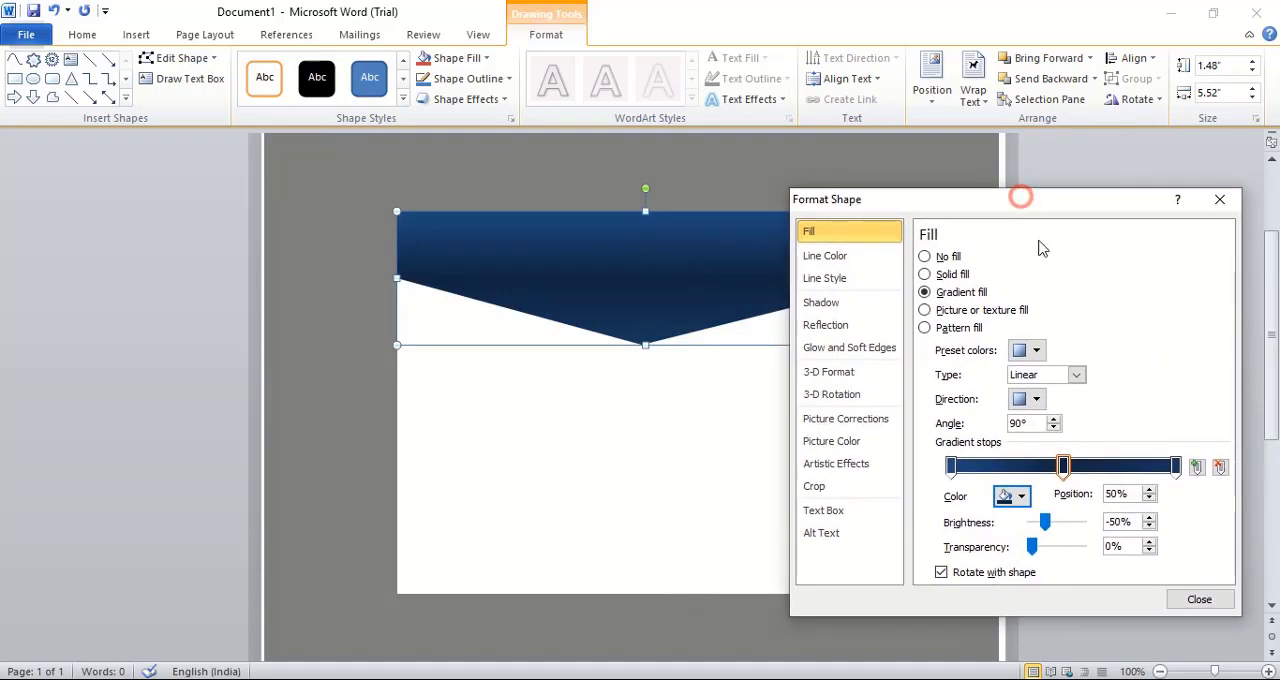
{"action": "left_click", "coordinate": [1061, 466]}
{"action": "left_click_drag", "start_coordinate": [1061, 466], "coordinate": [950, 467]}
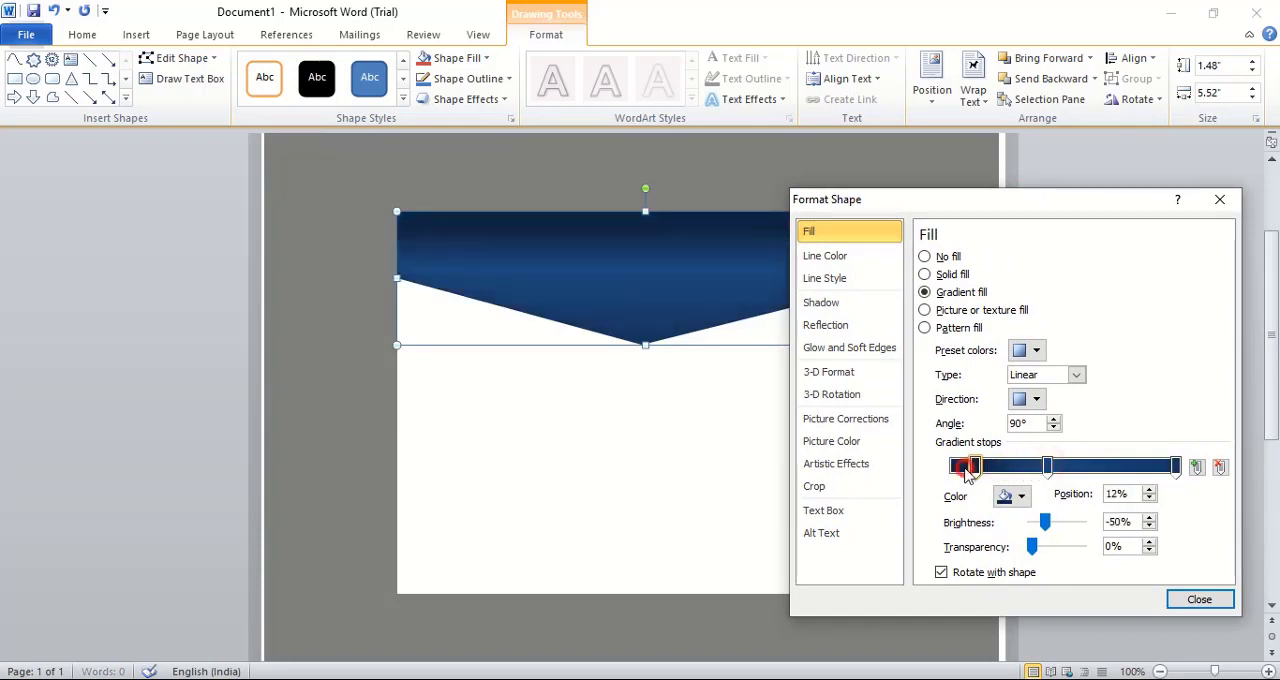
{"action": "left_click_drag", "start_coordinate": [1050, 468], "coordinate": [1055, 468]}
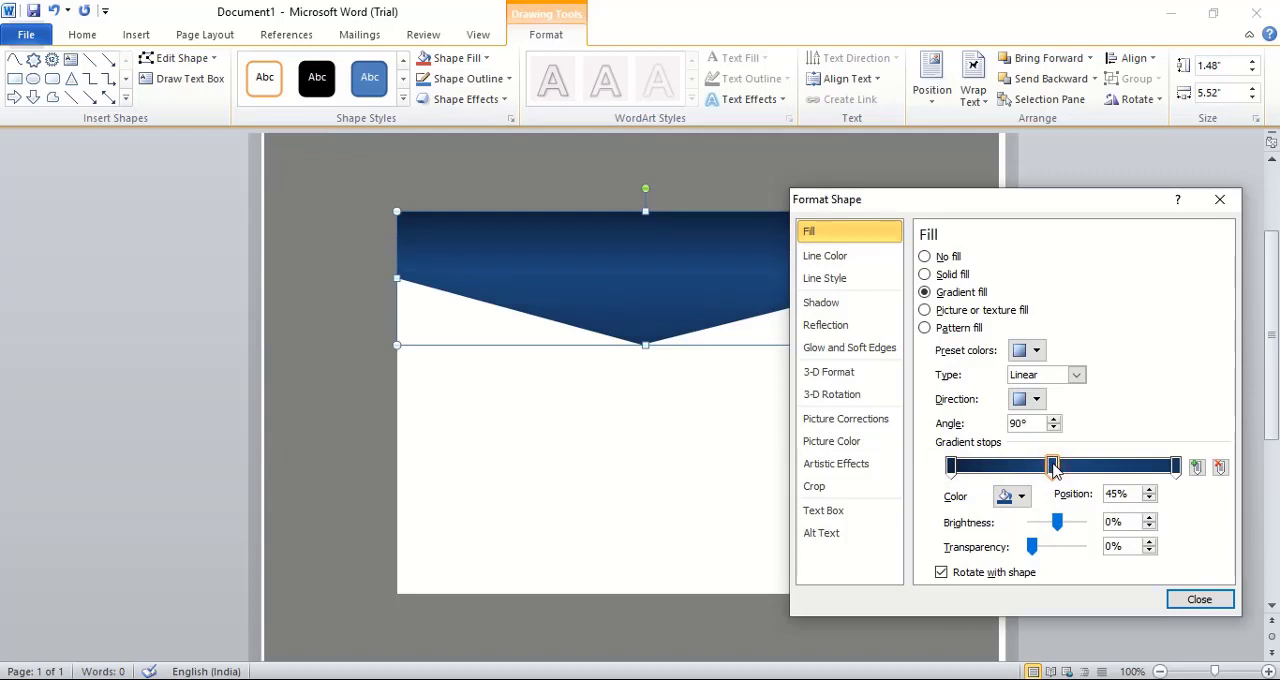
{"action": "left_click", "coordinate": [1197, 600]}
Draw a thin V-shaped freeform band about 5.54" wide and 0.89" high along the flap's lower edge
{"action": "left_click", "coordinate": [936, 336]}
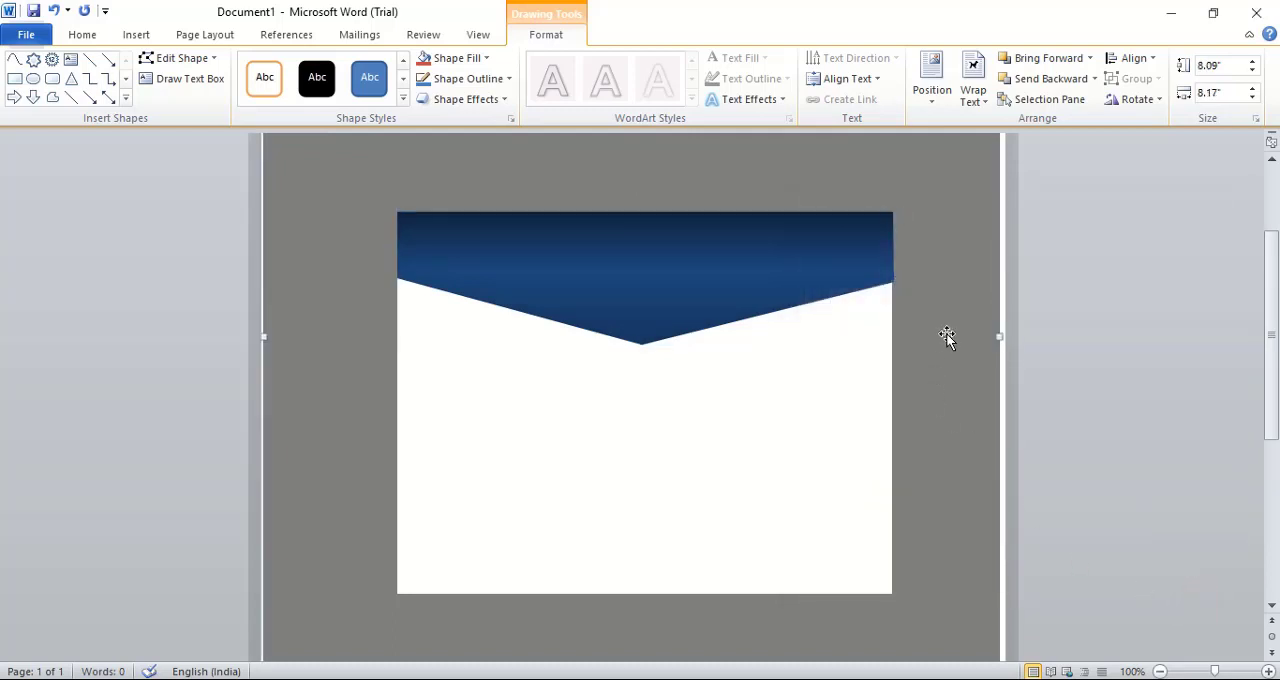
{"action": "left_click", "coordinate": [15, 62]}
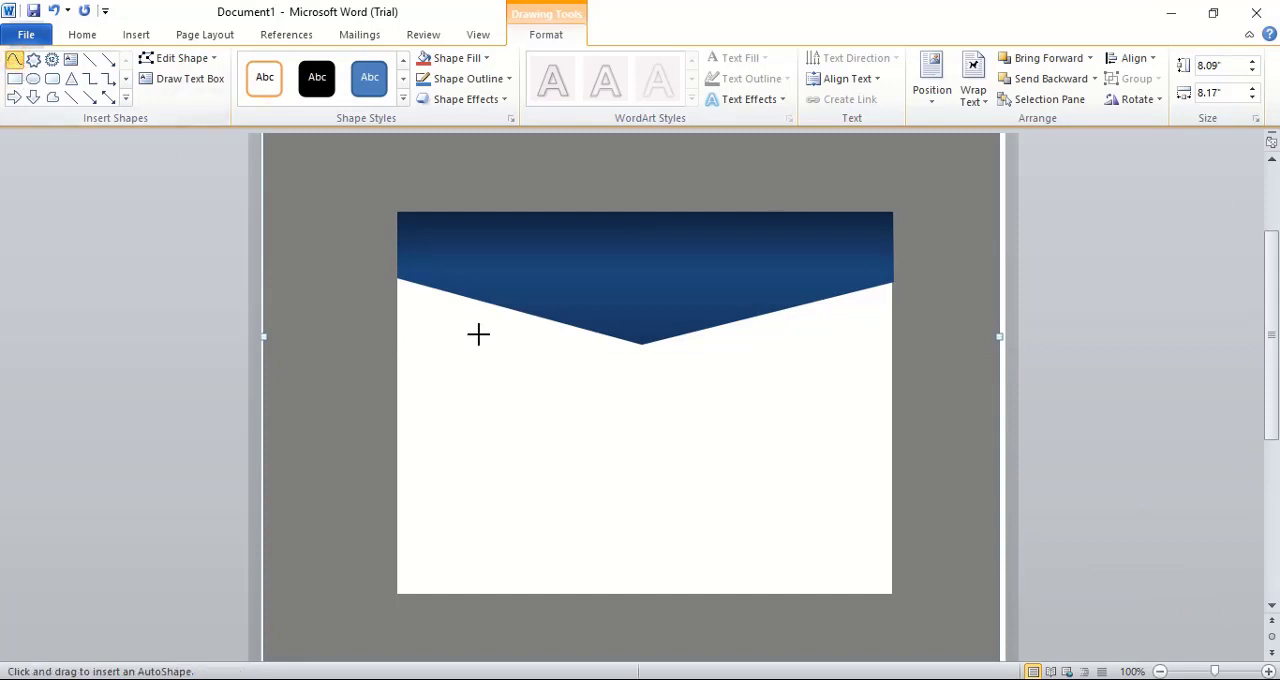
{"action": "left_click", "coordinate": [396, 265]}
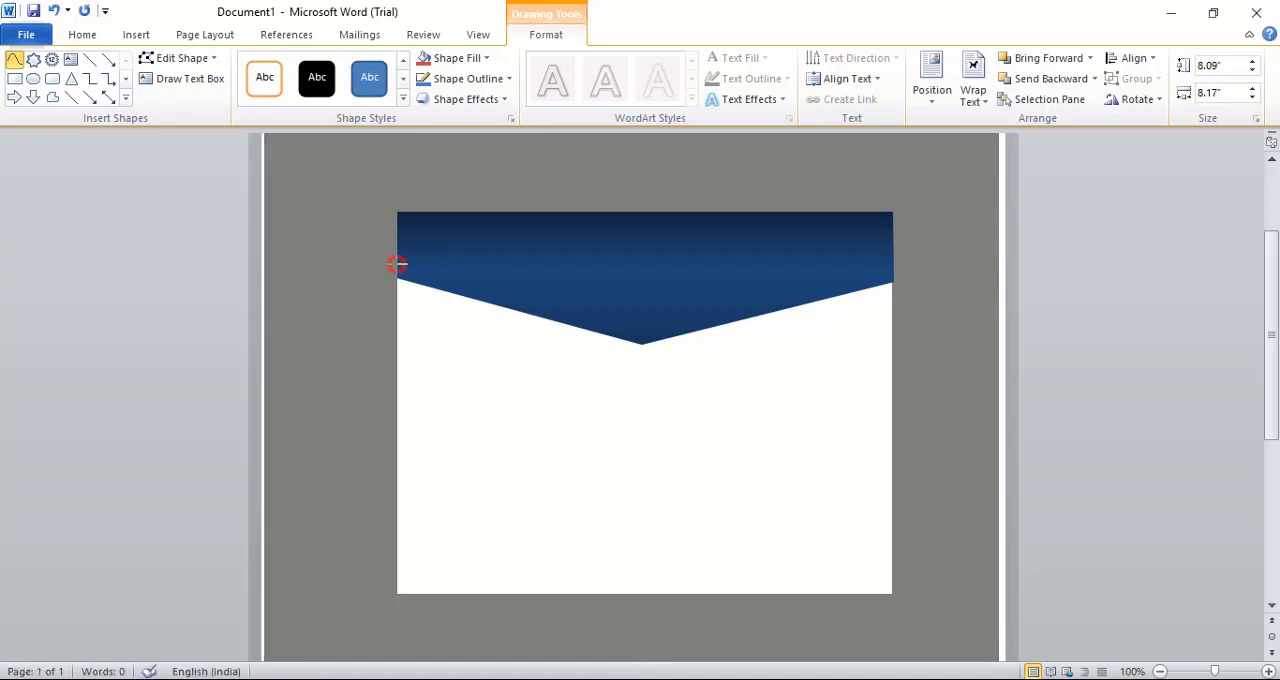
{"action": "left_click", "coordinate": [641, 340]}
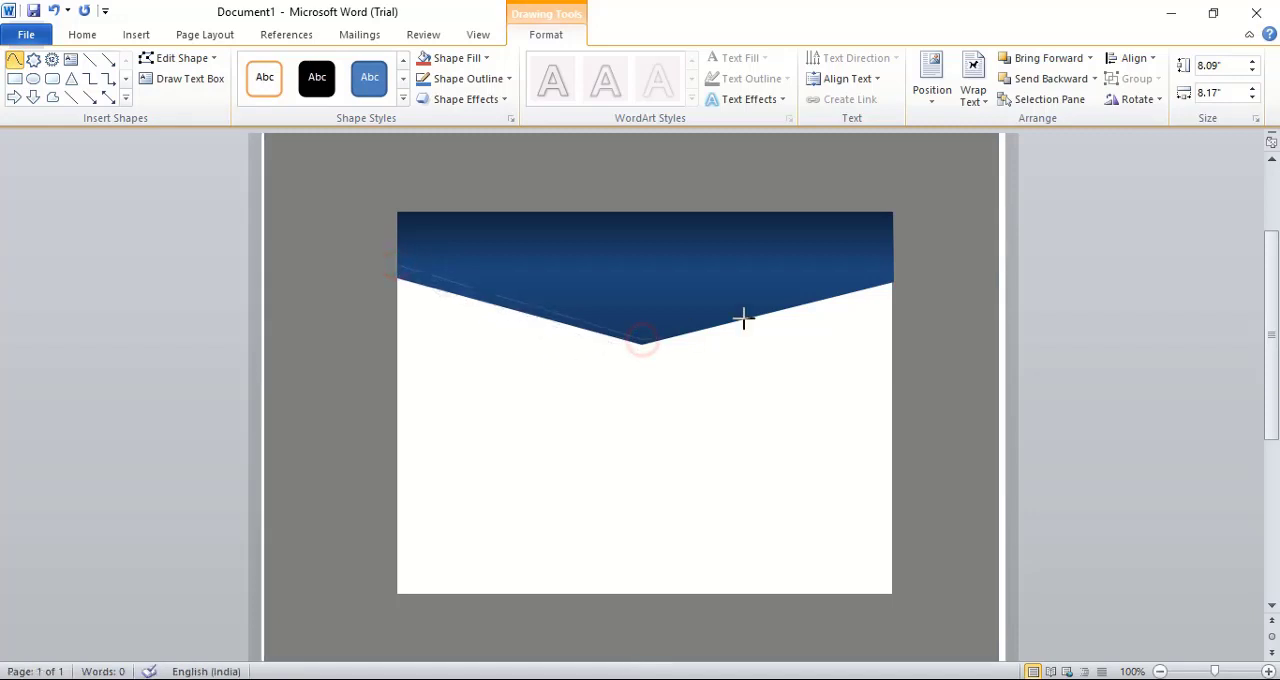
{"action": "left_click", "coordinate": [893, 282]}
{"action": "left_click", "coordinate": [643, 342]}
{"action": "left_click", "coordinate": [398, 272]}
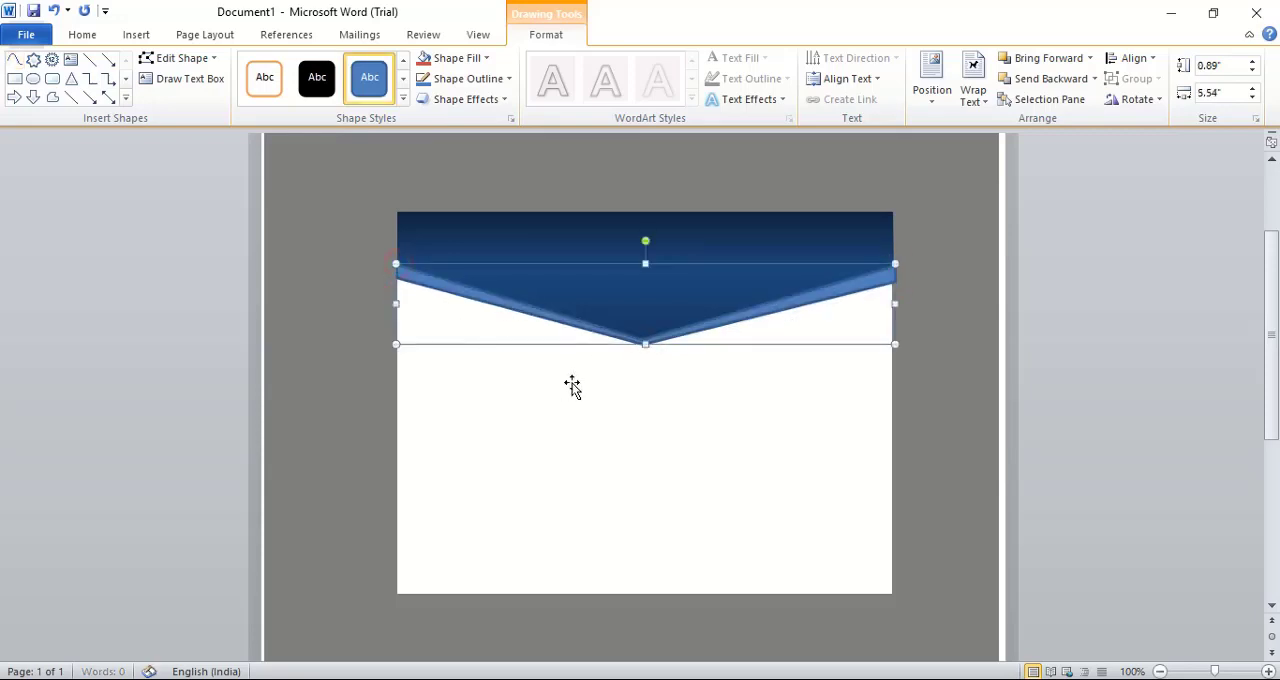
Fill the V-shaped band with solid Dark Blue, Text 2, Darker 50% and remove its outline
{"action": "right_click", "coordinate": [698, 333]}
{"action": "left_click", "coordinate": [768, 652]}
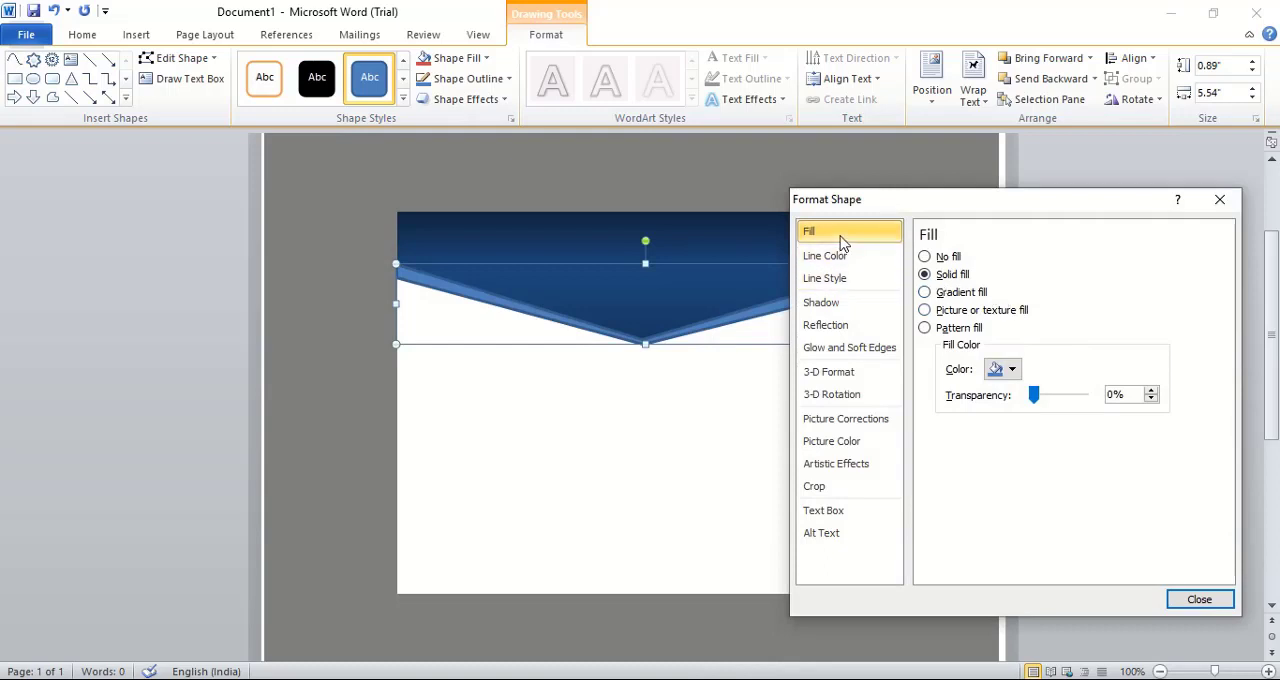
{"action": "left_click", "coordinate": [997, 370]}
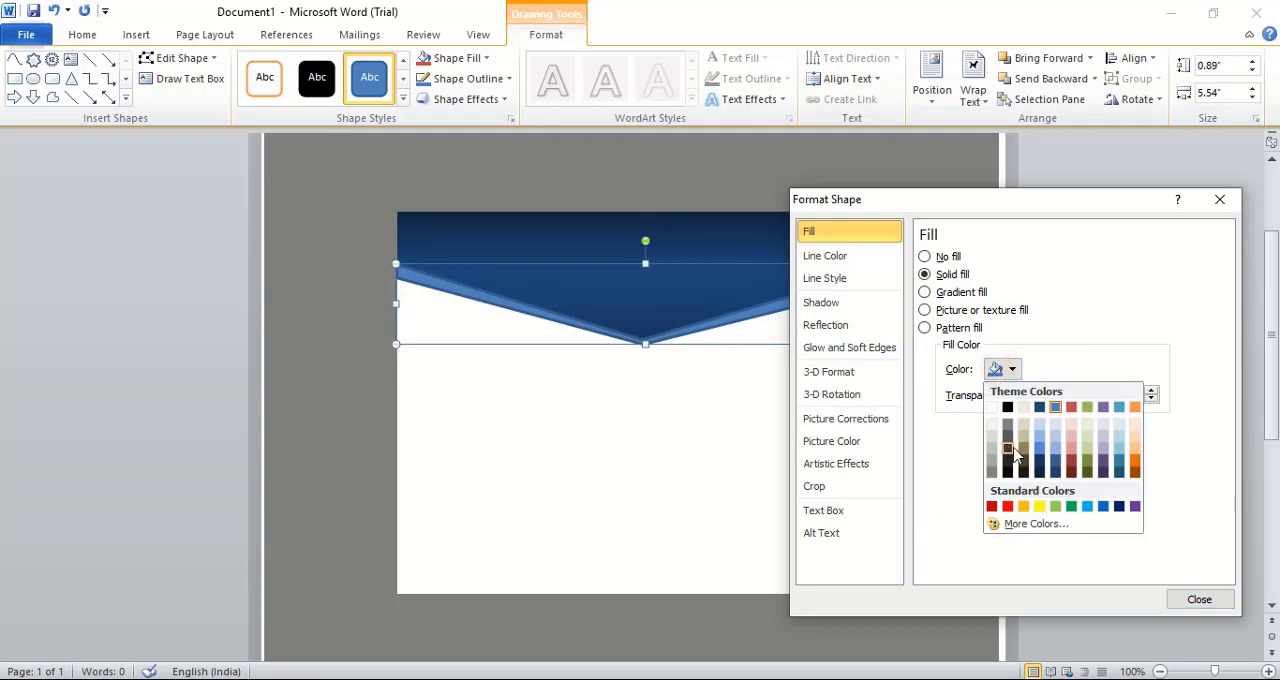
{"action": "left_click", "coordinate": [1040, 476]}
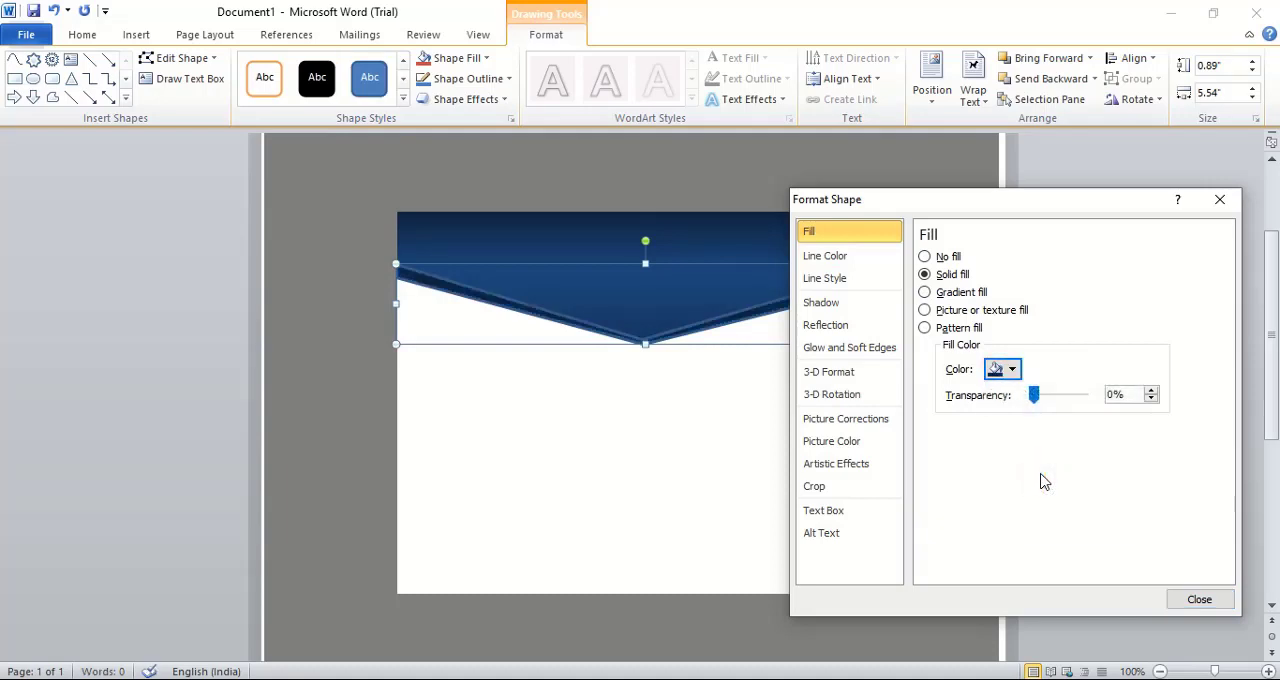
{"action": "left_click", "coordinate": [848, 258]}
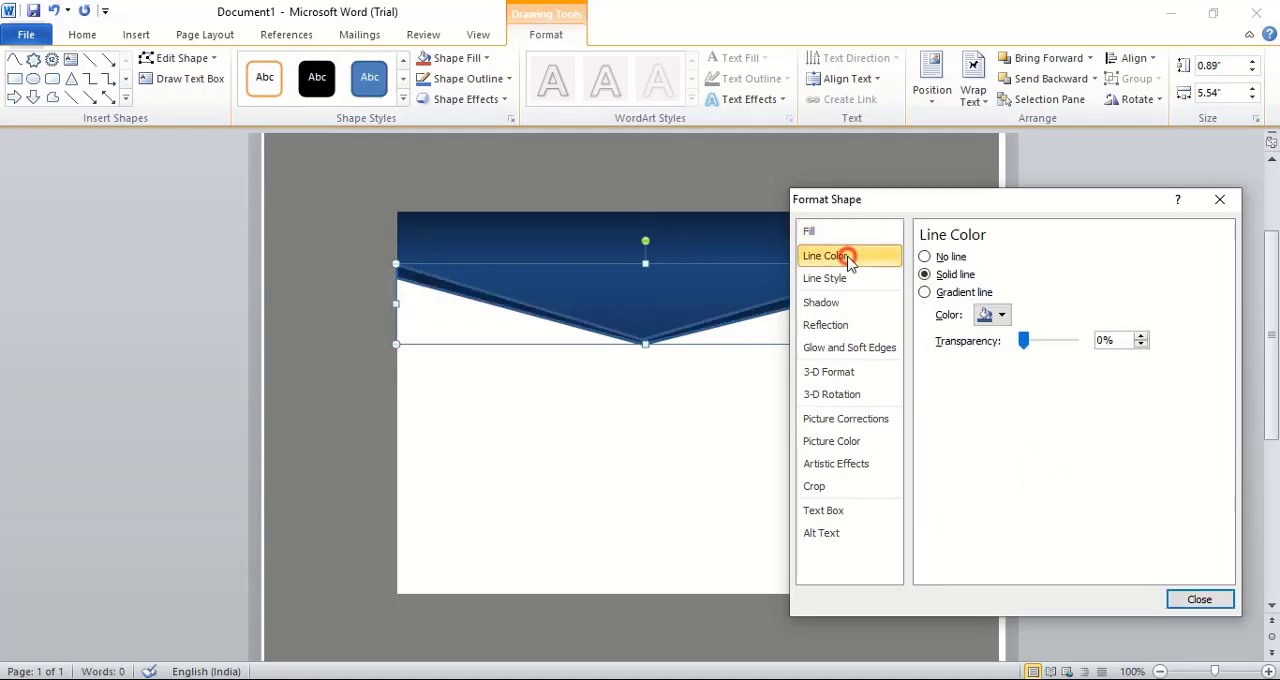
{"action": "left_click", "coordinate": [925, 257]}
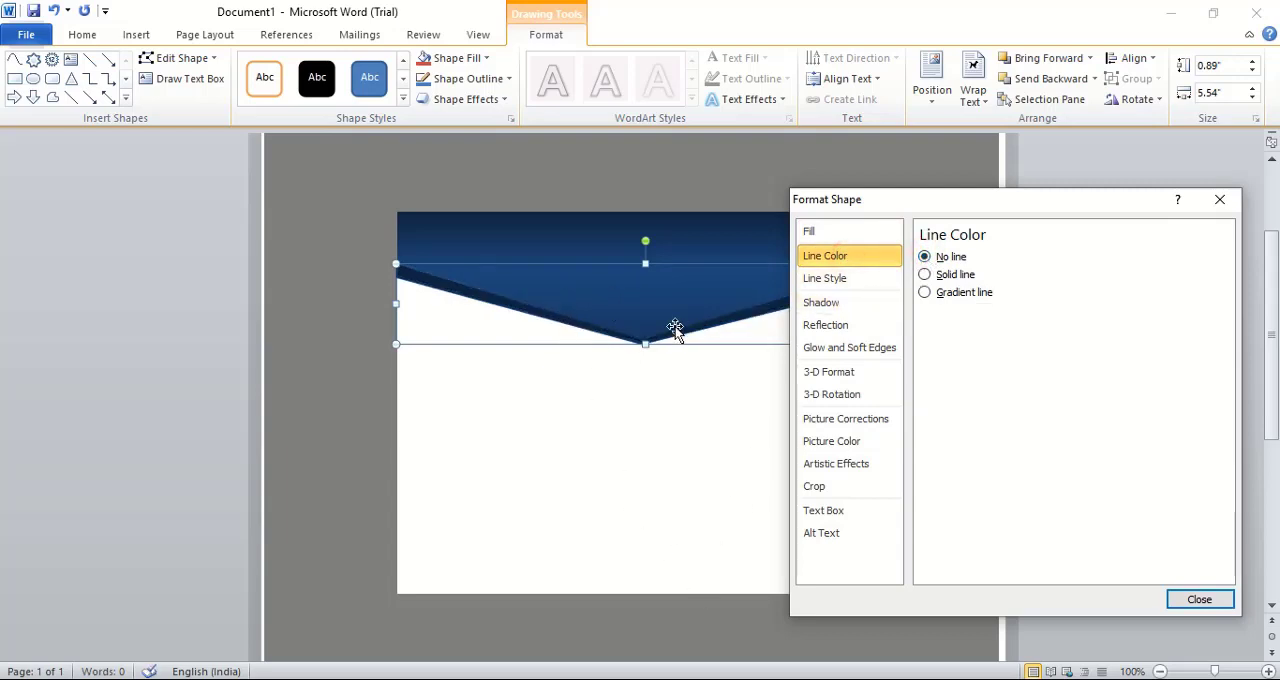
Make the dark blue V-shaped band's fill partly transparent so it blends with the flap
{"action": "left_click", "coordinate": [842, 240]}
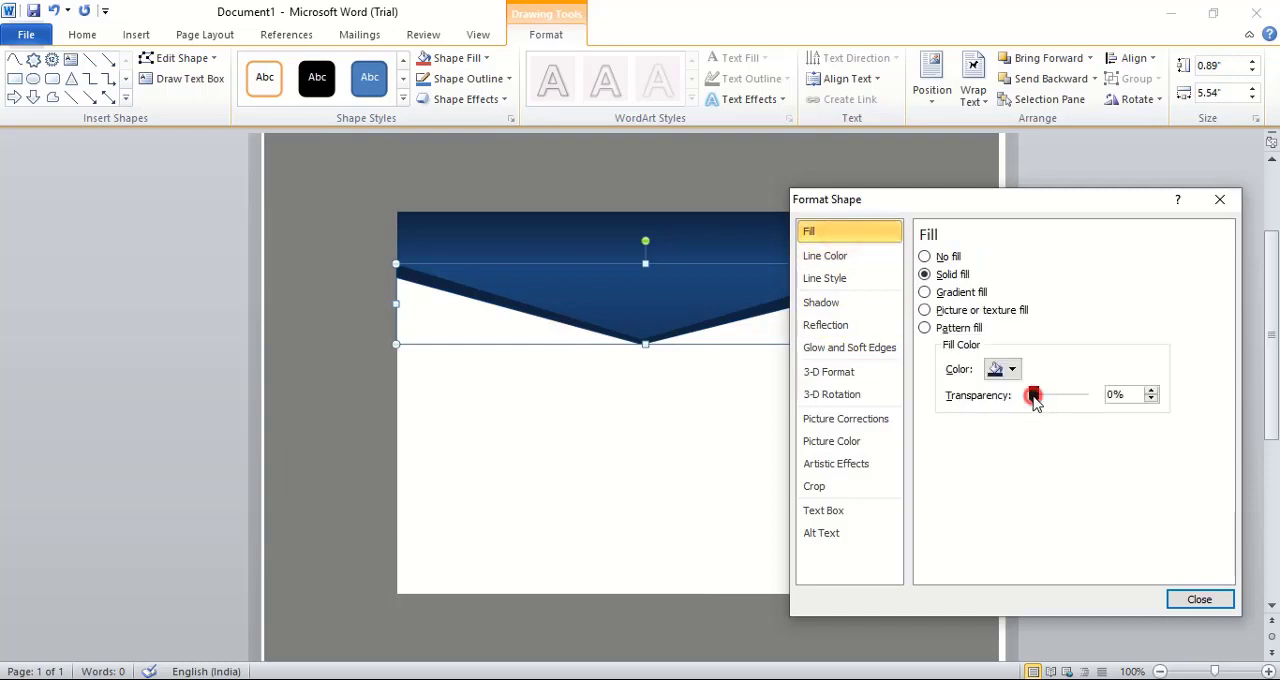
{"action": "left_click_drag", "start_coordinate": [1034, 397], "coordinate": [1063, 397]}
{"action": "left_click", "coordinate": [1199, 599]}
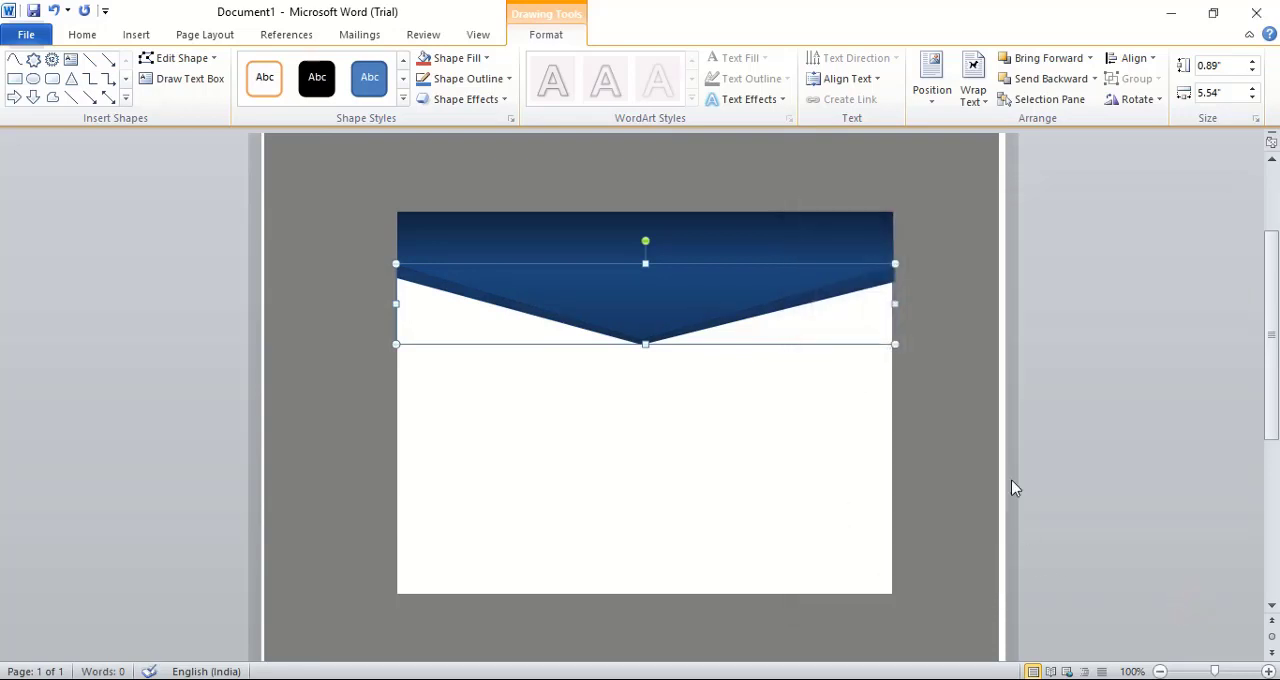
{"action": "left_click", "coordinate": [966, 386]}
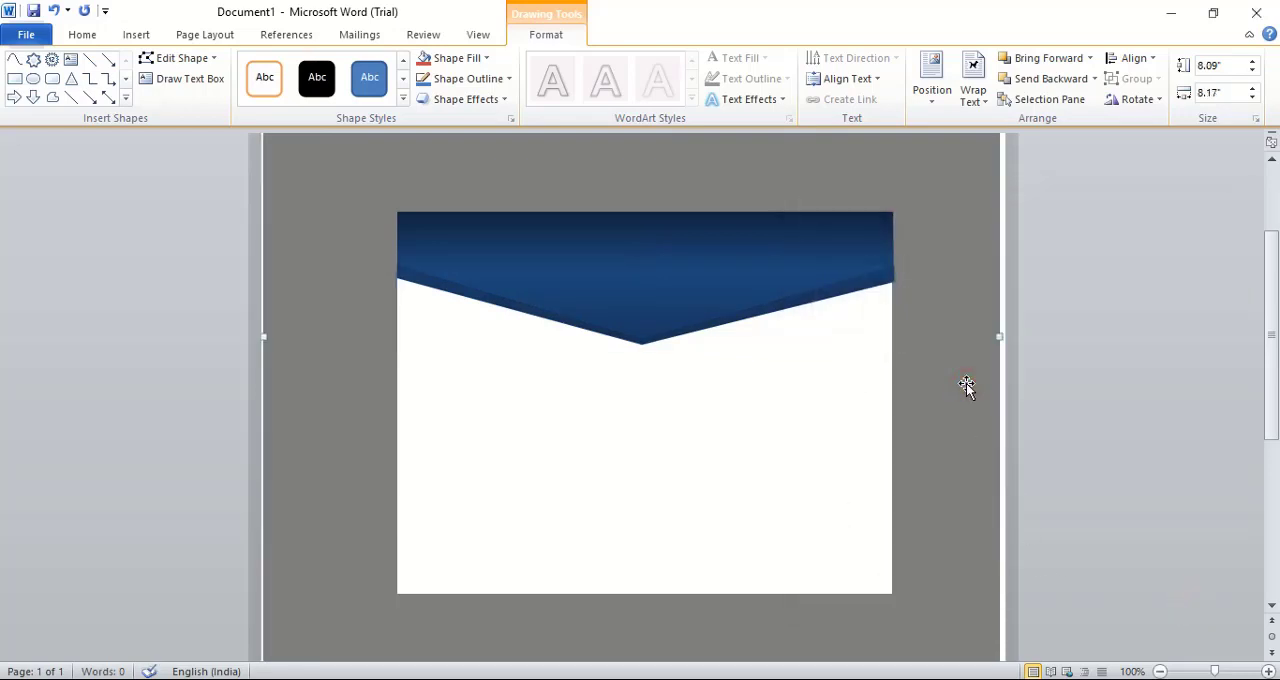
Draw a second thin V-shaped freeform band about 5.52" wide and 0.8" high directly below the dark blue band
{"action": "left_click", "coordinate": [16, 62]}
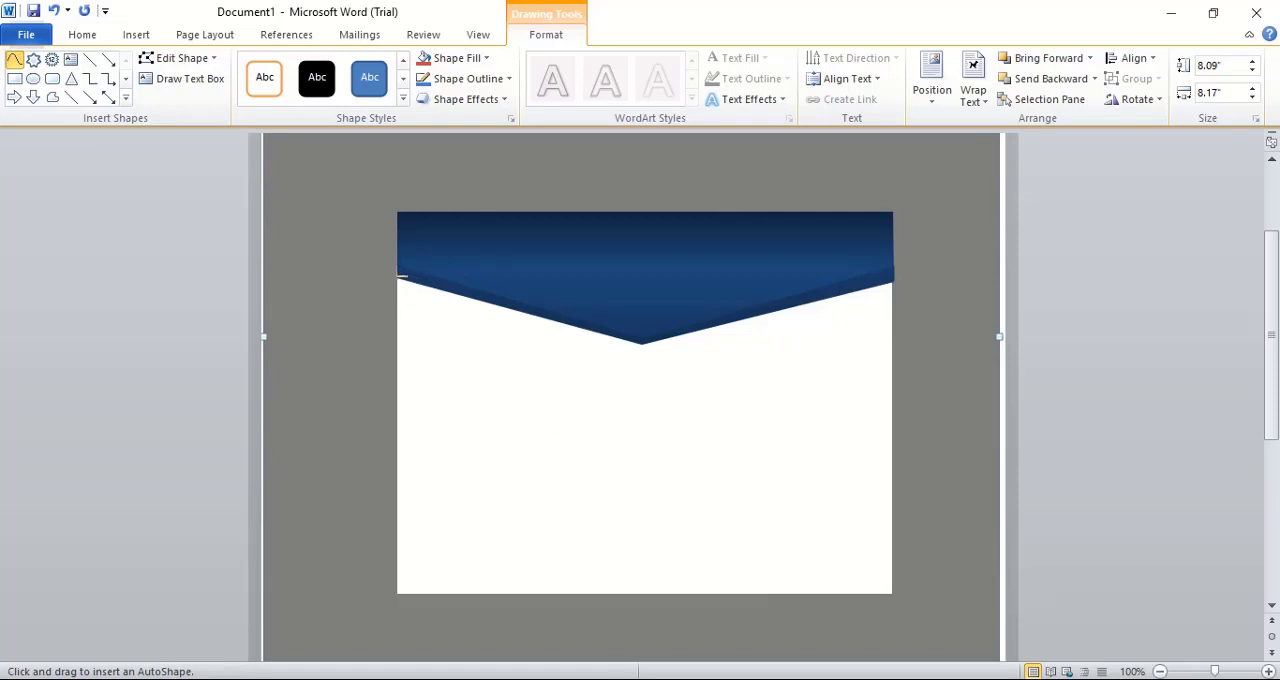
{"action": "left_click", "coordinate": [400, 276]}
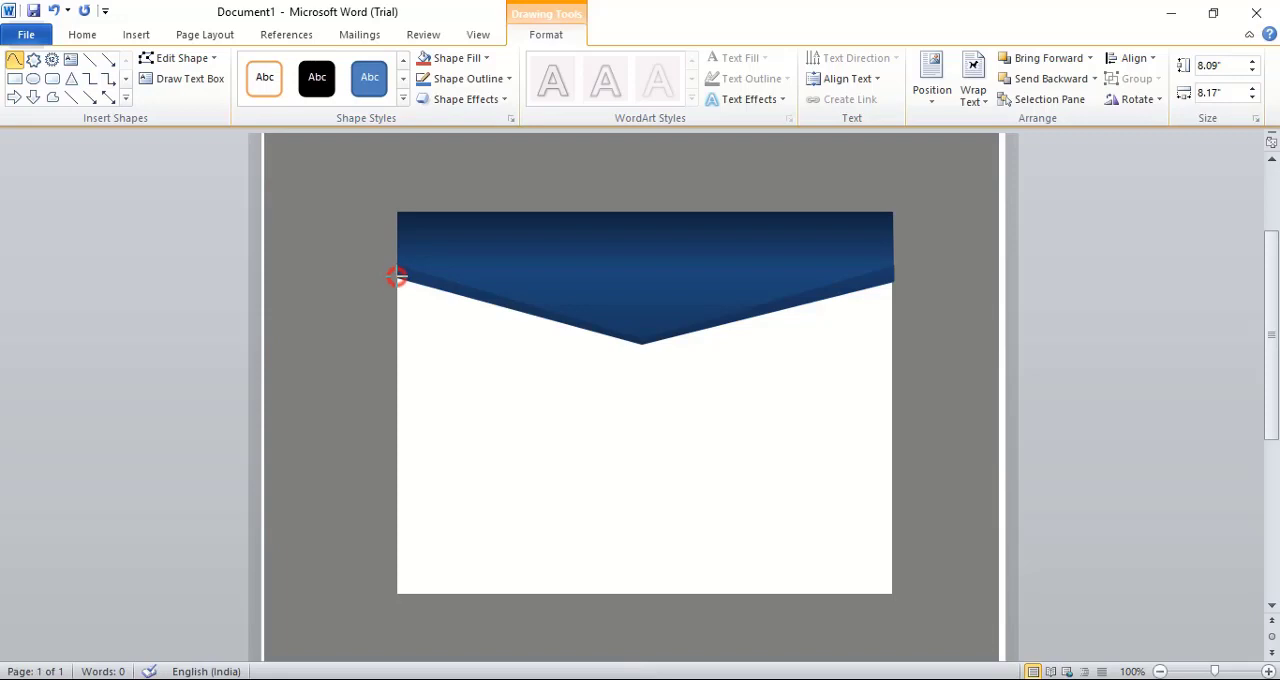
{"action": "left_click", "coordinate": [642, 344]}
{"action": "left_click", "coordinate": [888, 282]}
{"action": "left_click", "coordinate": [887, 296]}
{"action": "left_click", "coordinate": [642, 349]}
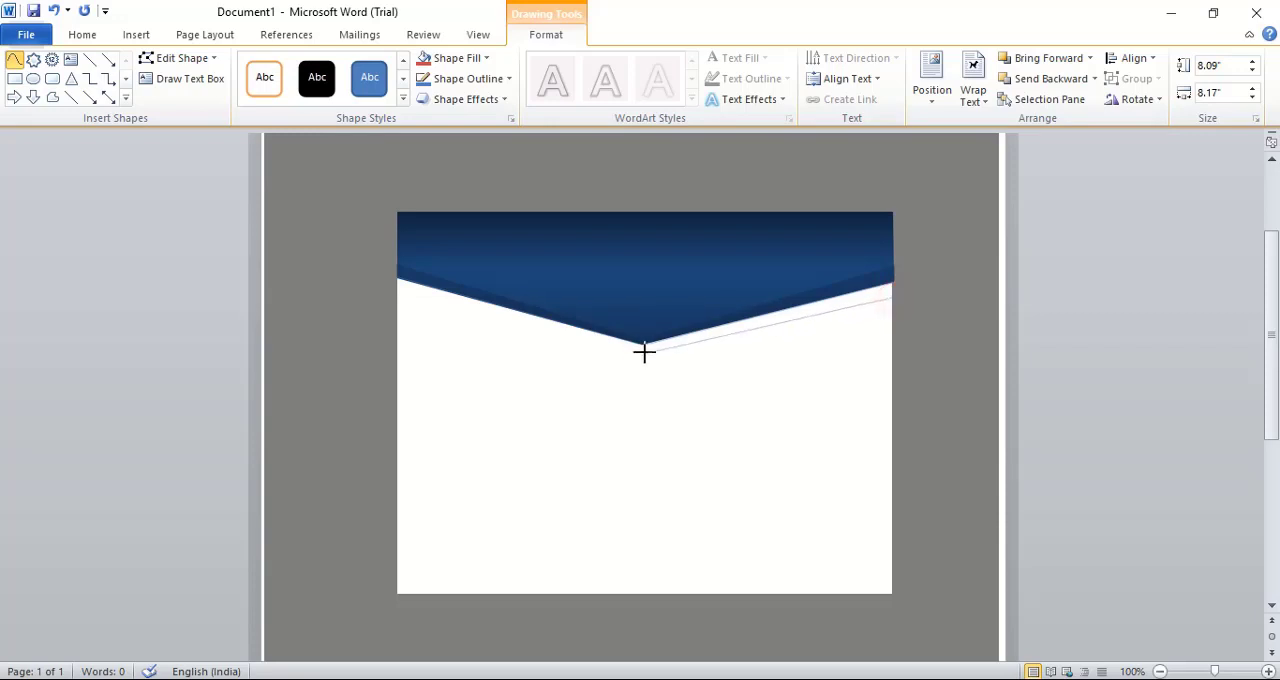
{"action": "left_click", "coordinate": [398, 277]}
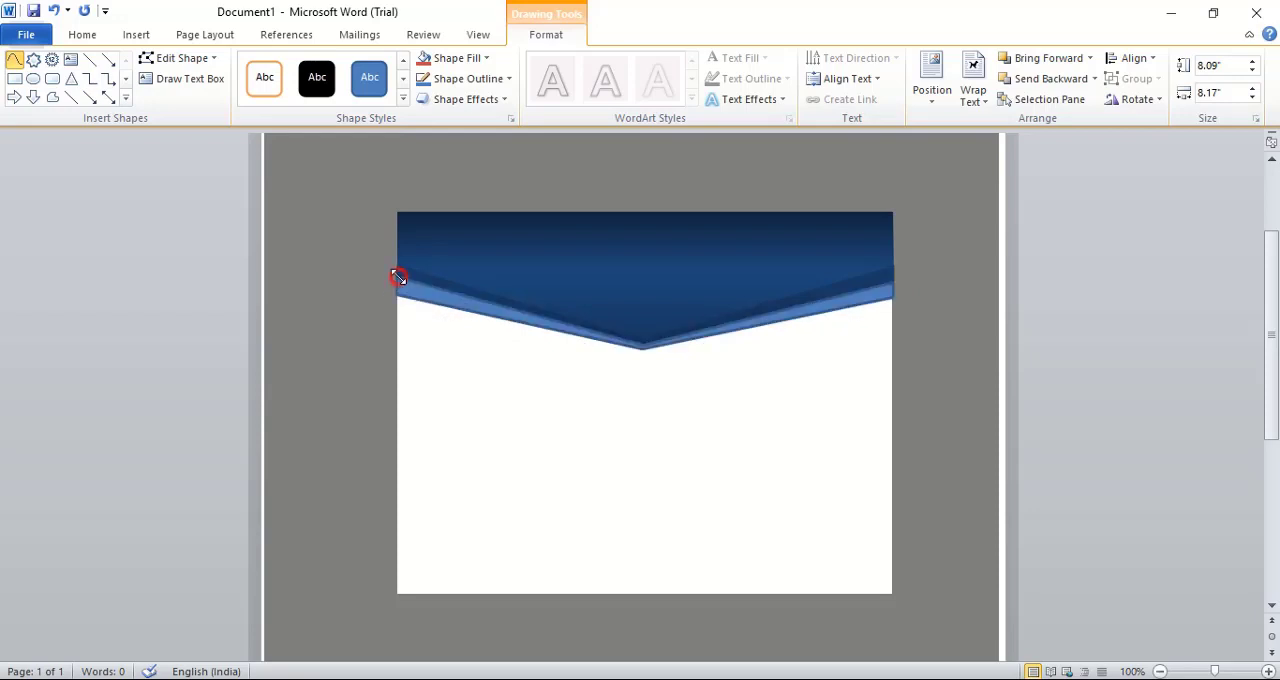
Give the new lower band a linear gradient fill and color its first stop standard Orange
{"action": "right_click", "coordinate": [745, 328]}
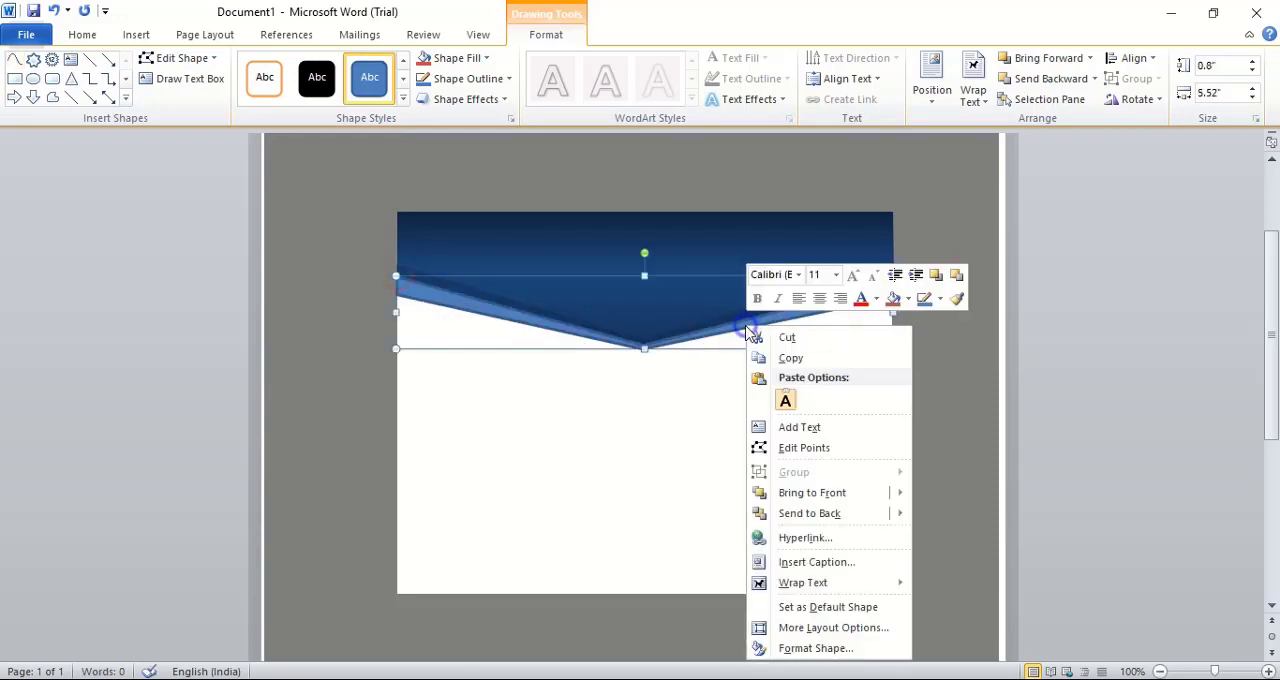
{"action": "left_click", "coordinate": [818, 648]}
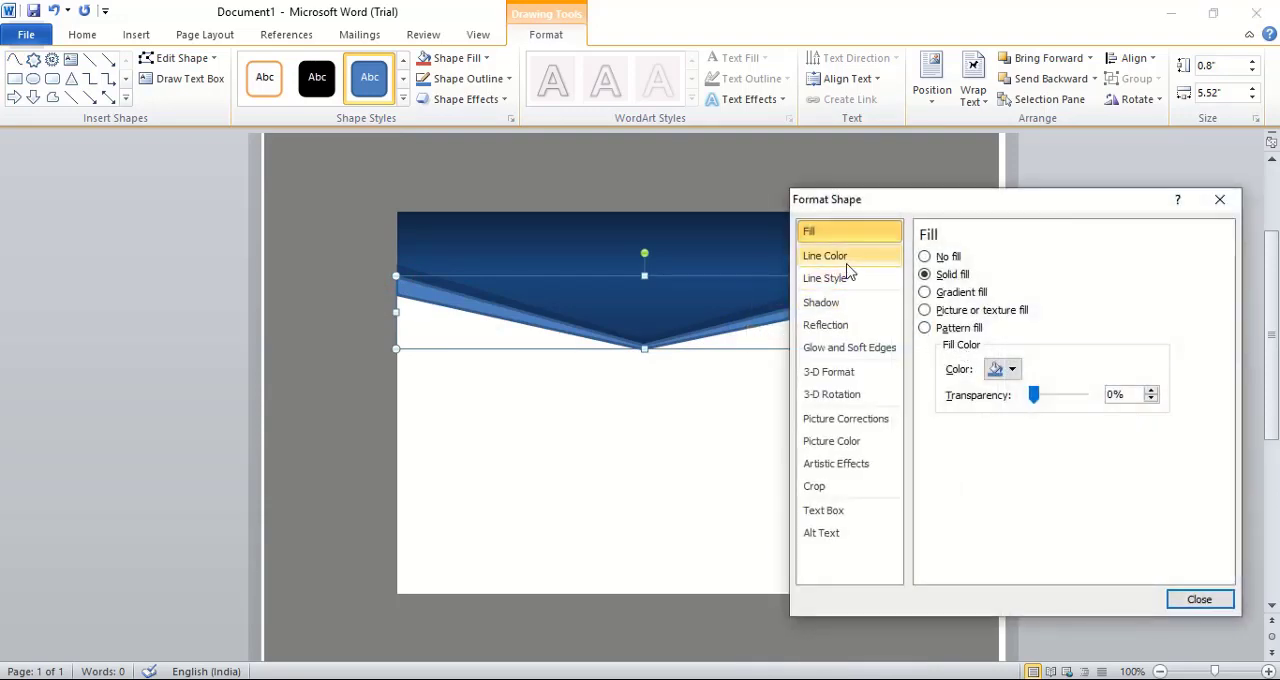
{"action": "left_click", "coordinate": [847, 262]}
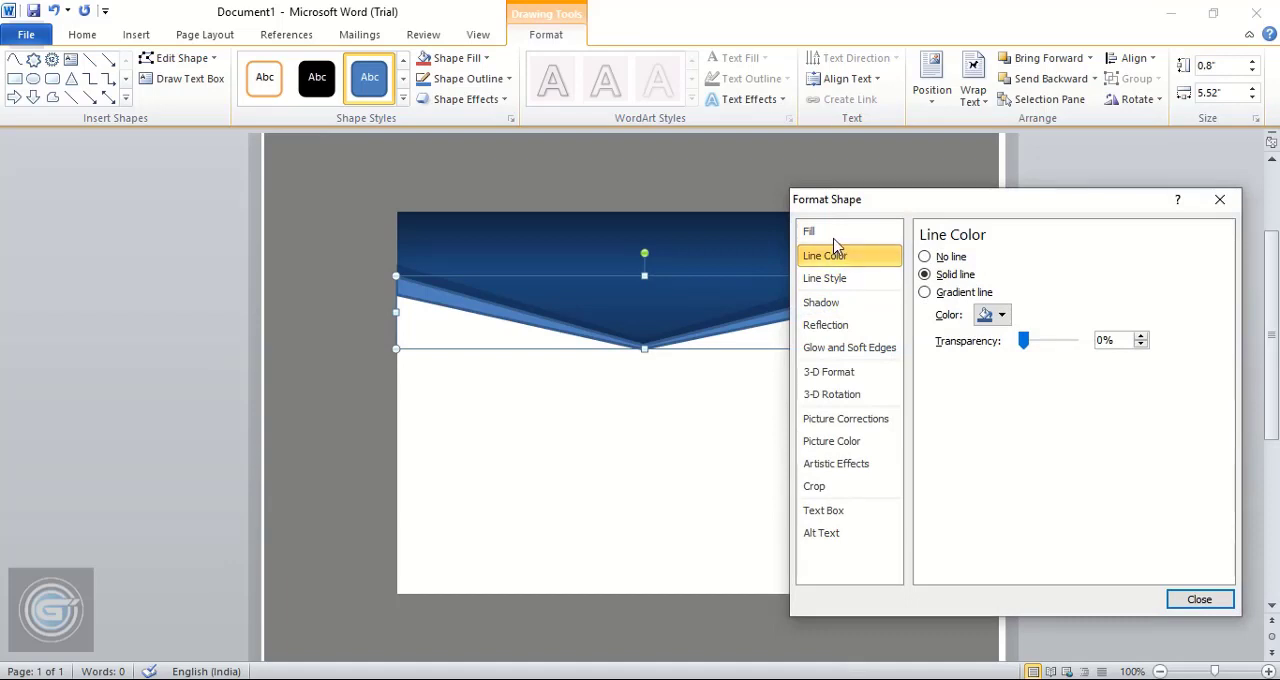
{"action": "left_click", "coordinate": [832, 233]}
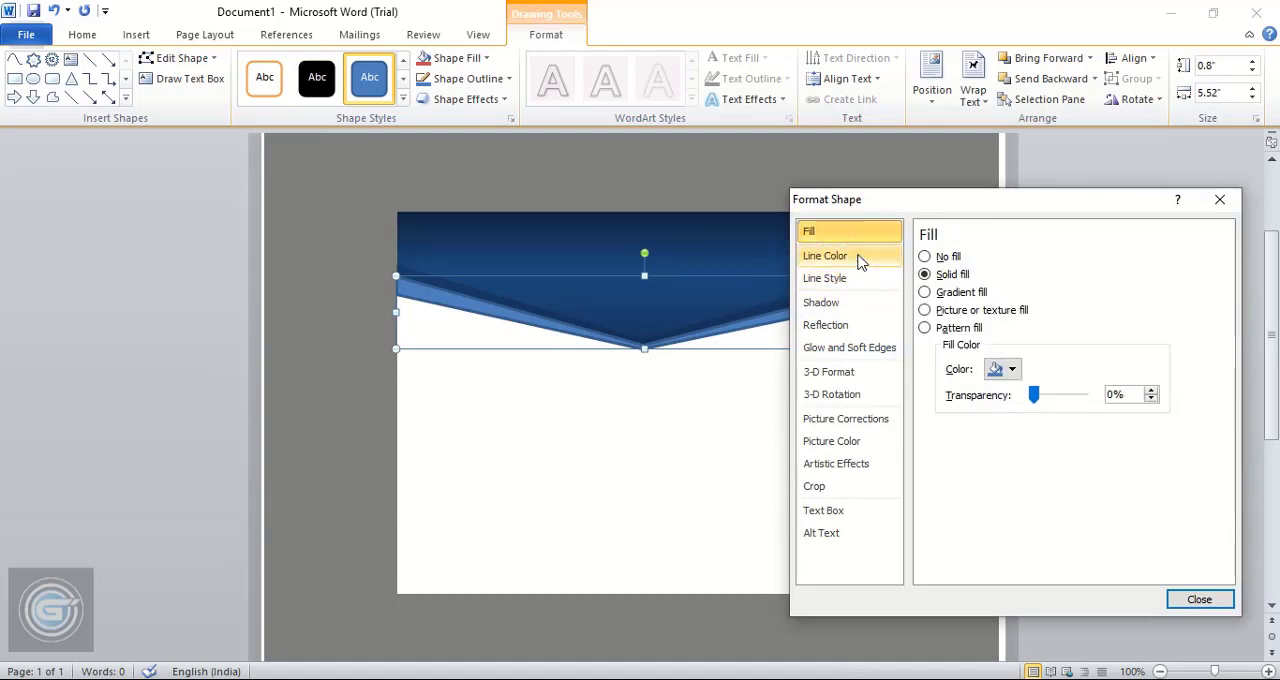
{"action": "left_click", "coordinate": [925, 293]}
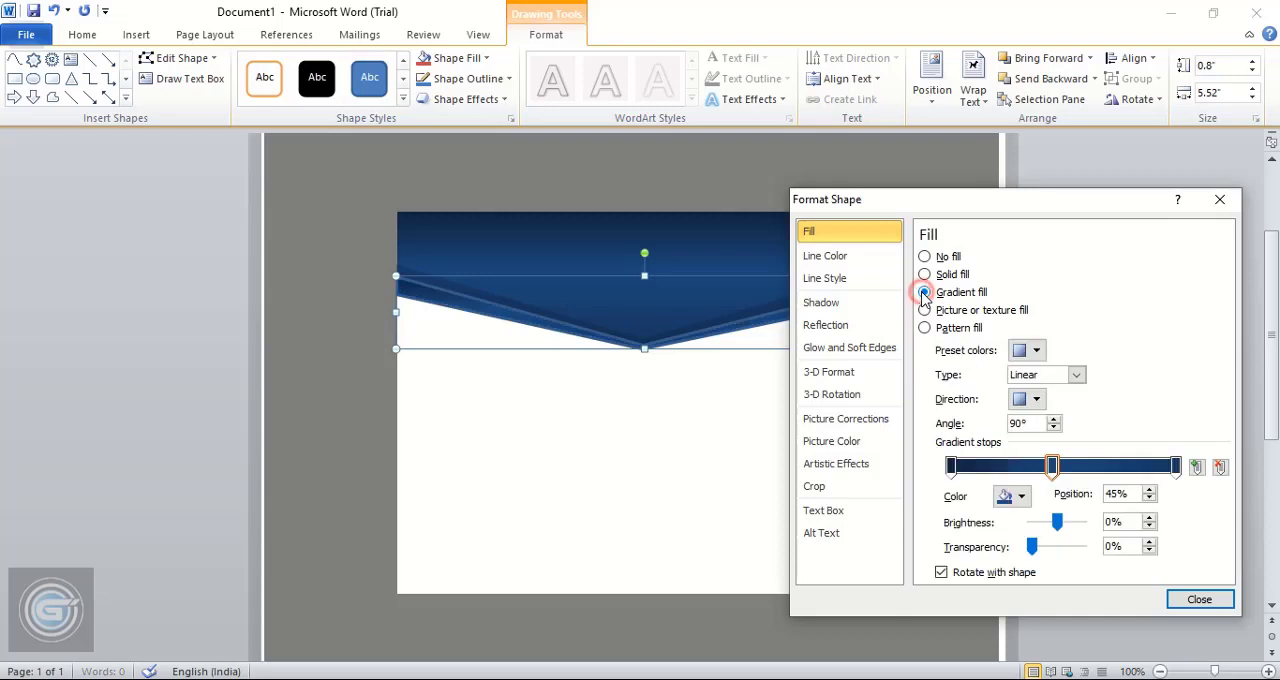
{"action": "left_click", "coordinate": [951, 468]}
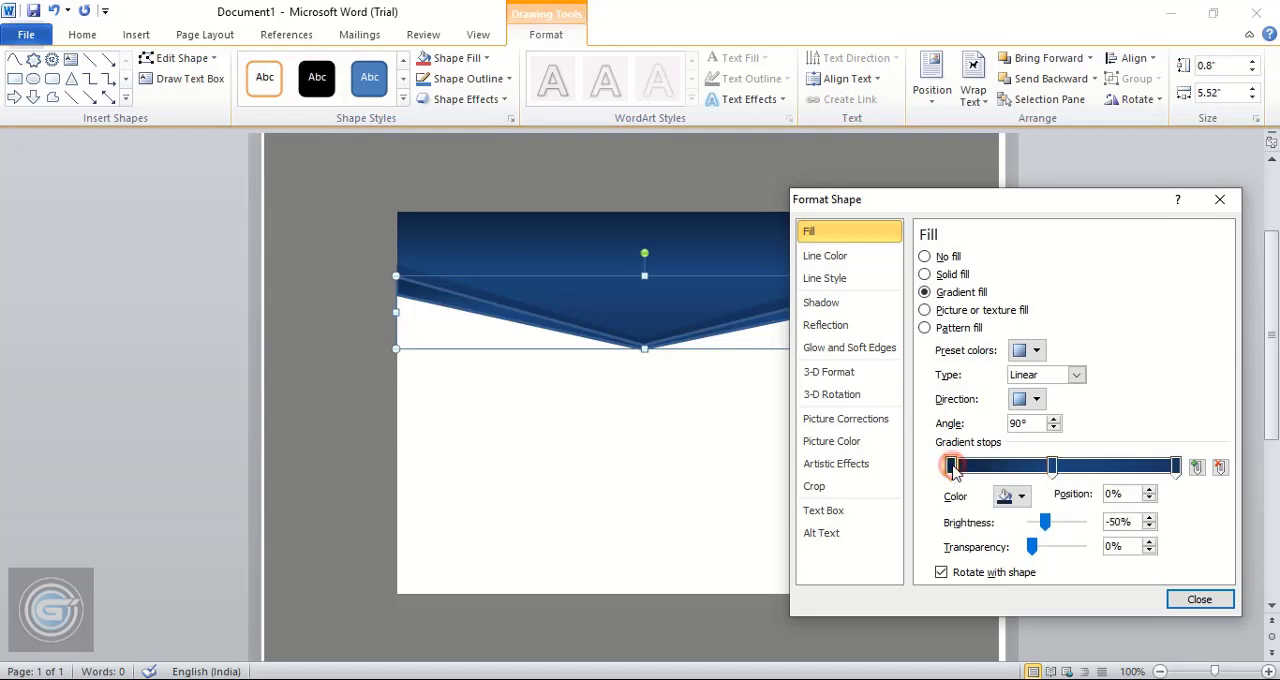
{"action": "left_click", "coordinate": [1023, 497]}
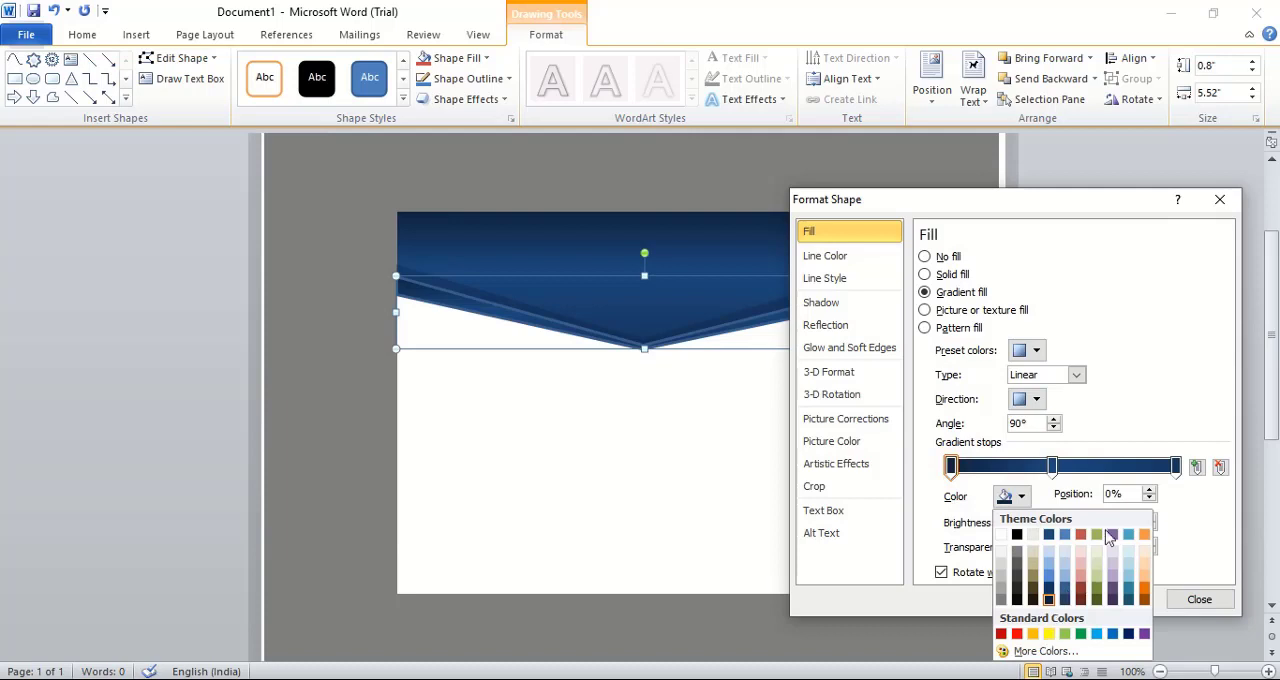
{"action": "left_click", "coordinate": [1034, 635]}
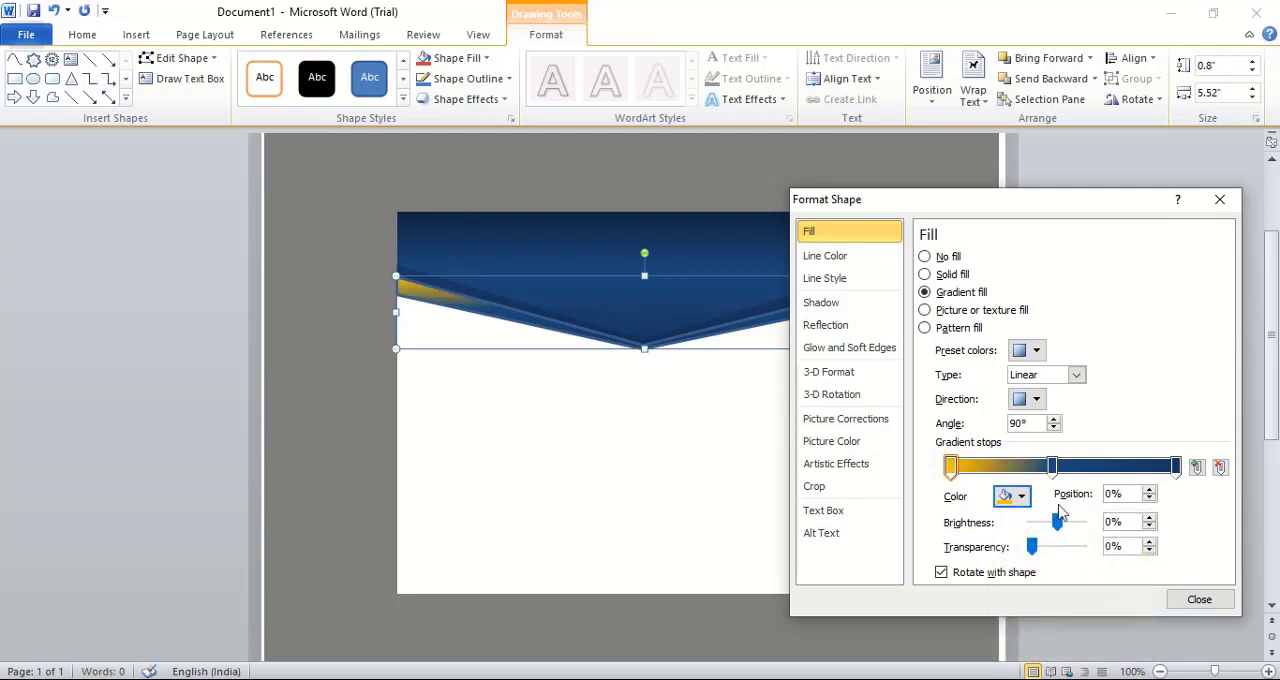
Color the lower band's middle gradient stop Orange, Accent 6 and its end stop standard Orange
{"action": "left_click", "coordinate": [1052, 466]}
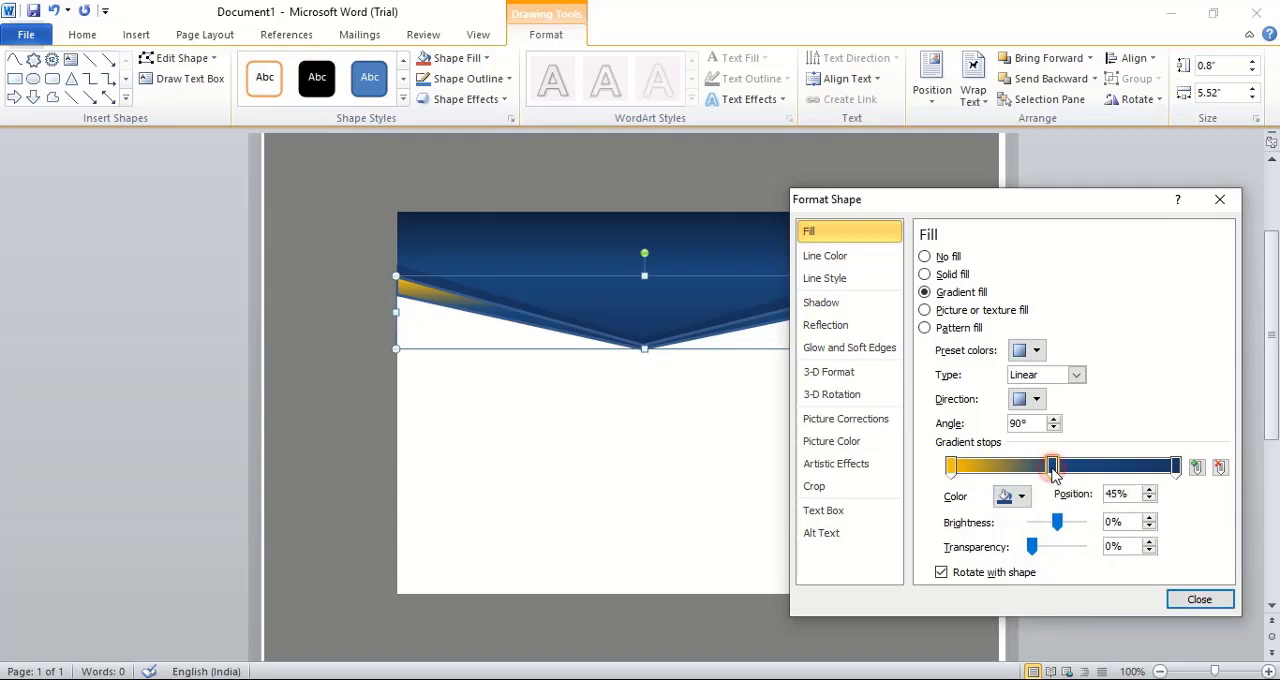
{"action": "left_click", "coordinate": [1022, 497]}
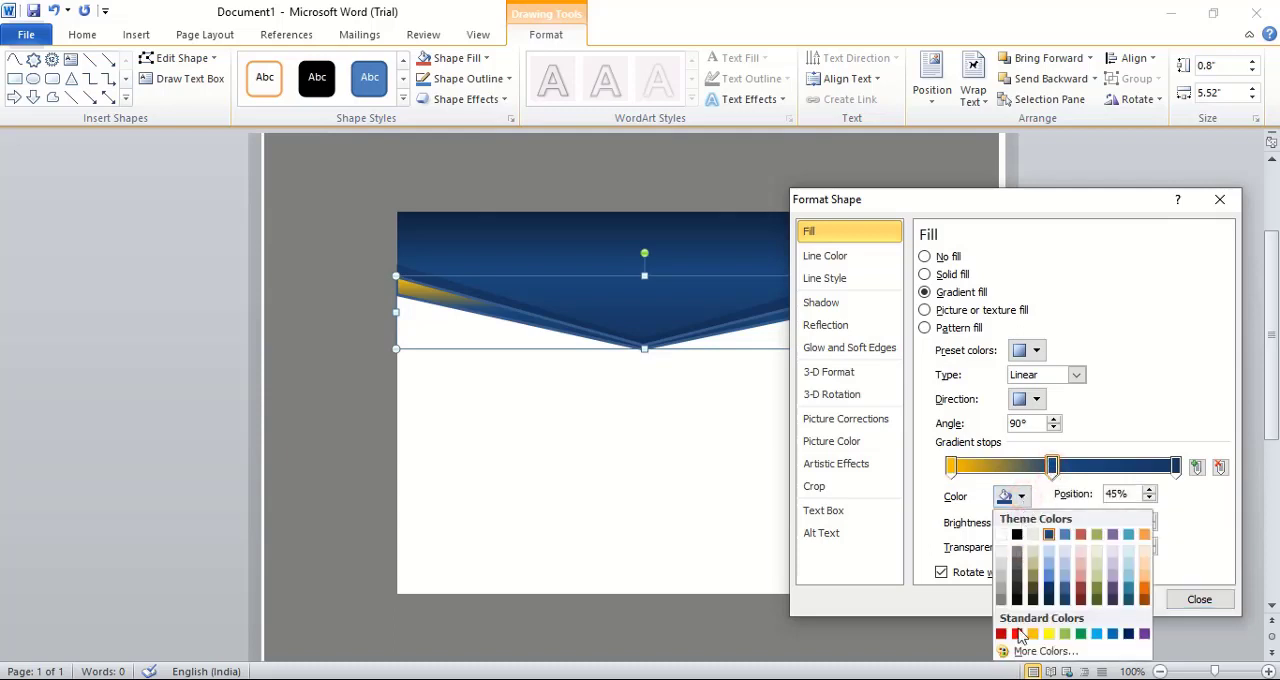
{"action": "left_click", "coordinate": [1147, 540]}
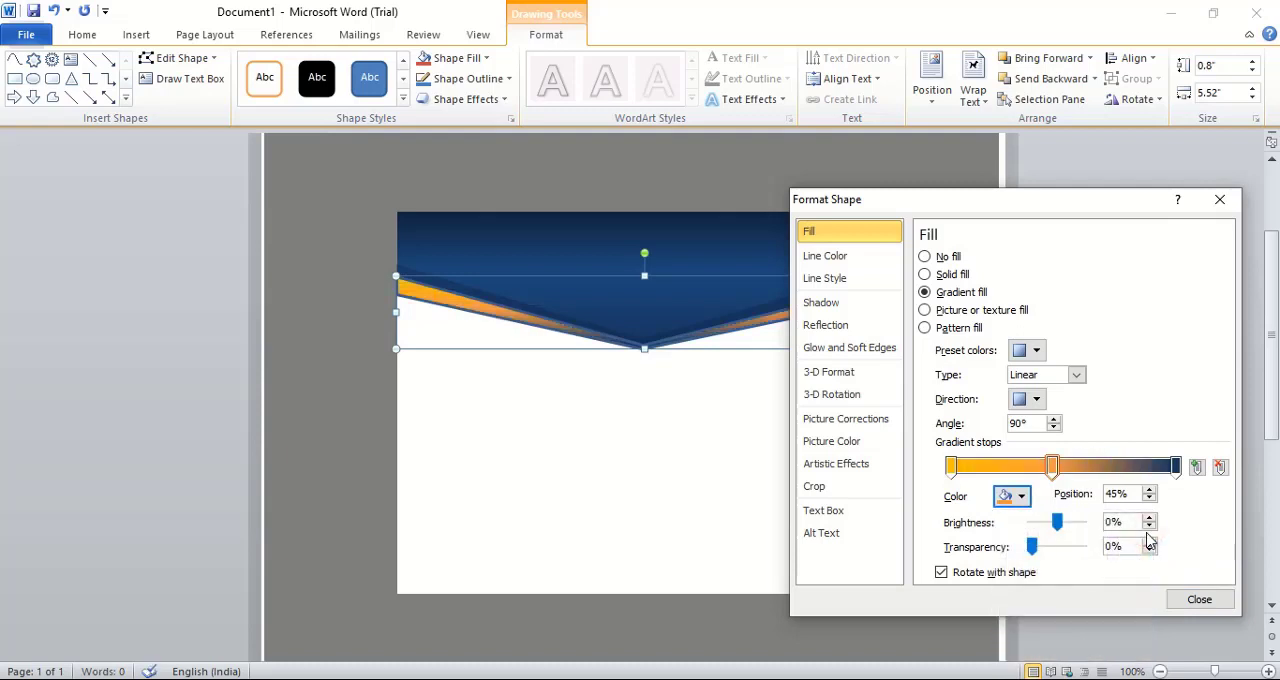
{"action": "left_click", "coordinate": [1175, 468]}
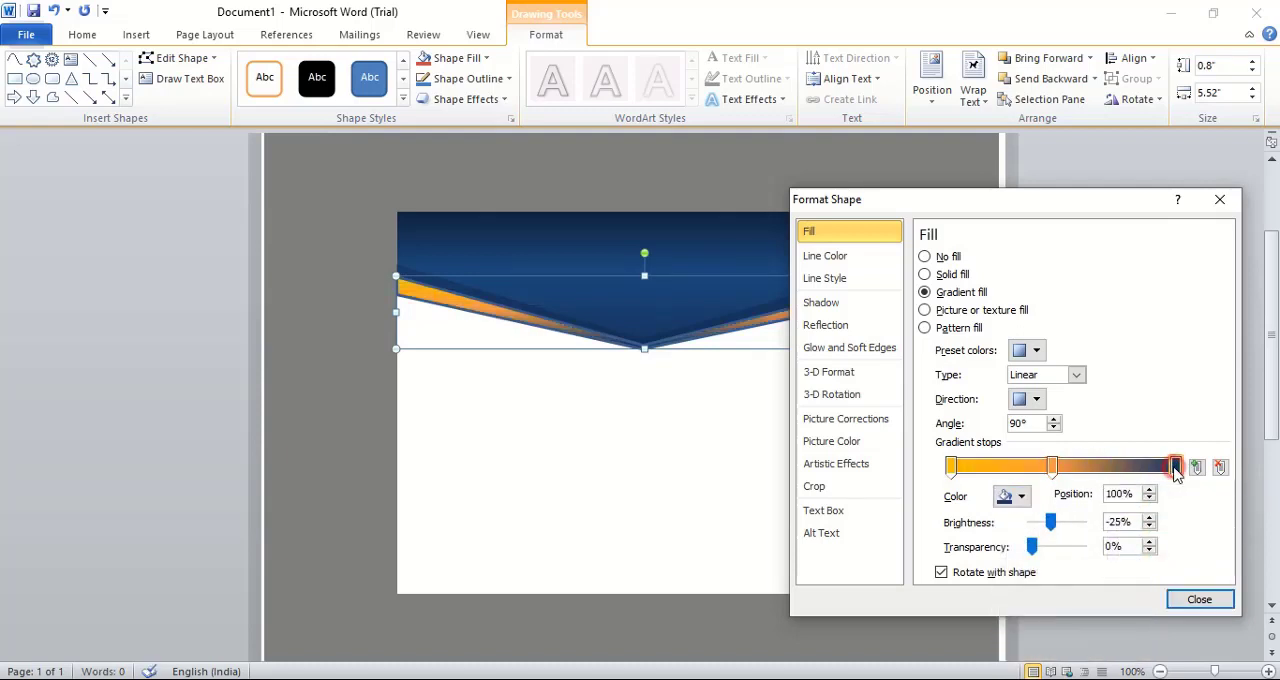
{"action": "left_click", "coordinate": [1022, 497]}
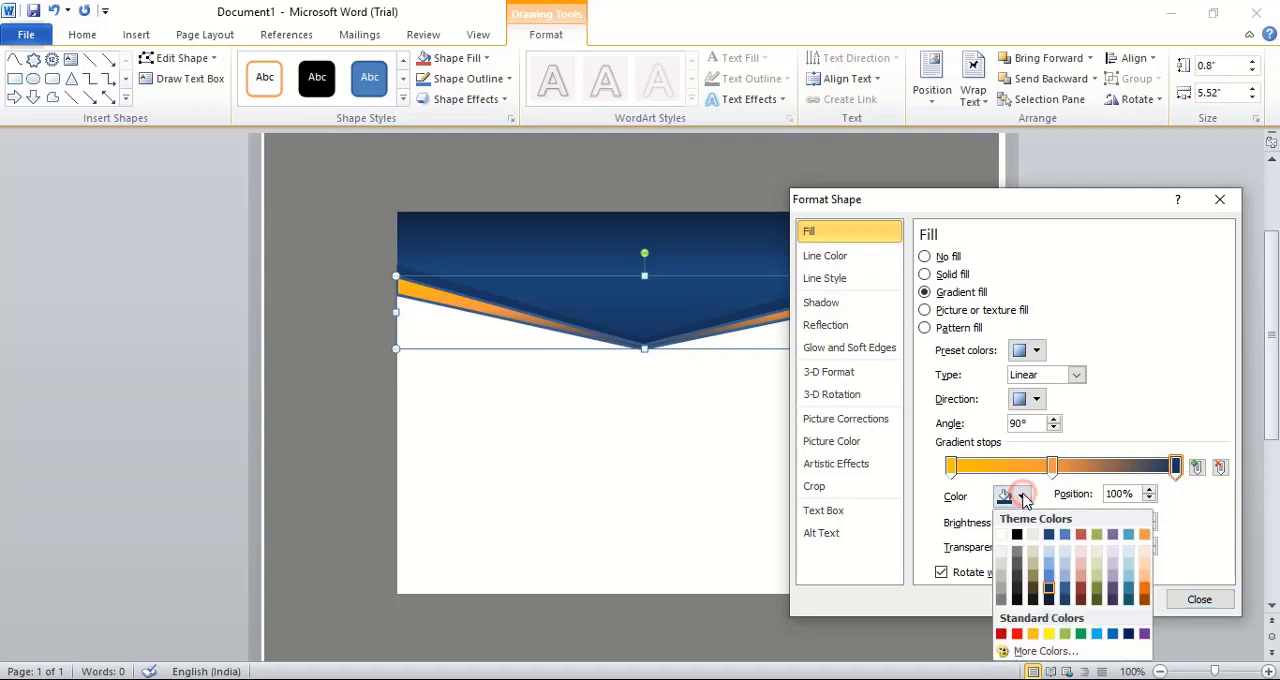
{"action": "left_click", "coordinate": [1035, 636]}
Remove the outline of the orange gradient band
{"action": "left_click_drag", "start_coordinate": [1022, 200], "coordinate": [970, 176]}
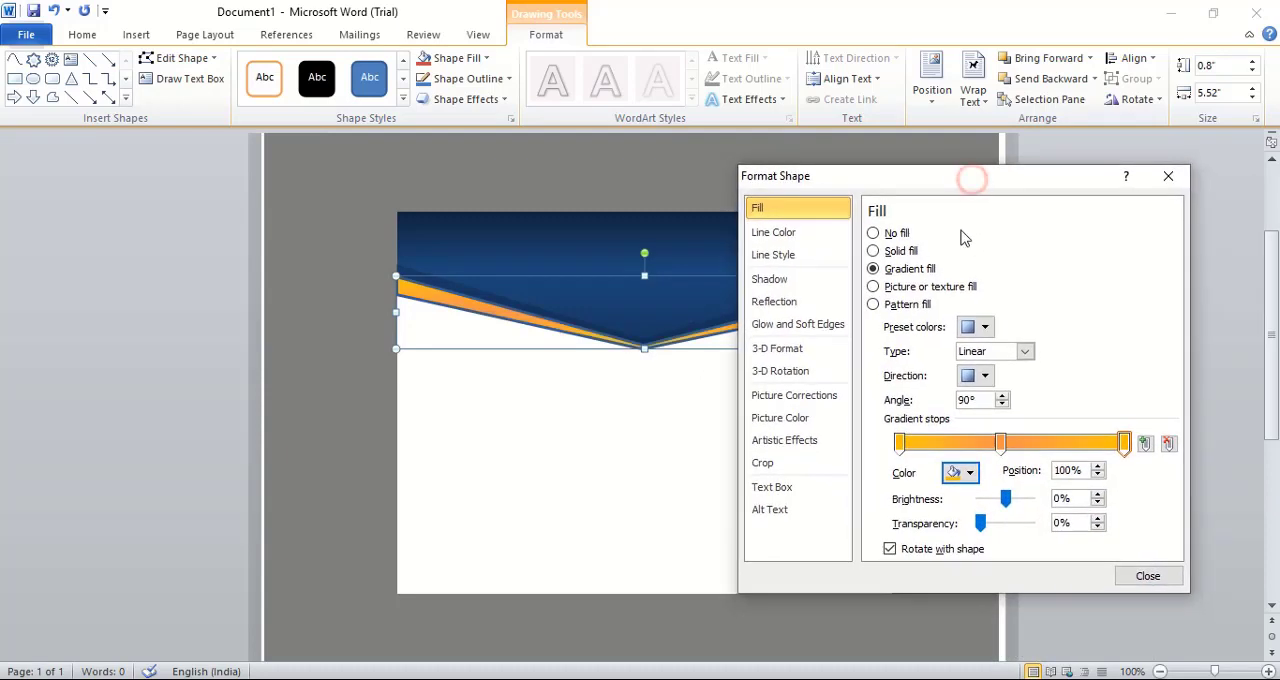
{"action": "left_click", "coordinate": [782, 233]}
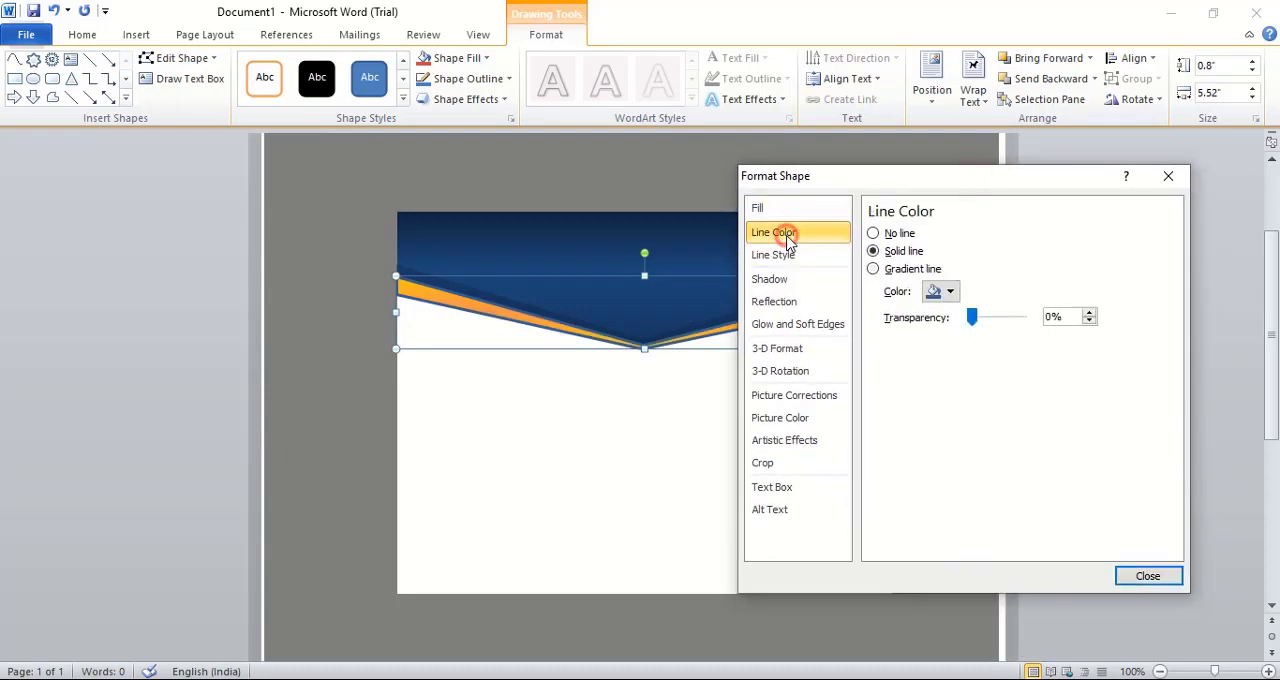
{"action": "left_click", "coordinate": [874, 234]}
{"action": "left_click", "coordinate": [1146, 578]}
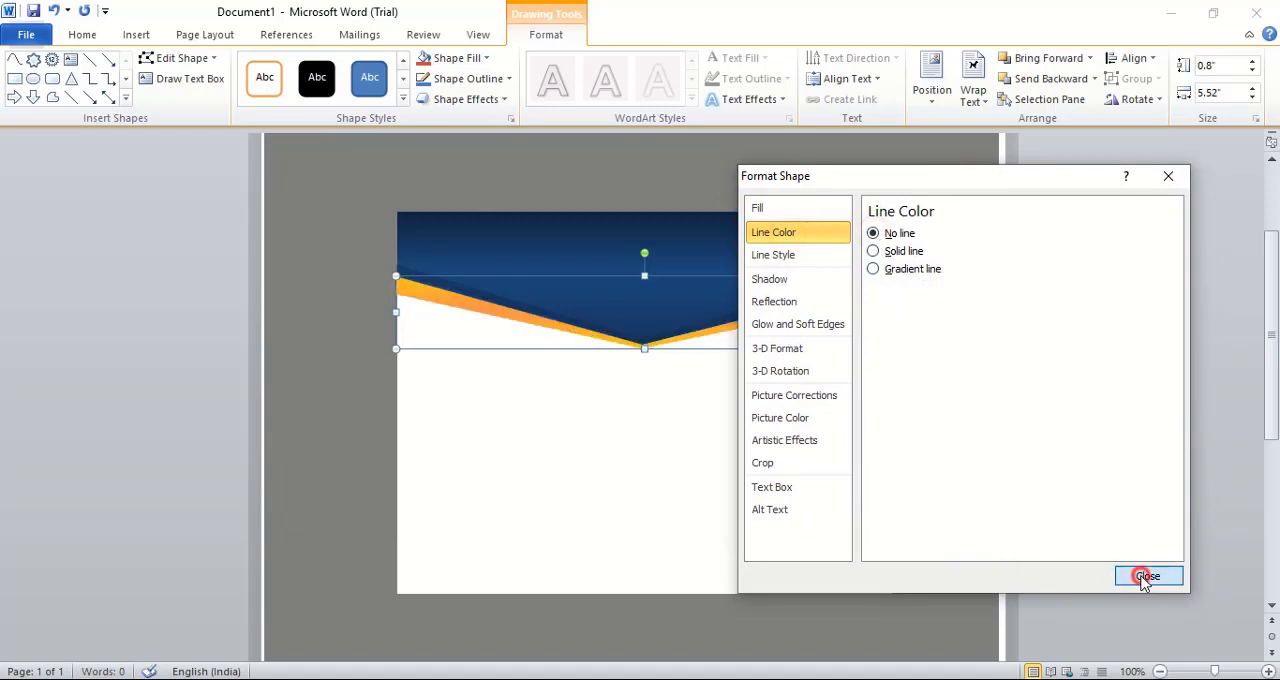
{"action": "left_click", "coordinate": [960, 367]}
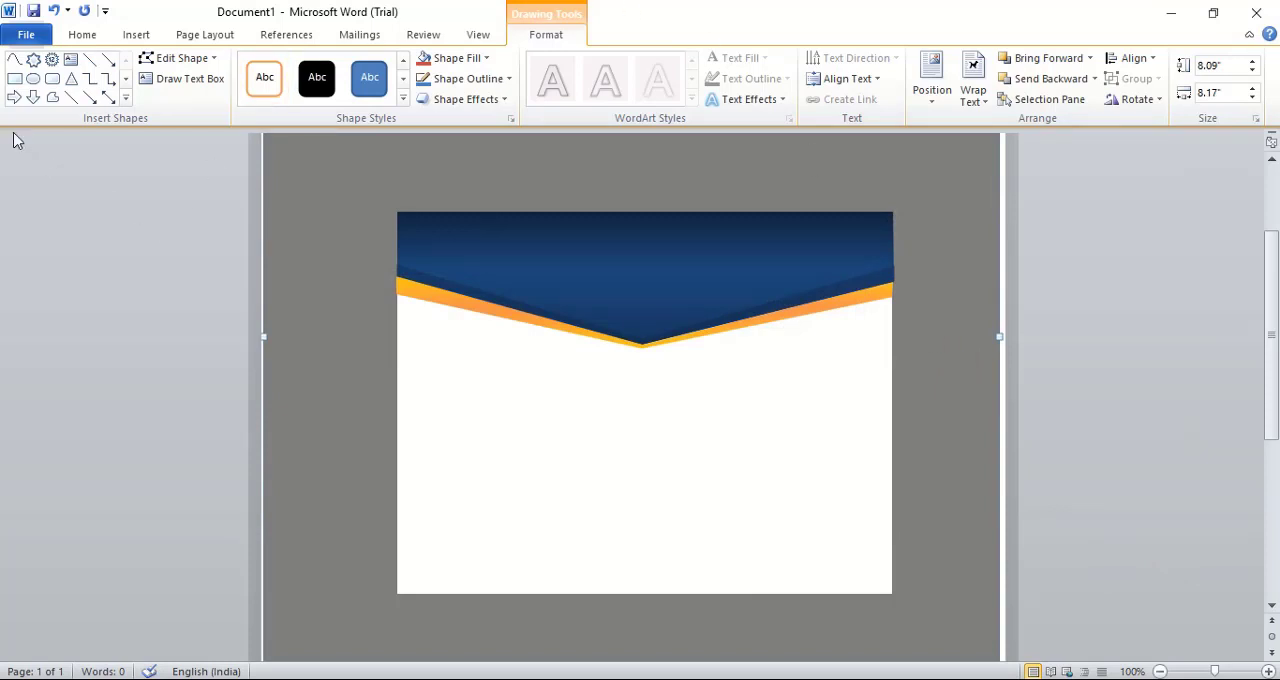
Draw a triangular freeform about 2.05" wide and 1.14" high under the orange band, against the white rectangle's left edge
{"action": "left_click", "coordinate": [14, 58]}
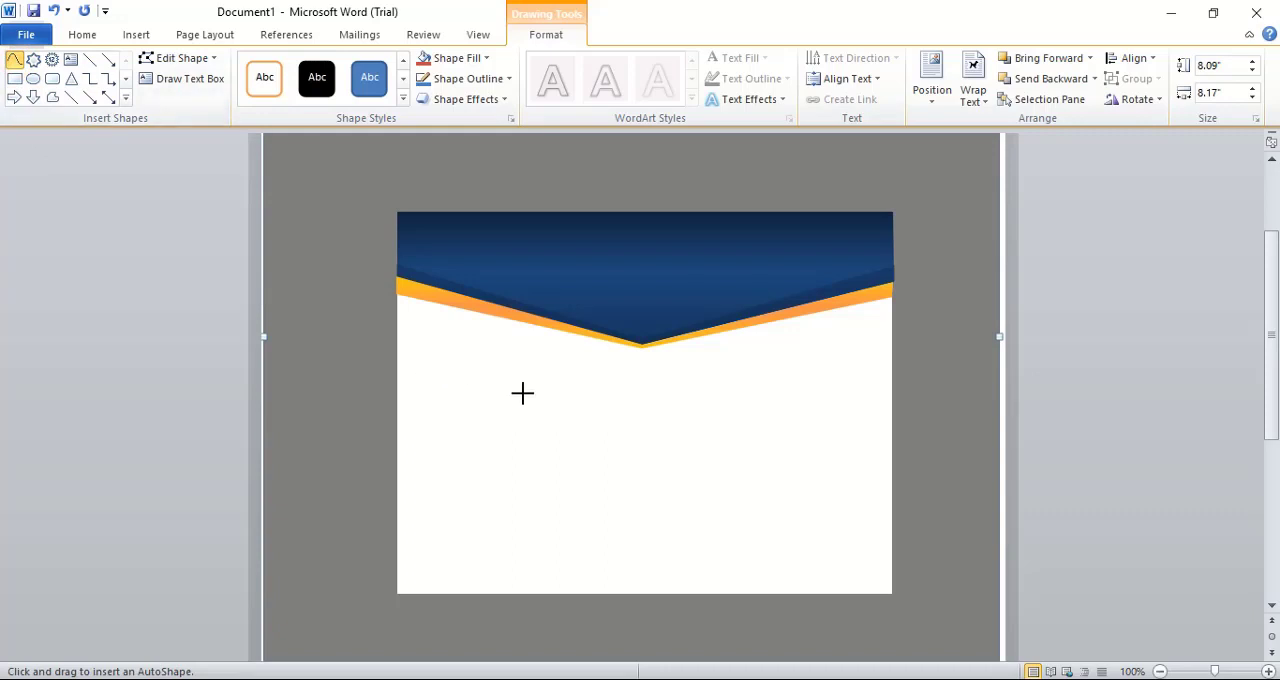
{"action": "left_click", "coordinate": [579, 334]}
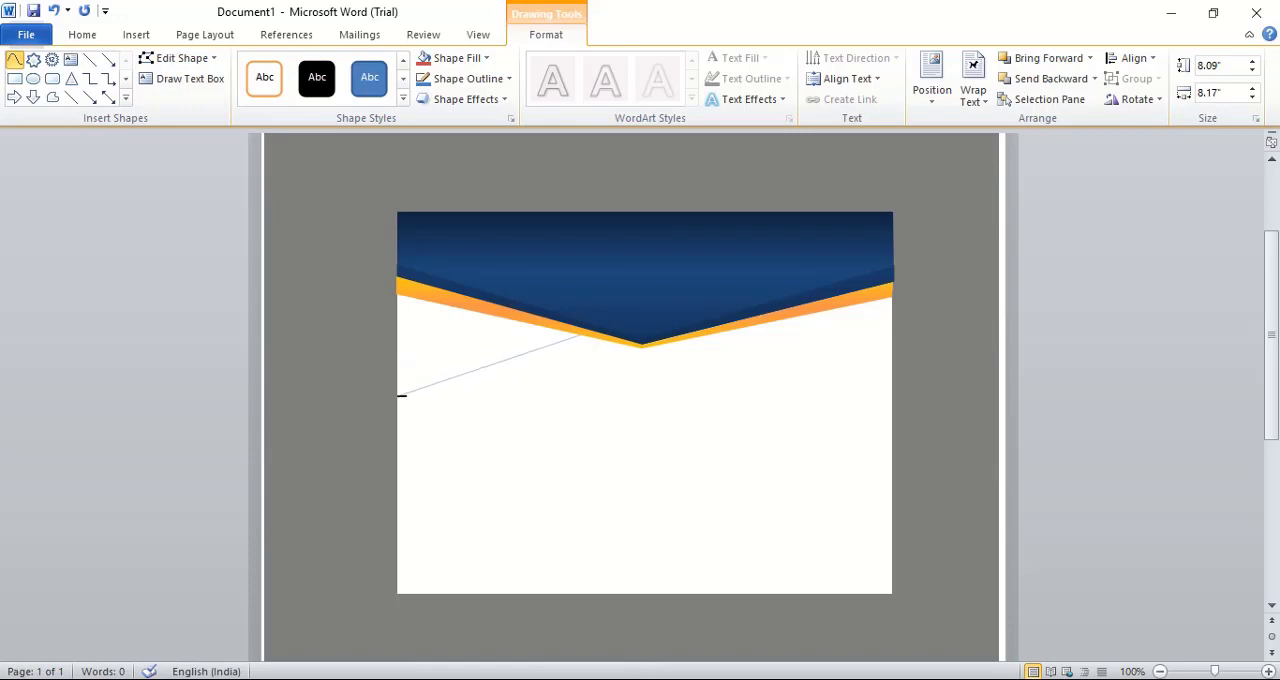
{"action": "left_click", "coordinate": [398, 392]}
{"action": "left_click", "coordinate": [398, 294]}
{"action": "left_click", "coordinate": [579, 334]}
{"action": "left_click", "coordinate": [579, 334]}
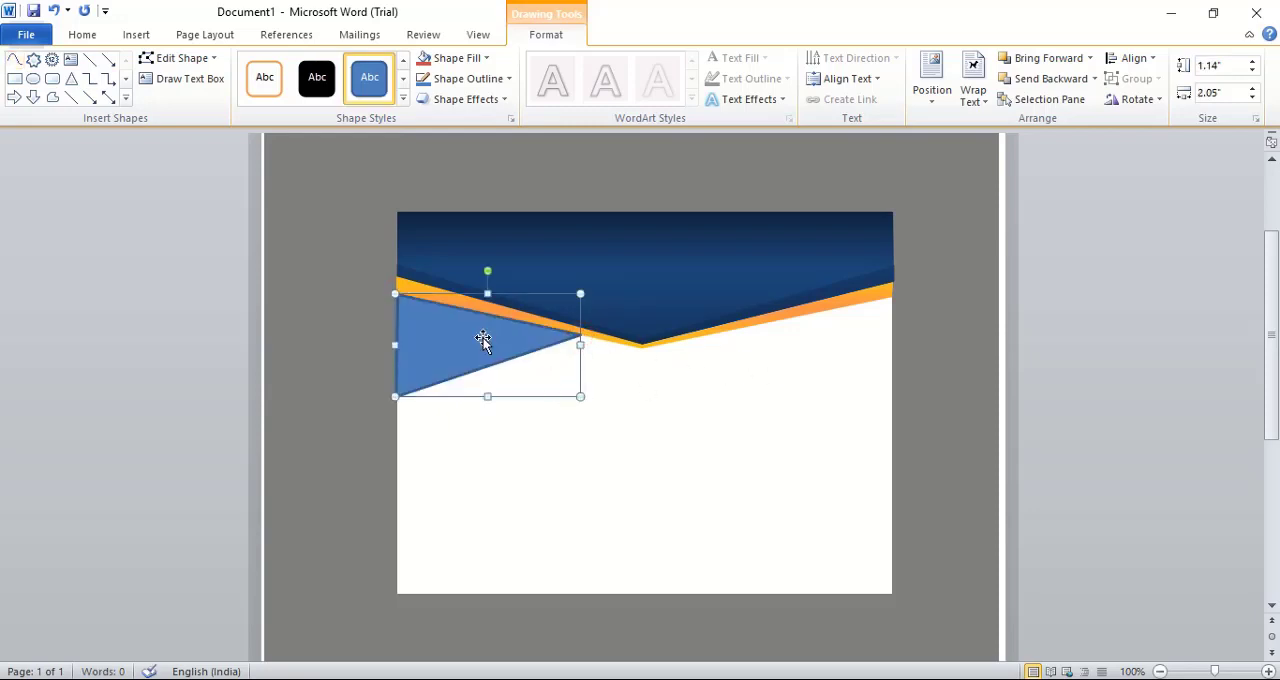
Give the triangle a linear gradient fill and color its first stop White, Background 1, Darker 50%
{"action": "right_click", "coordinate": [483, 341]}
{"action": "left_click", "coordinate": [575, 657]}
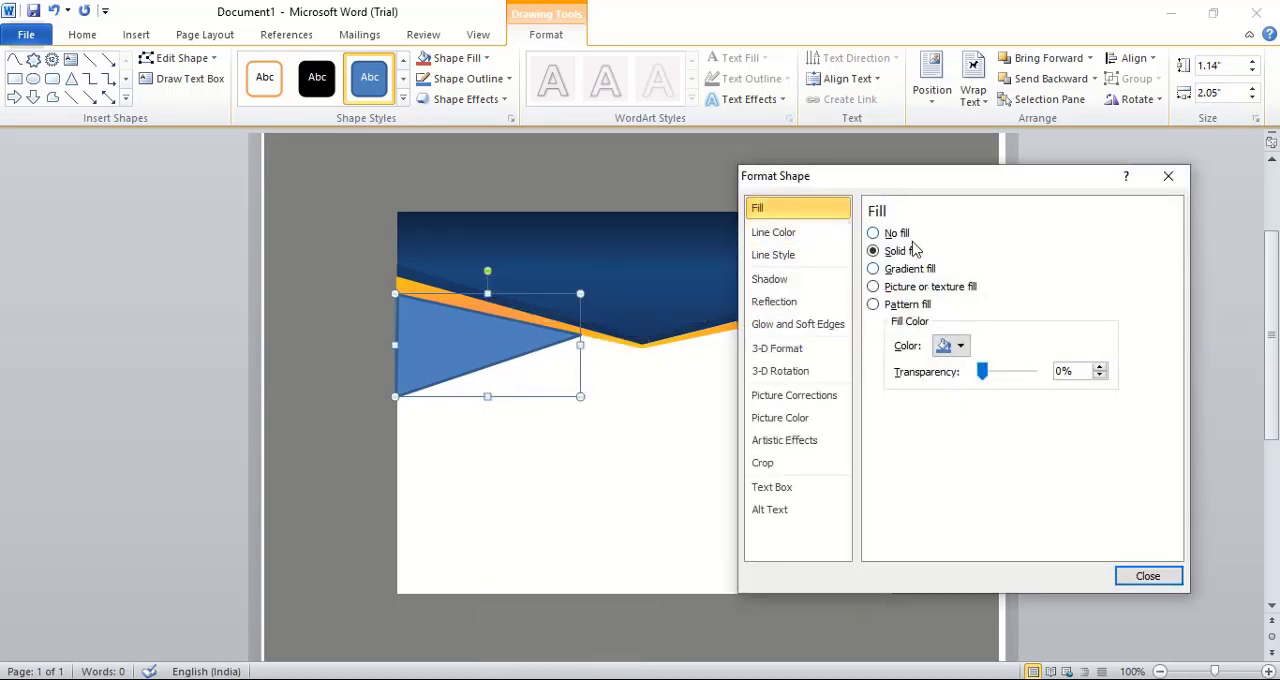
{"action": "left_click", "coordinate": [873, 268]}
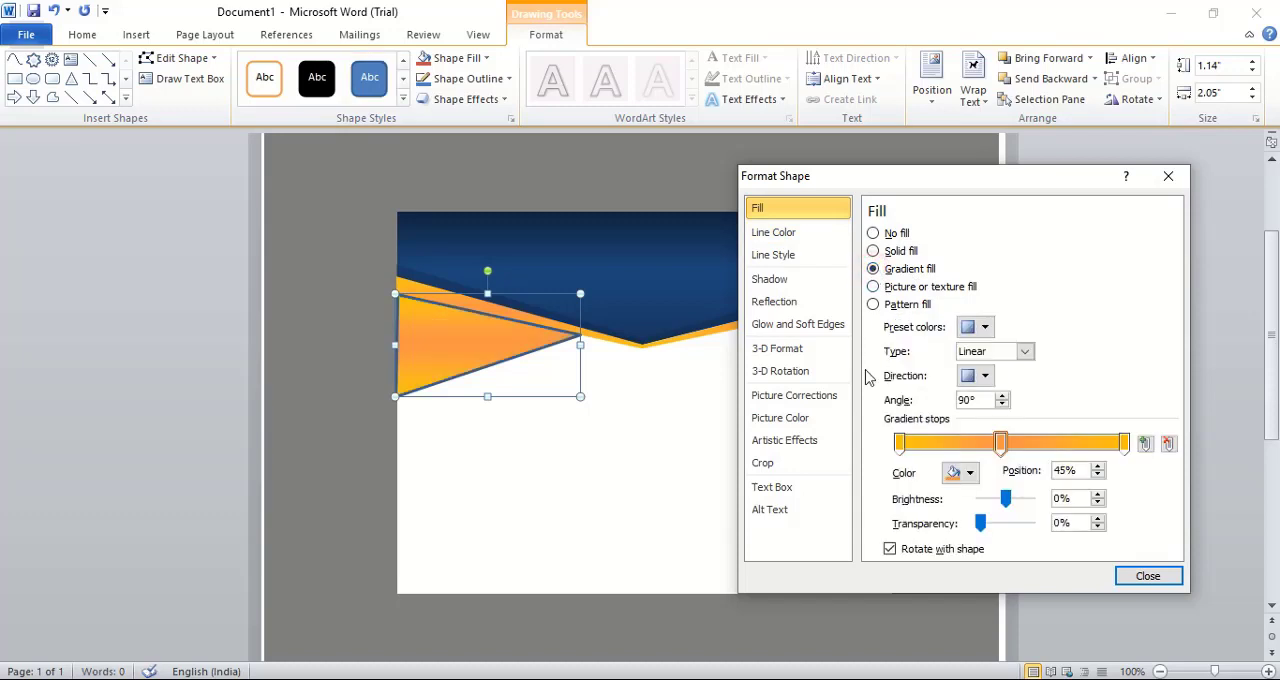
{"action": "left_click", "coordinate": [899, 443]}
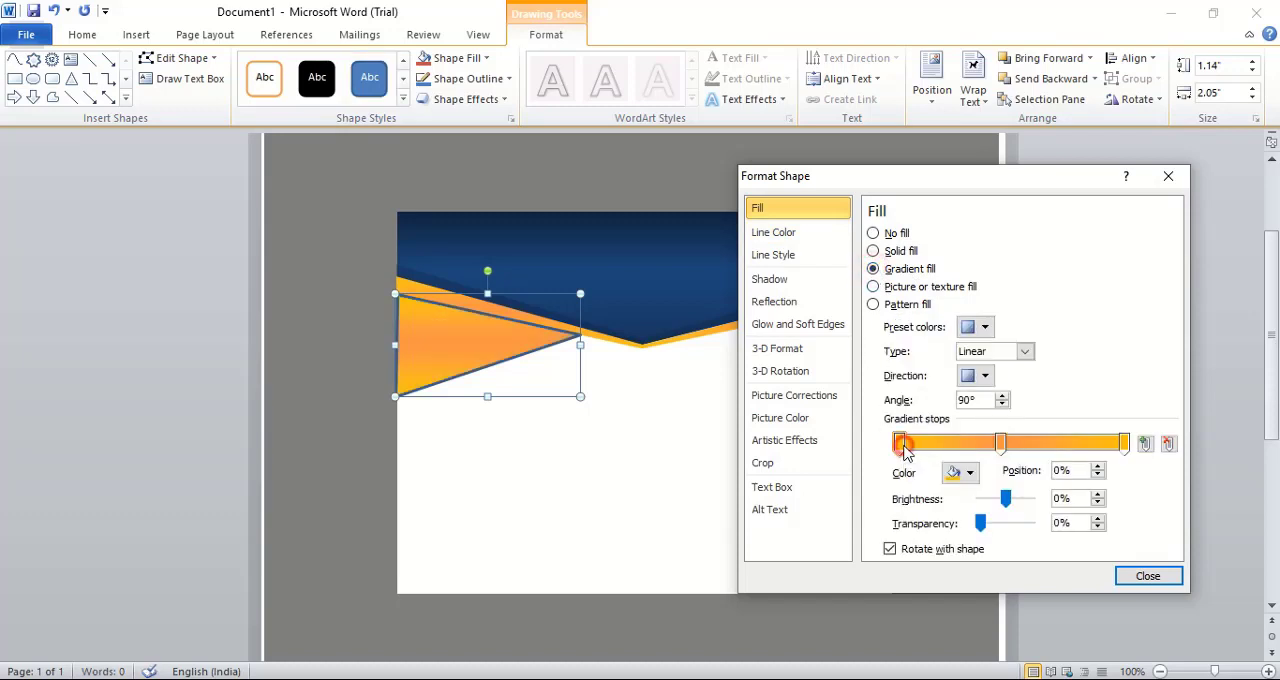
{"action": "left_click", "coordinate": [969, 473]}
{"action": "left_click", "coordinate": [961, 583]}
Color the triangle's middle gradient stop White, Background 1, Darker 25%, remove the orange end stop and move the middle stop to 100%
{"action": "left_click", "coordinate": [1001, 447]}
{"action": "left_click", "coordinate": [969, 473]}
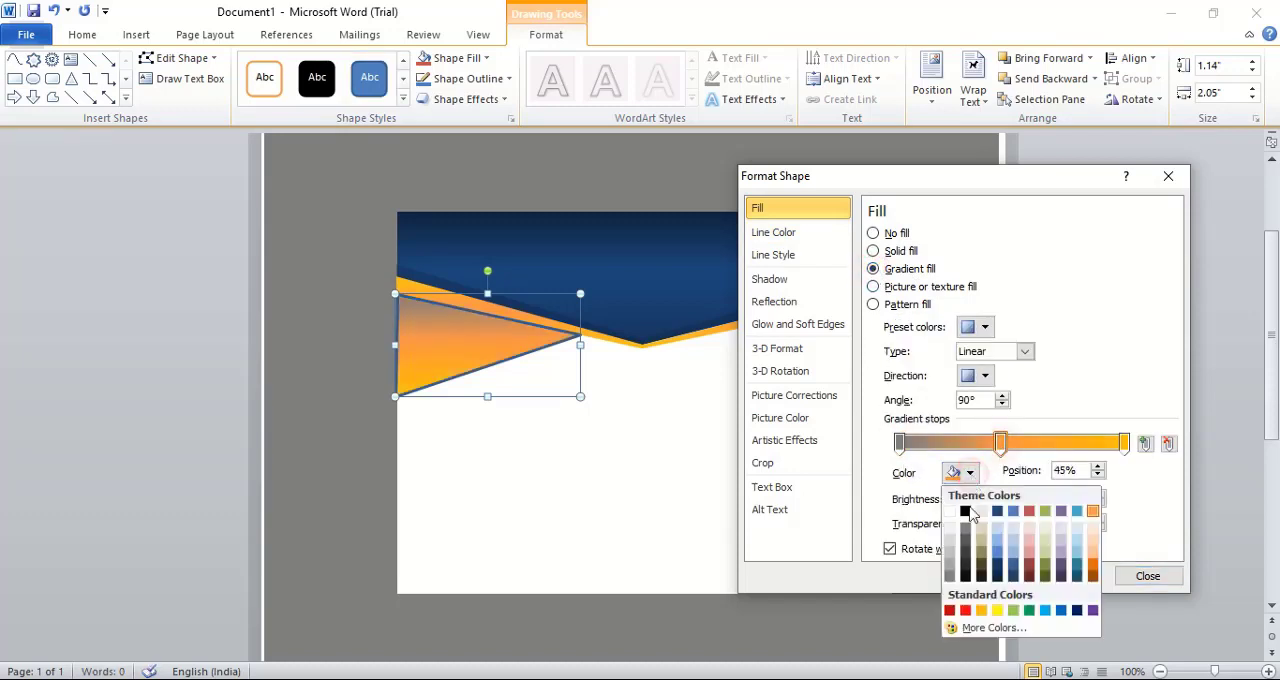
{"action": "left_click", "coordinate": [961, 553]}
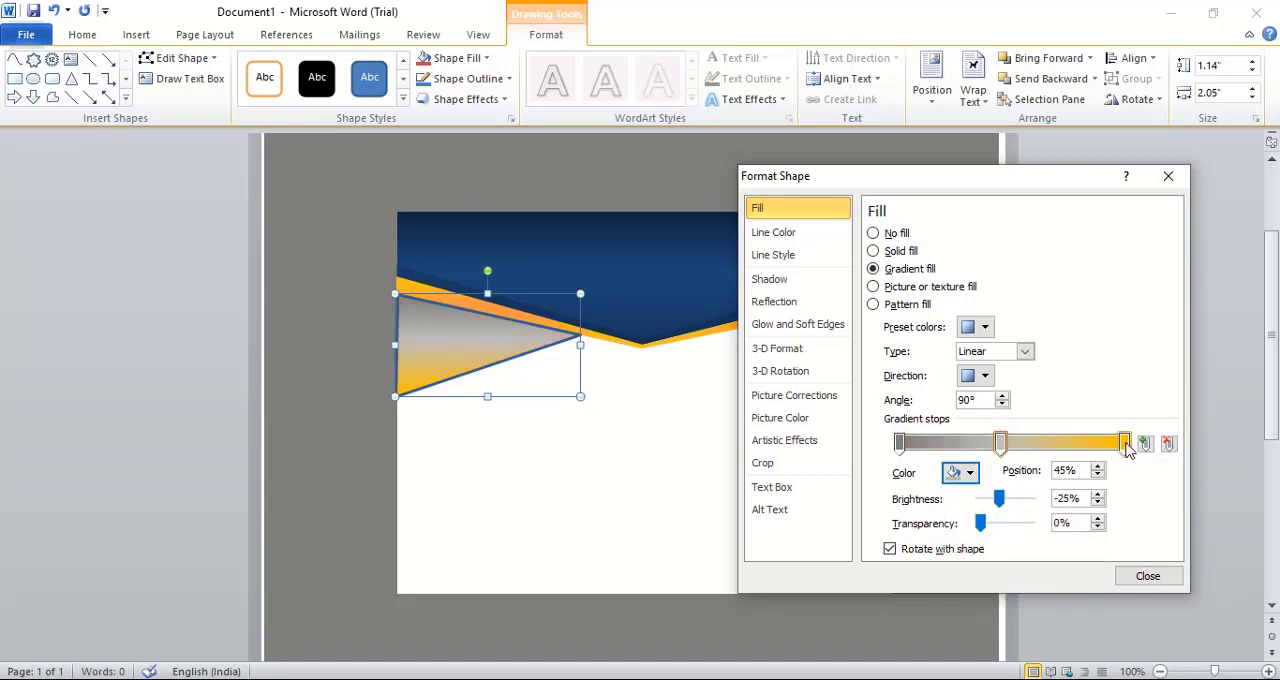
{"action": "left_click_drag", "start_coordinate": [1124, 444], "coordinate": [1125, 486]}
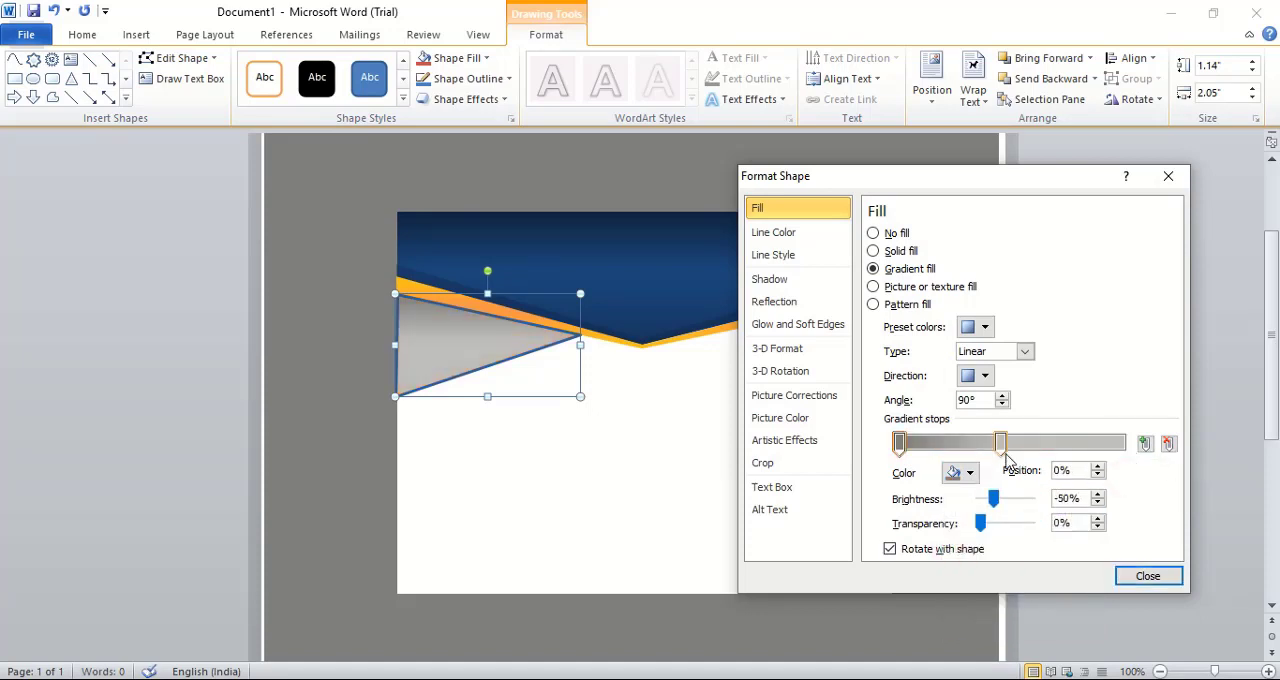
{"action": "left_click_drag", "start_coordinate": [1001, 444], "coordinate": [1133, 450]}
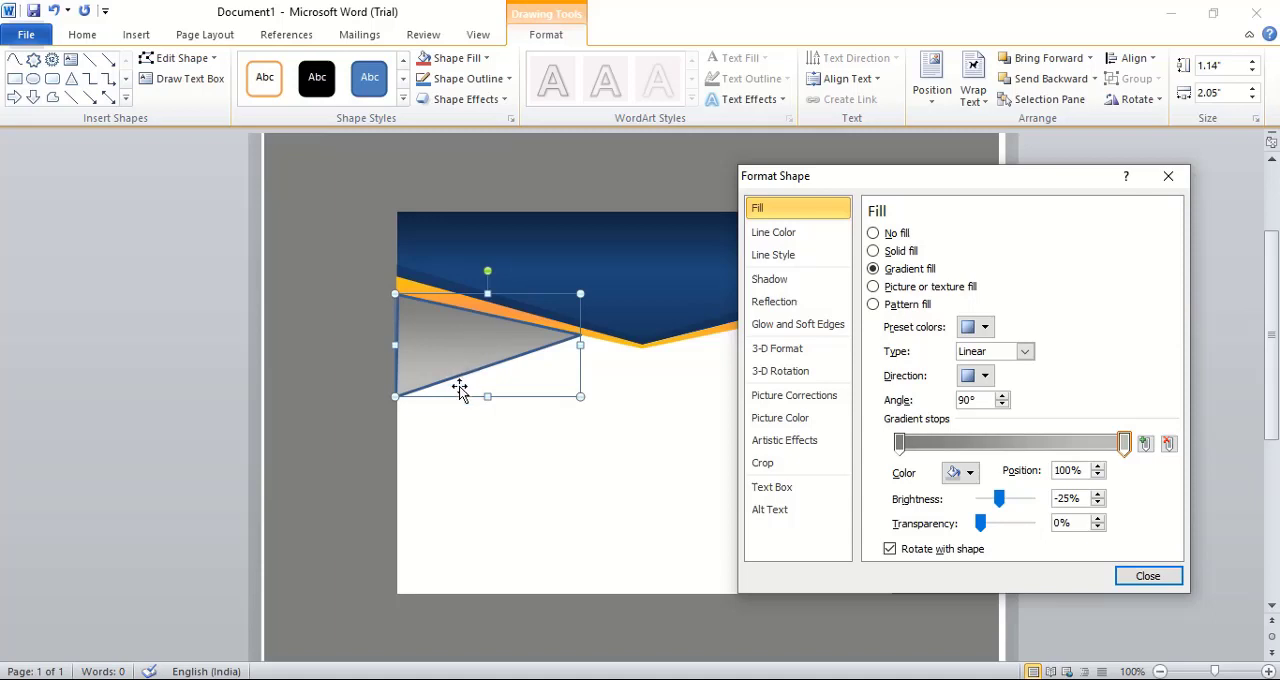
Set the triangle's gradient angle to 180°
{"action": "left_click", "coordinate": [983, 399]}
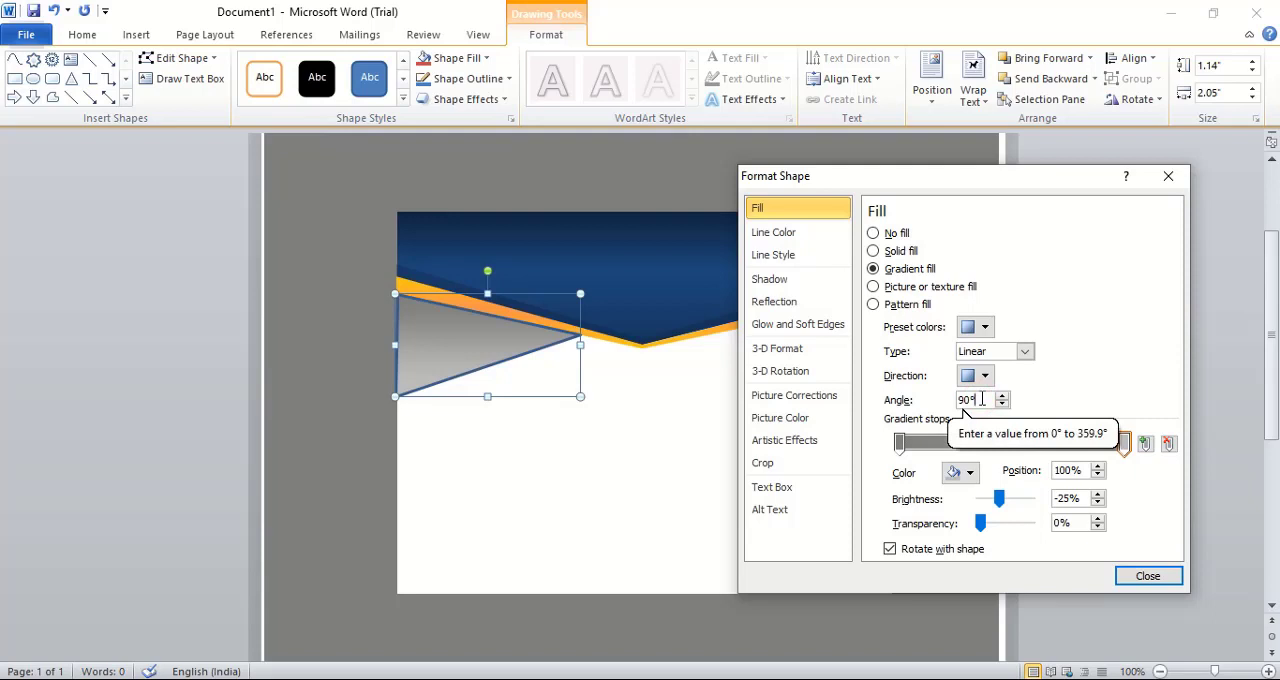
{"action": "key", "text": "BackSpace"}
{"action": "key", "text": "BackSpace"}
{"action": "key", "text": "BackSpace"}
{"action": "type", "text": "1"}
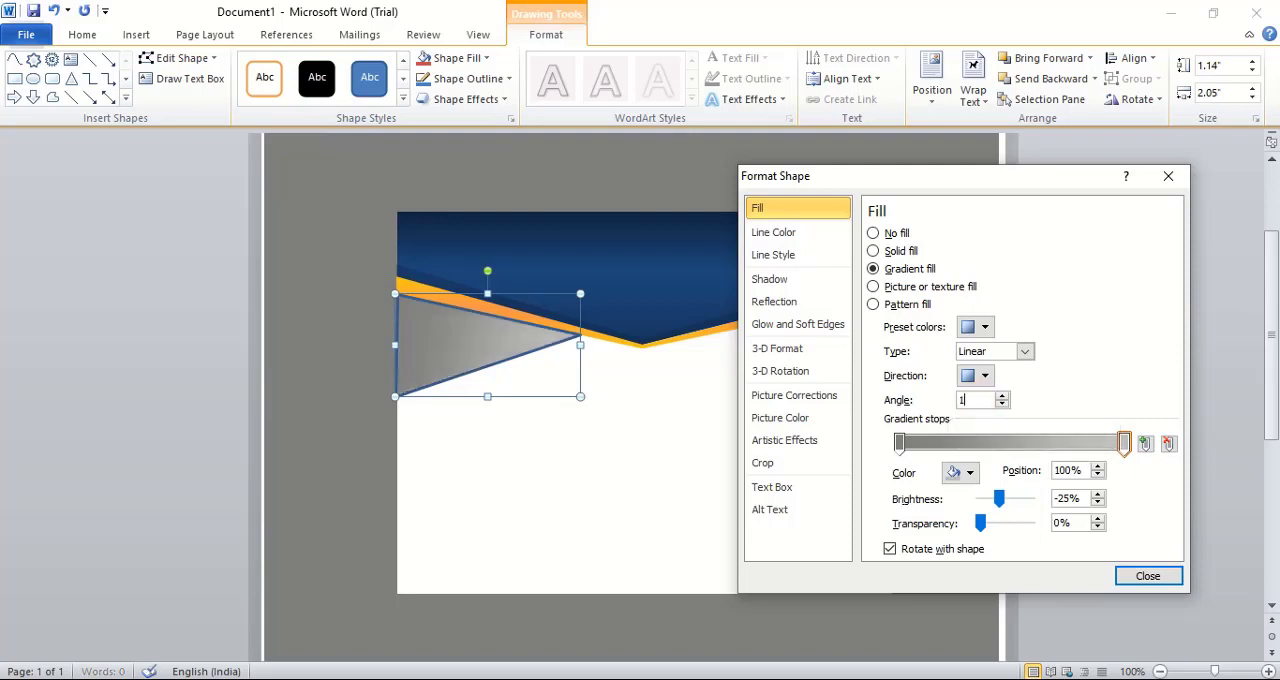
{"action": "type", "text": "80"}
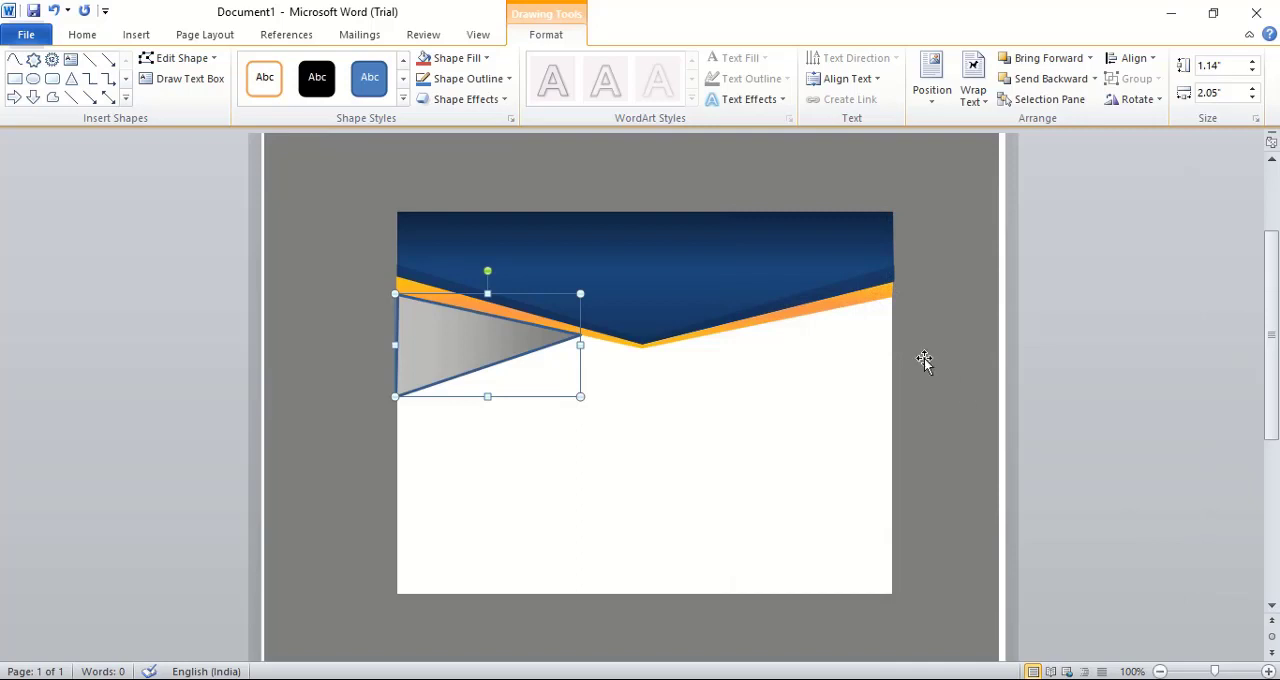
Change the gray triangle's gradient angle to 359.9°
{"action": "right_click", "coordinate": [463, 342]}
{"action": "left_click", "coordinate": [540, 663]}
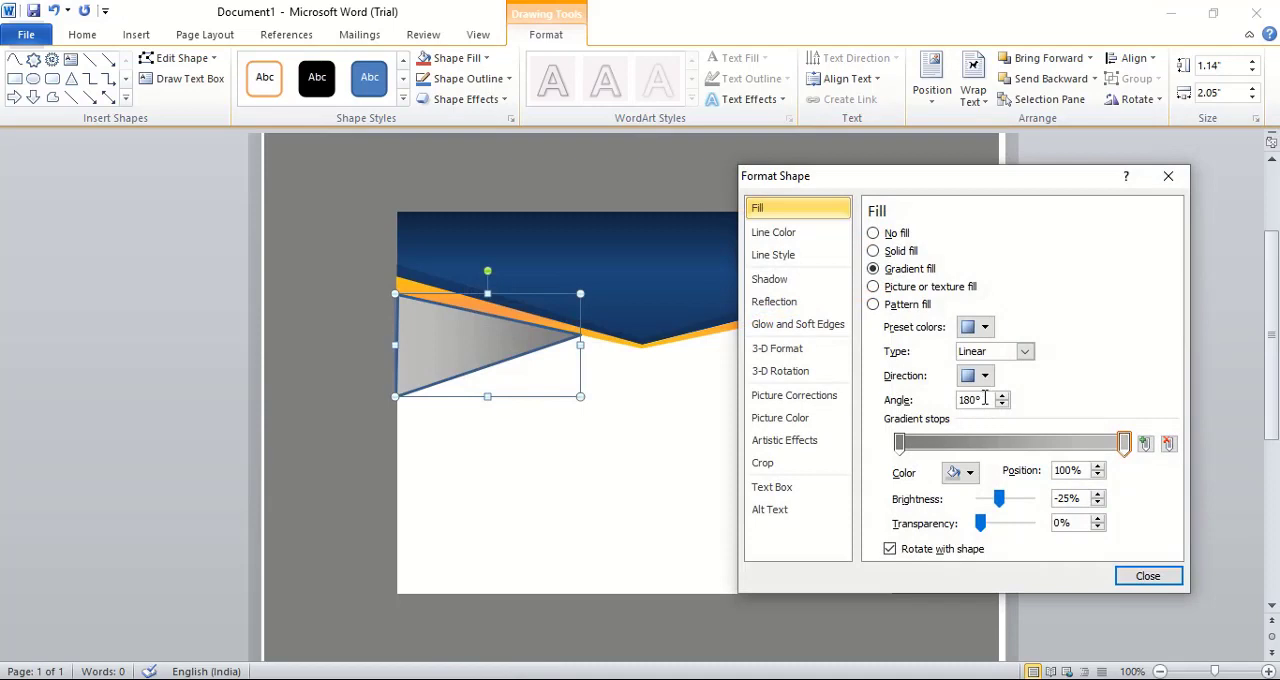
{"action": "scroll", "coordinate": [985, 398], "scroll_direction": "up", "scroll_amount": 9}
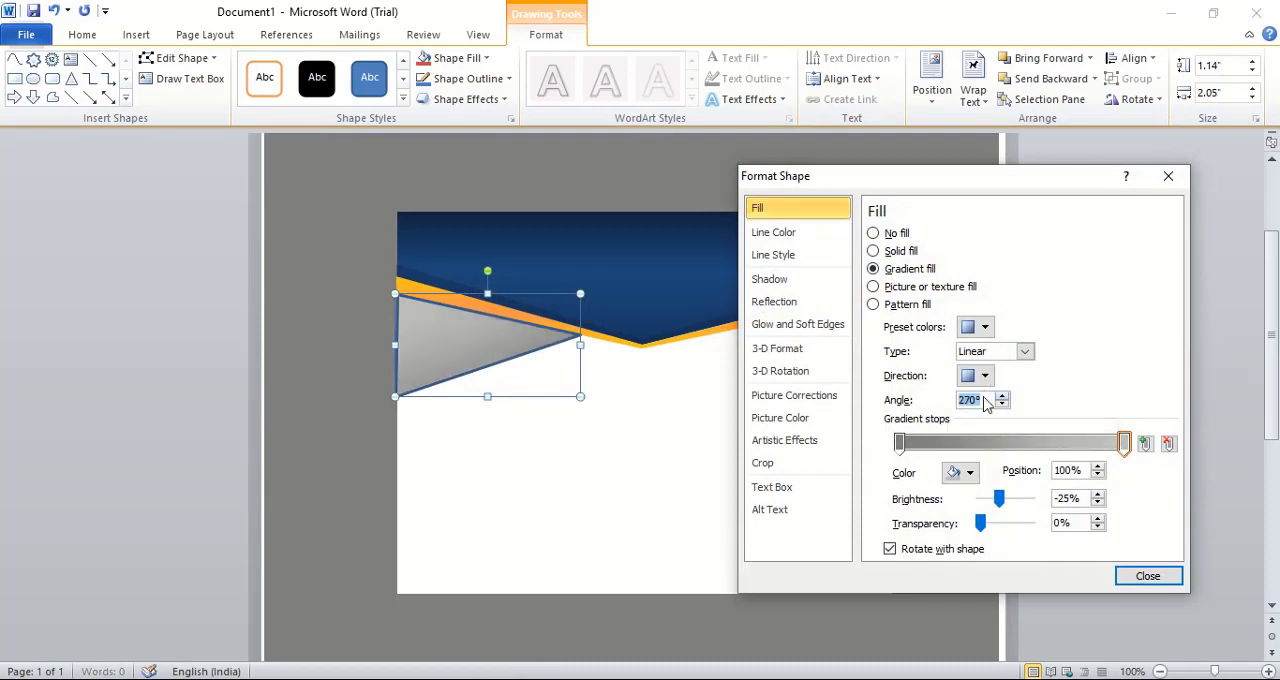
{"action": "scroll", "coordinate": [985, 402], "scroll_direction": "up", "scroll_amount": 8}
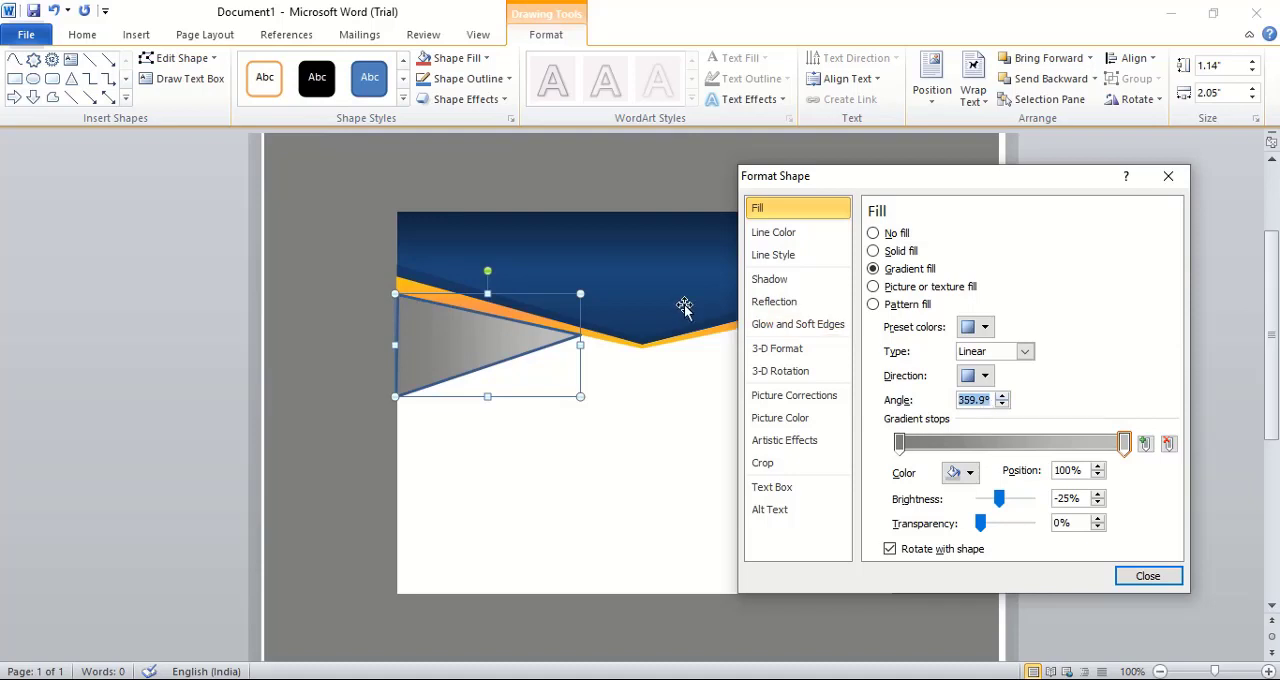
Lighten the triangle's gradient, coloring the first stop White, Background 1, Darker 25% and the end stop White, Background 1, Darker 5%
{"action": "left_click", "coordinate": [899, 443]}
{"action": "left_click", "coordinate": [970, 474]}
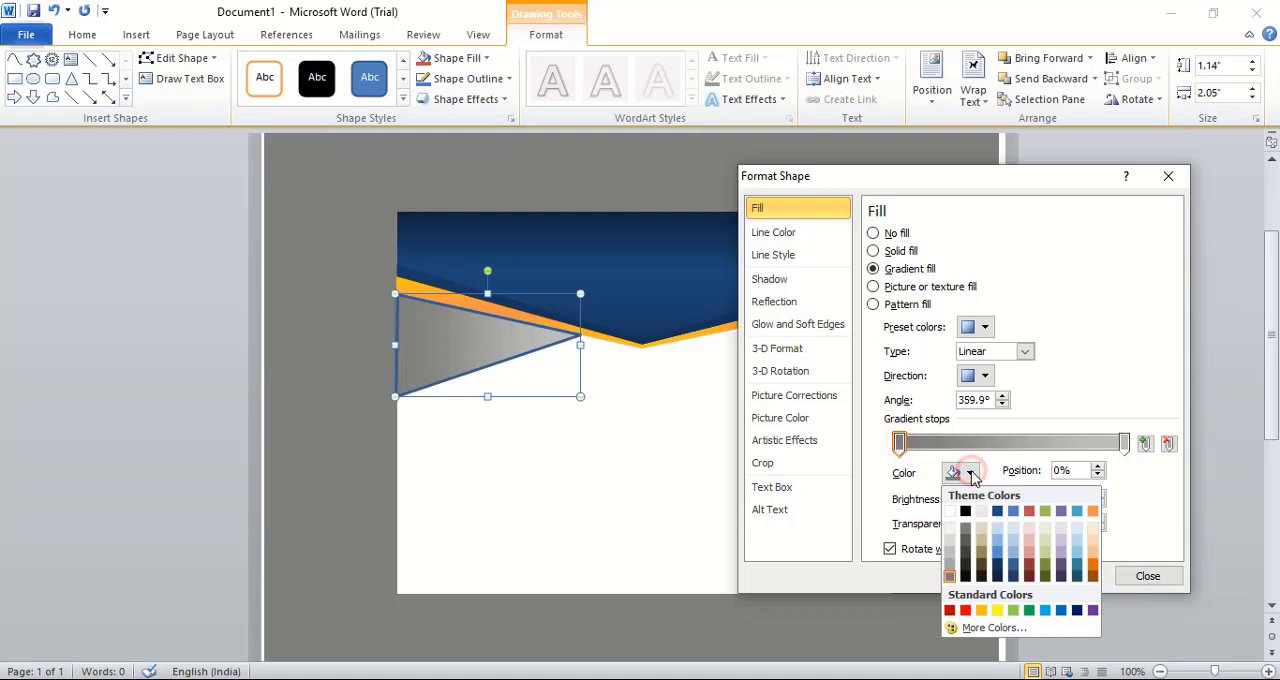
{"action": "left_click", "coordinate": [952, 566]}
{"action": "left_click", "coordinate": [1124, 443]}
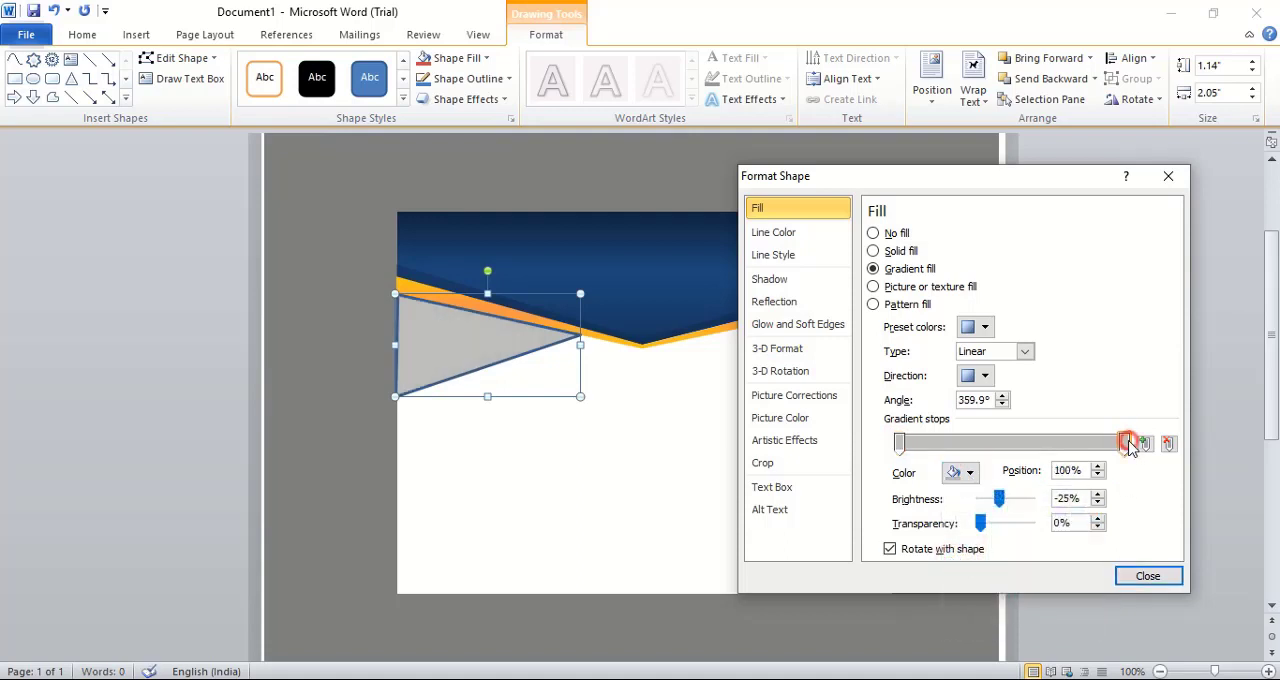
{"action": "left_click", "coordinate": [969, 474]}
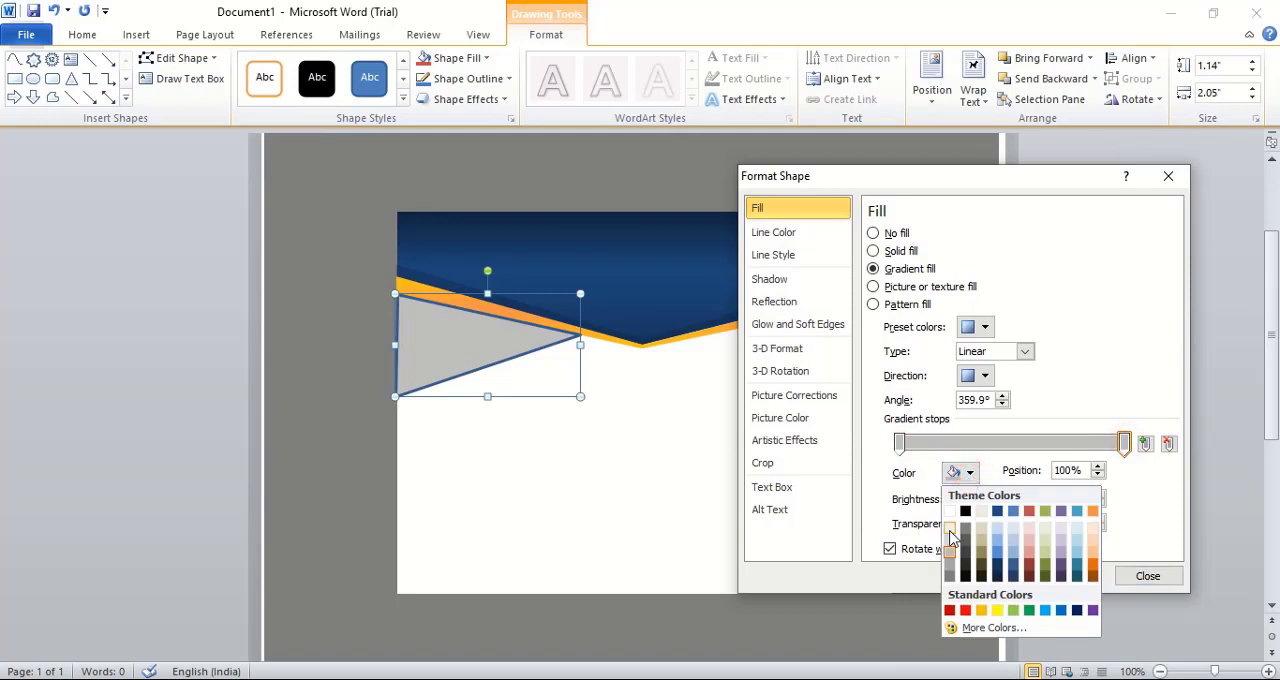
{"action": "left_click", "coordinate": [950, 532]}
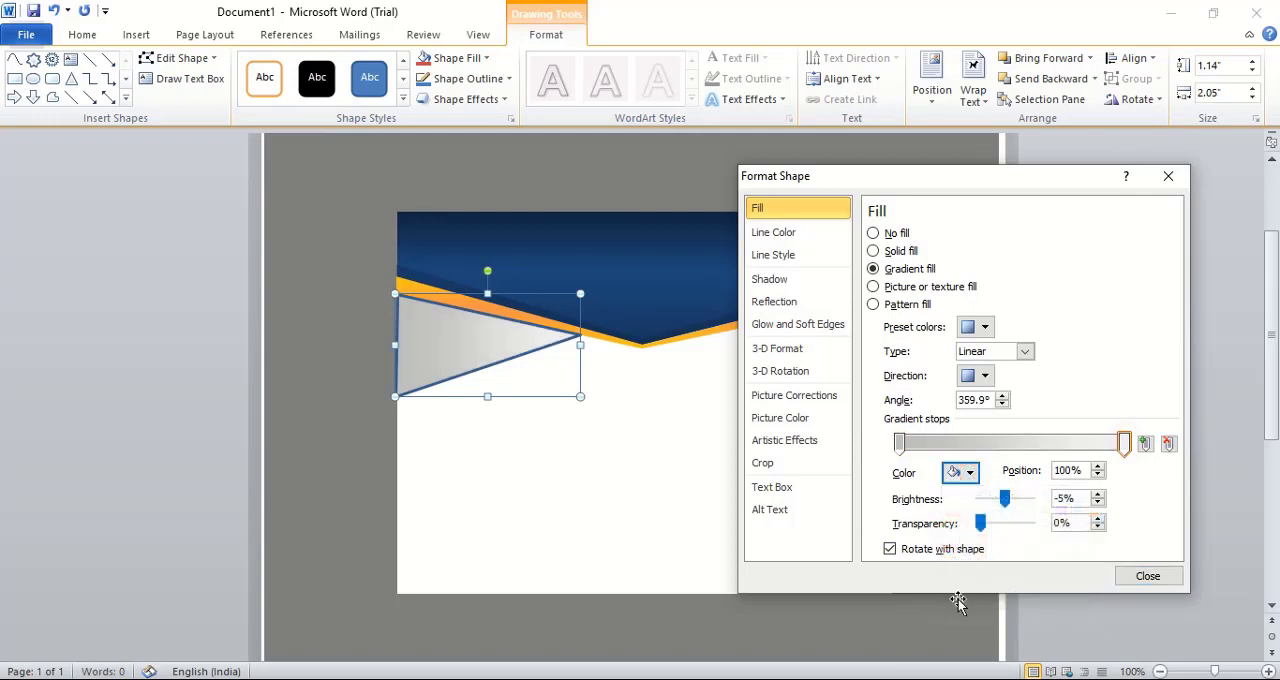
{"action": "left_click", "coordinate": [1148, 577]}
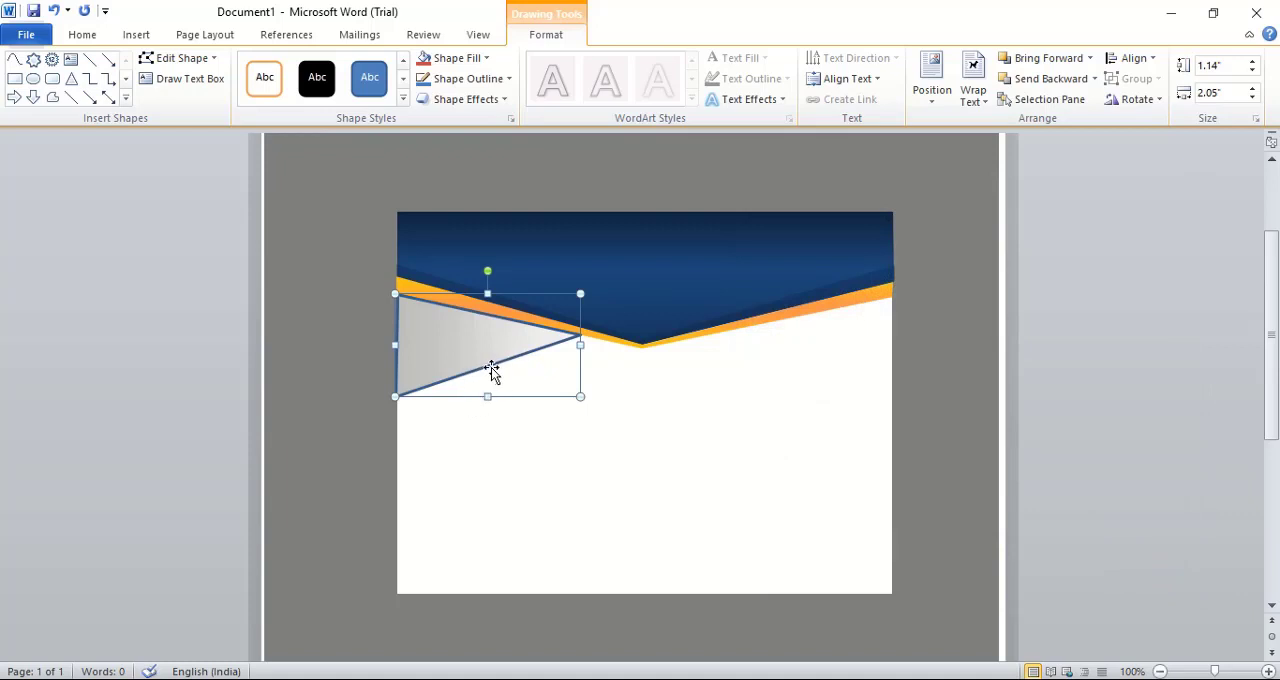
Remove the outline of the gray gradient triangle and deselect it
{"action": "right_click", "coordinate": [482, 368]}
{"action": "left_click", "coordinate": [540, 353]}
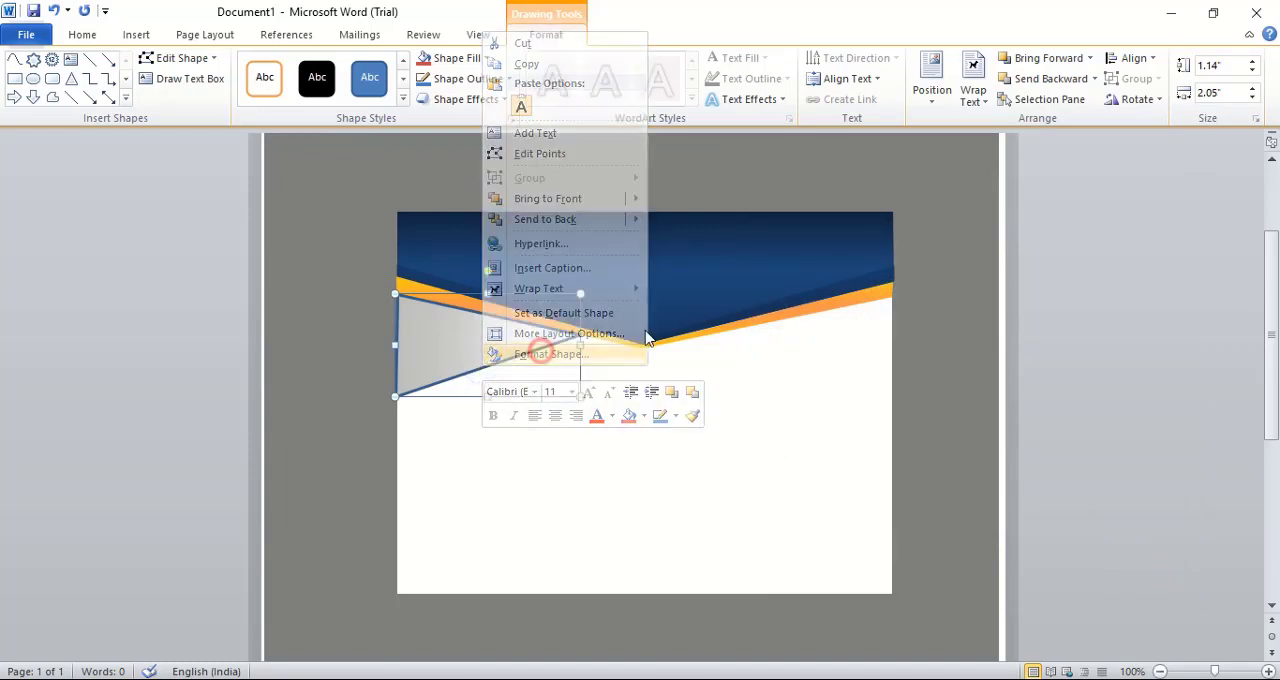
{"action": "left_click", "coordinate": [773, 232]}
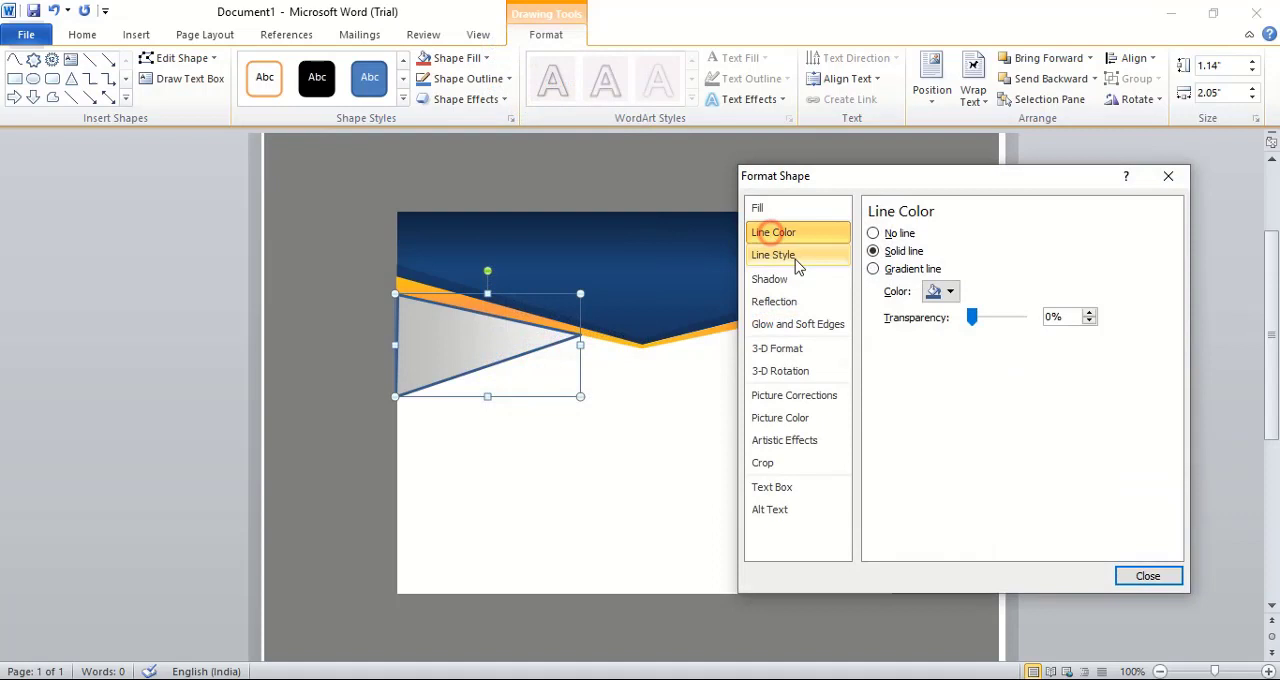
{"action": "left_click", "coordinate": [873, 233]}
{"action": "left_click", "coordinate": [1148, 576]}
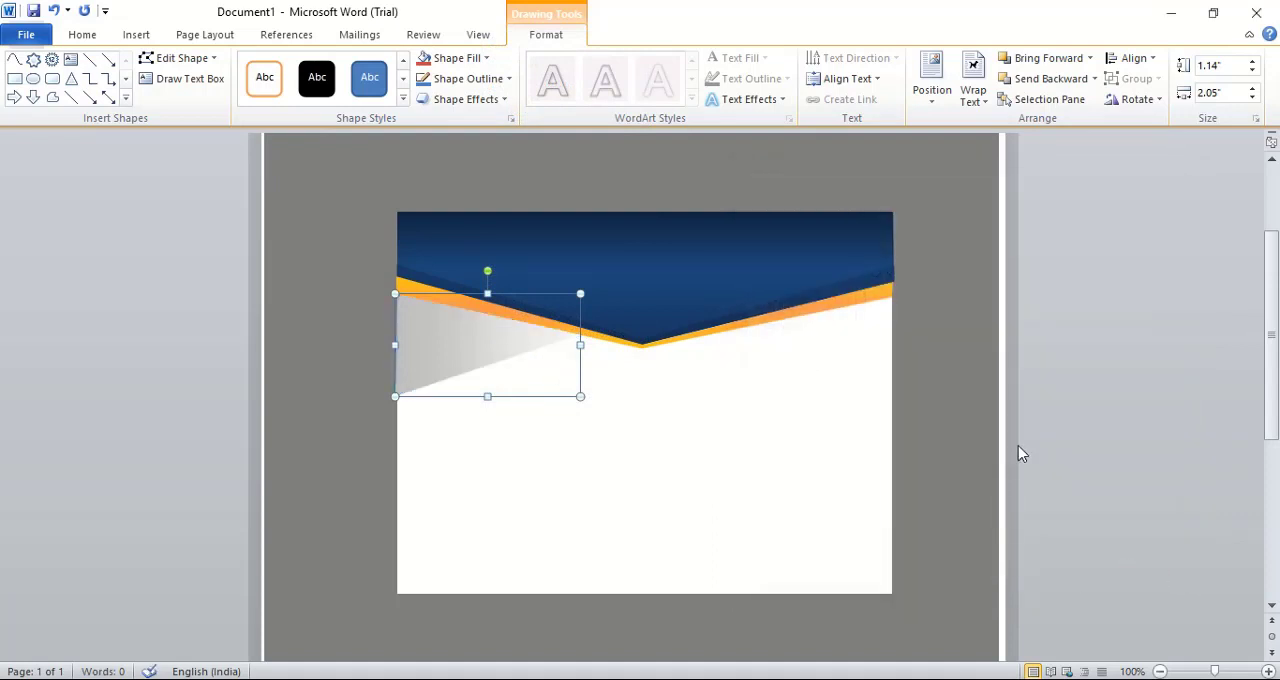
{"action": "left_click", "coordinate": [975, 437]}
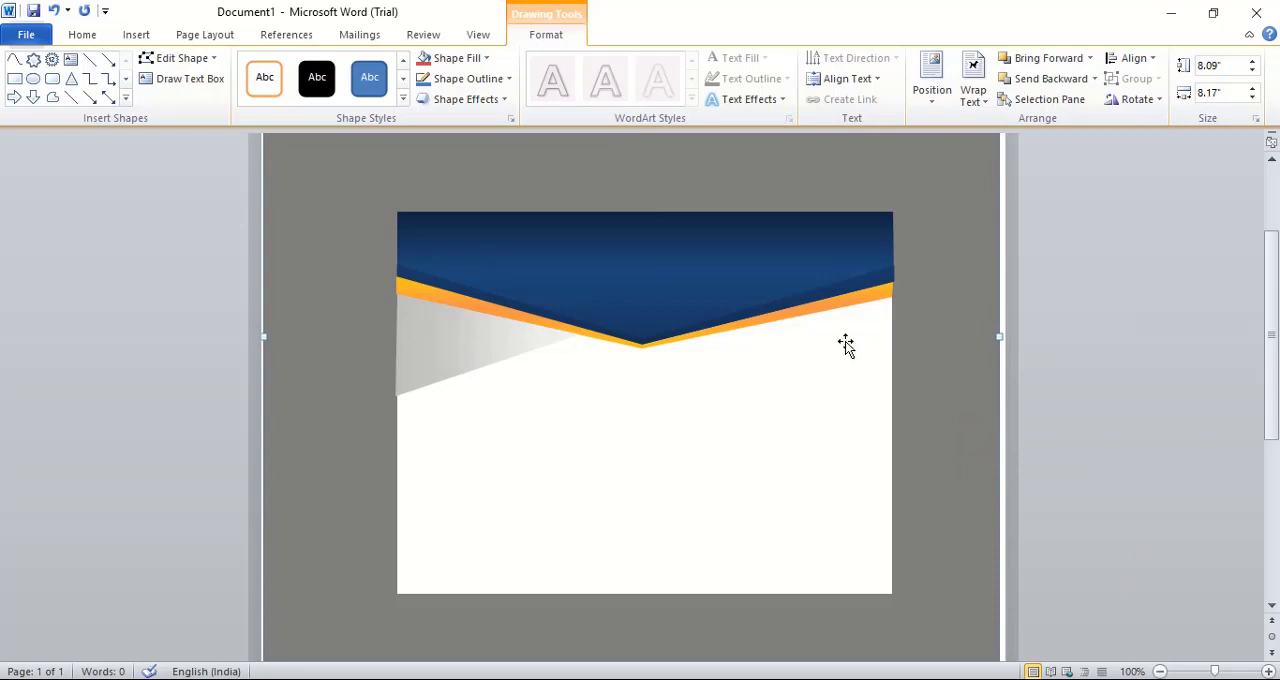
Duplicate the gray gradient triangle and place the copy across the white rectangle's right edge, below the orange band
{"action": "left_click", "coordinate": [449, 338]}
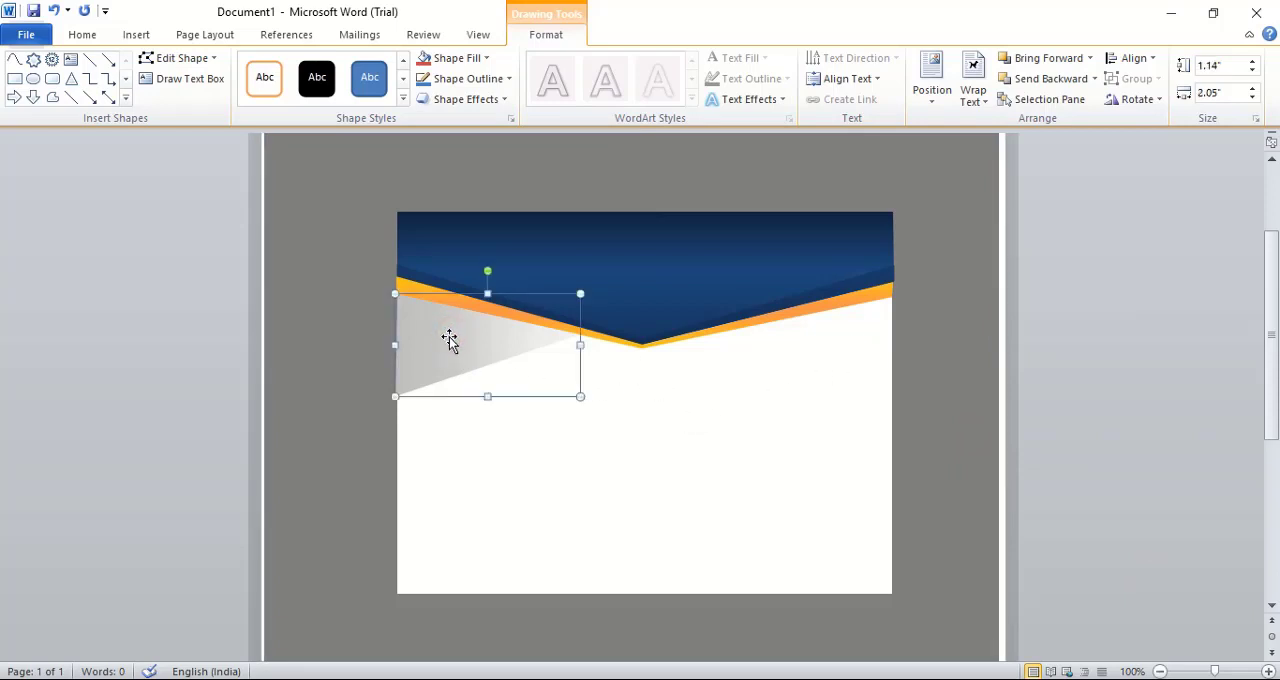
{"action": "key", "text": "ctrl"}
{"action": "left_click_drag", "start_coordinate": [449, 350], "coordinate": [837, 370]}
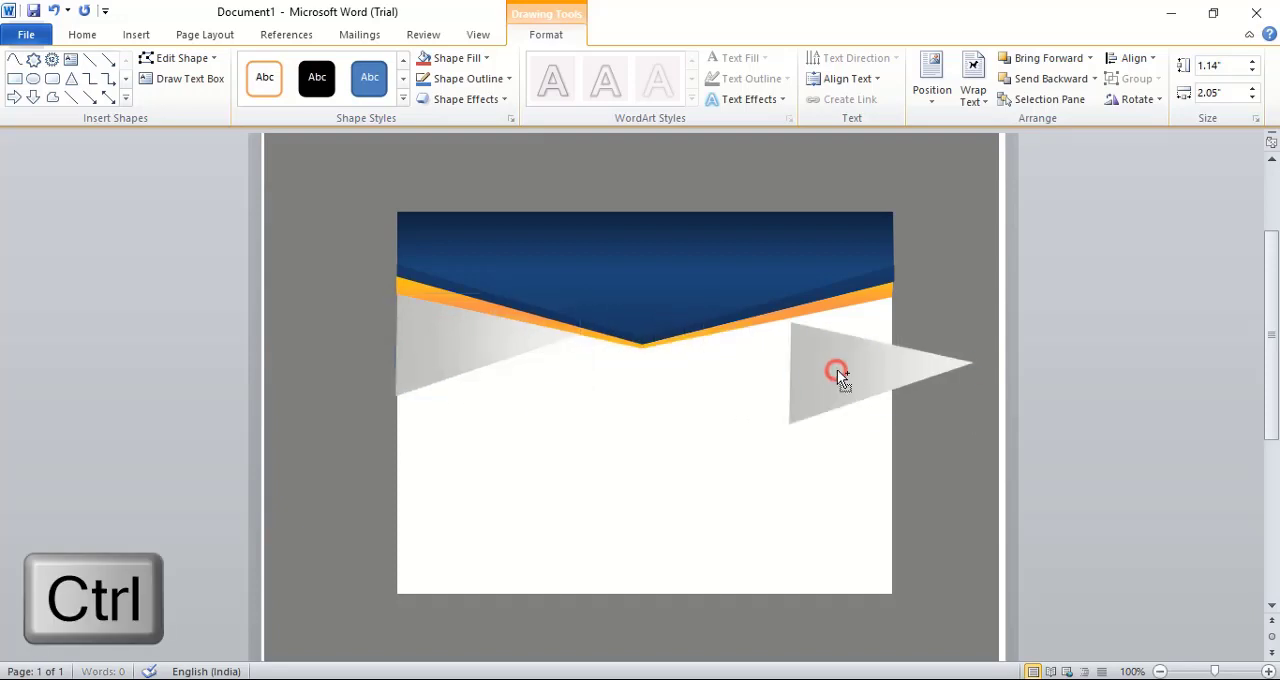